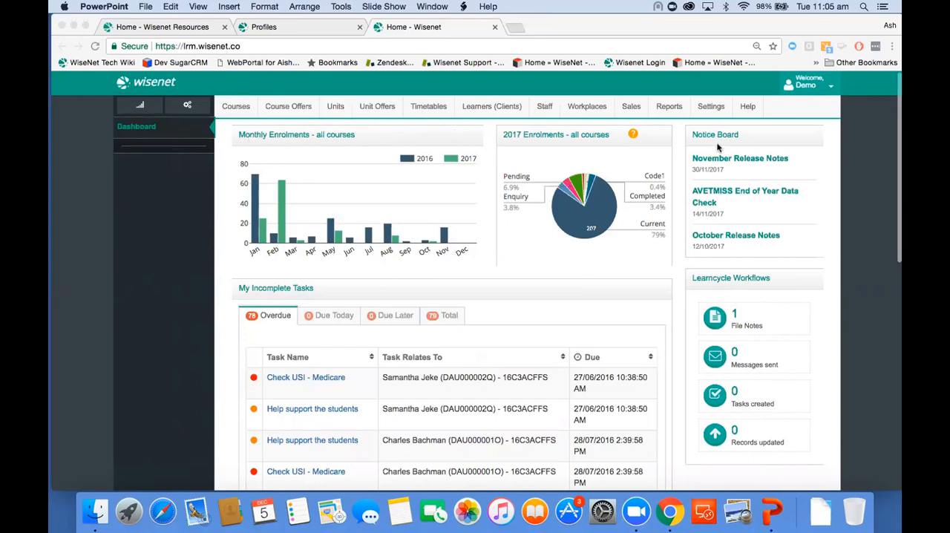
Open course CHC30212, Certificate III in Aged Care, from the full course list and check its nominal hours and VET flag.
click(236, 106)
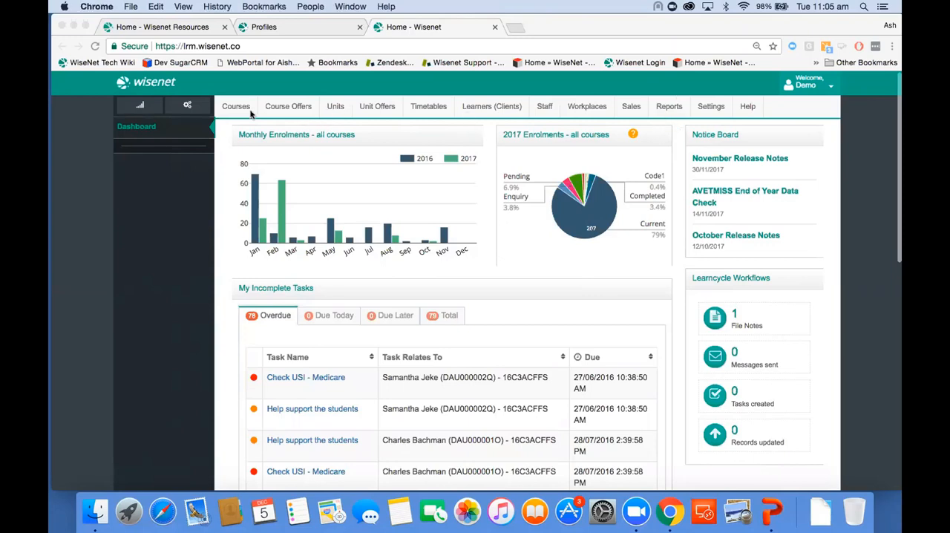
click(166, 196)
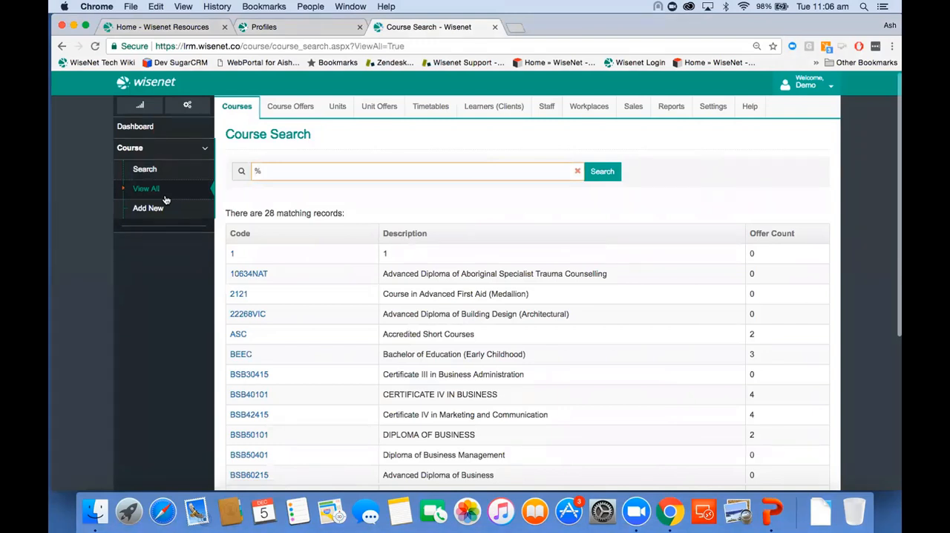
scroll(227, 351, down, 3)
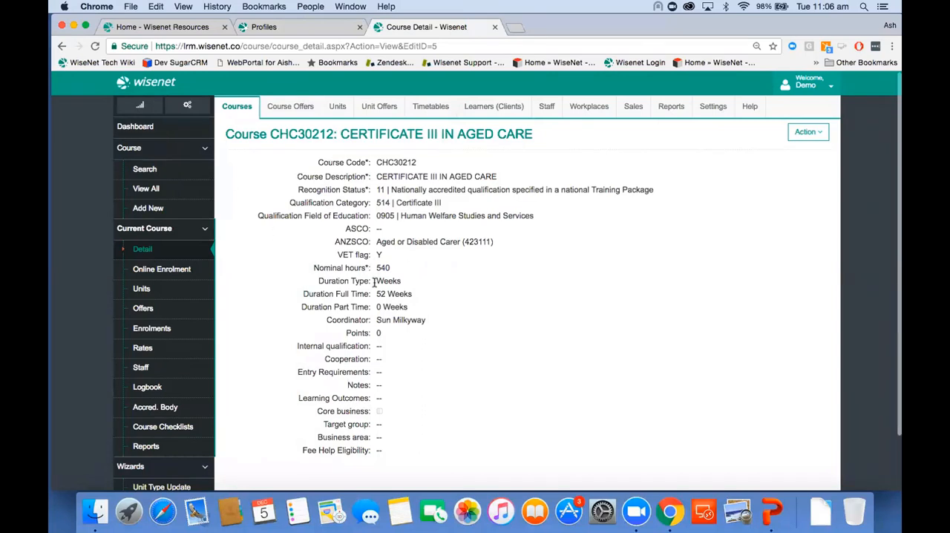
drag(376, 271, 394, 274)
drag(376, 256, 385, 254)
List the units of the Certificate III in Aged Care course and sort them by unit type in descending order.
click(173, 297)
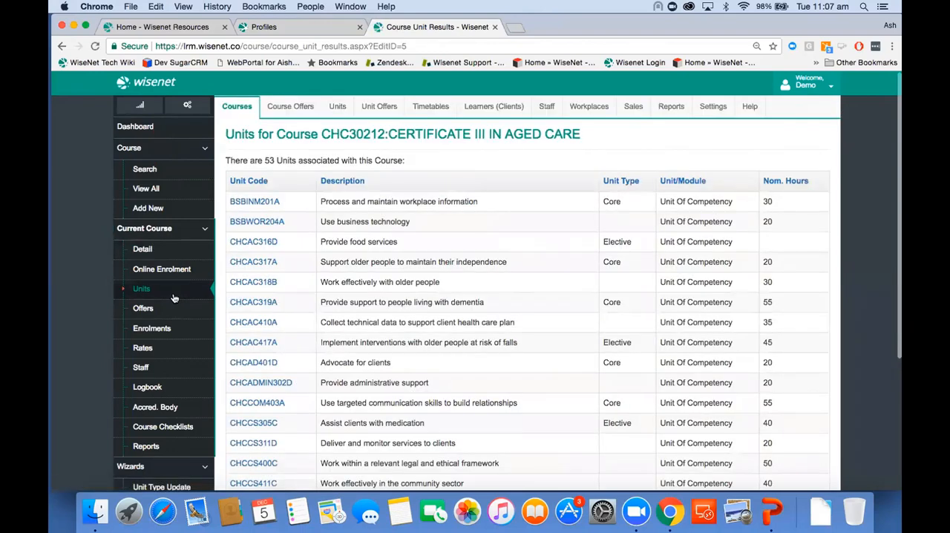
click(626, 184)
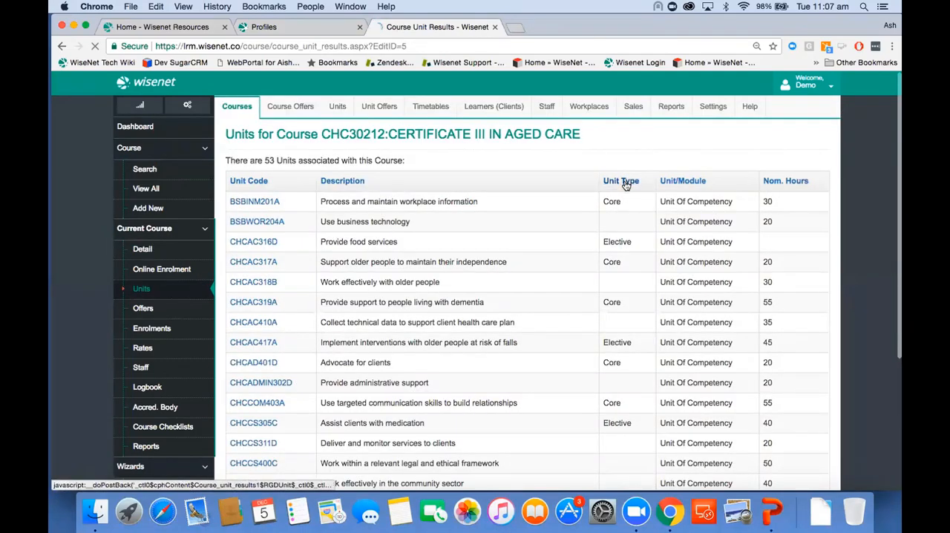
click(652, 183)
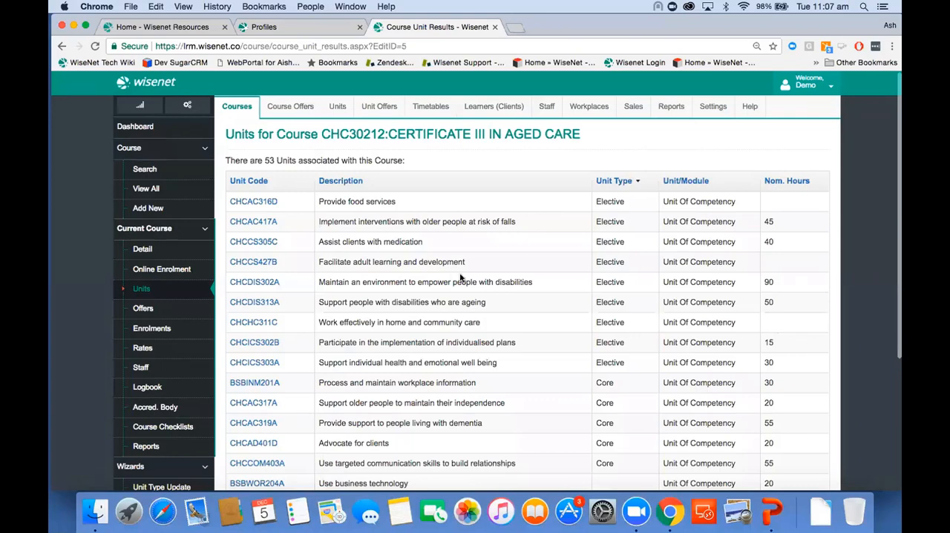
Open unit CHCAC316D, Provide food services, for editing.
click(245, 204)
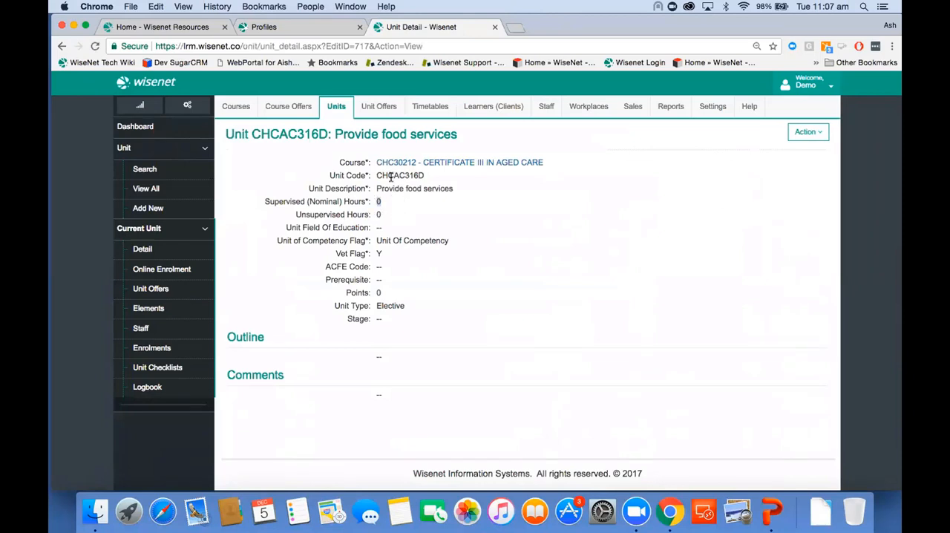
click(796, 134)
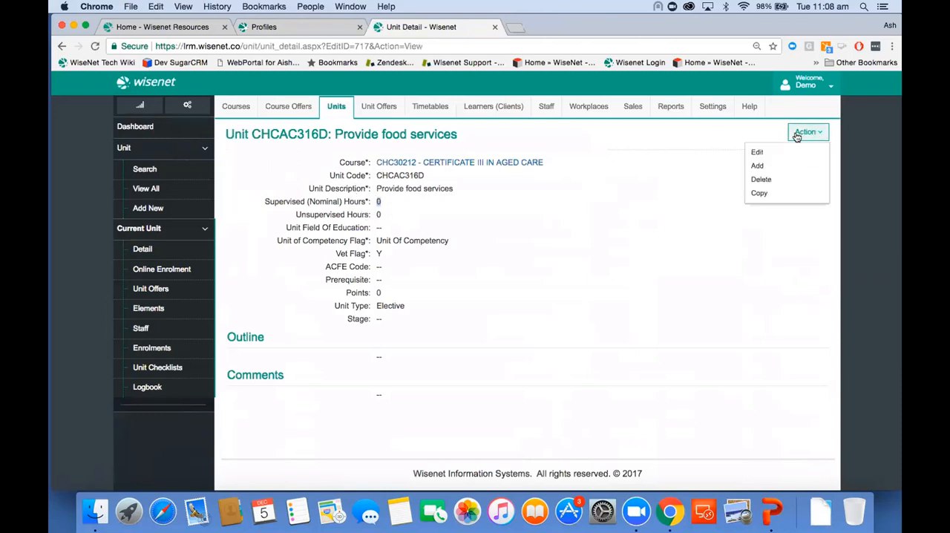
click(758, 152)
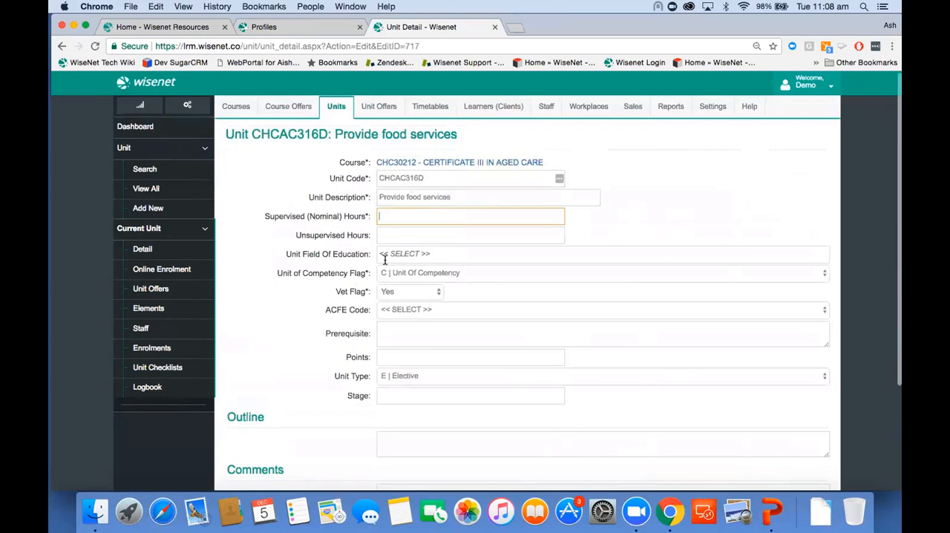
Open training.gov.au in a new browser tab.
click(518, 29)
text(training)
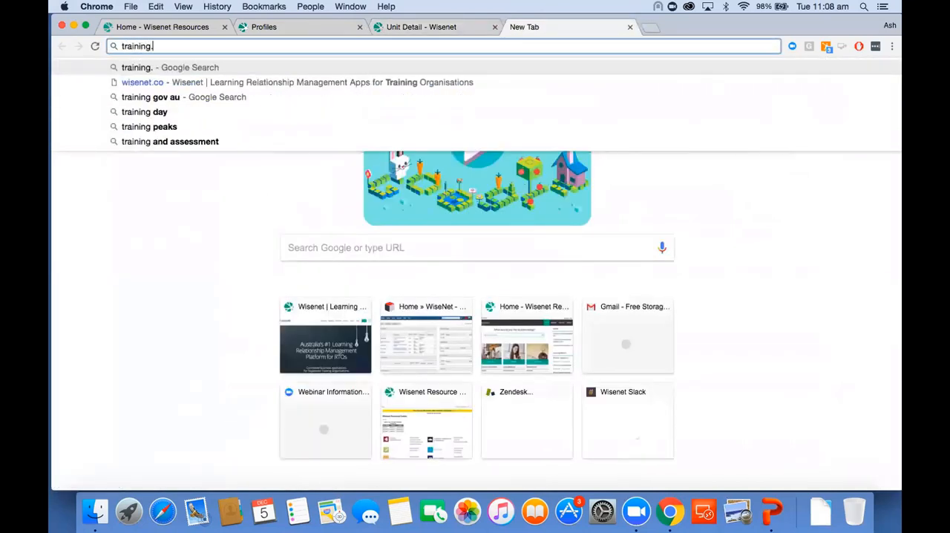
text(.gov.au)
key(Return)
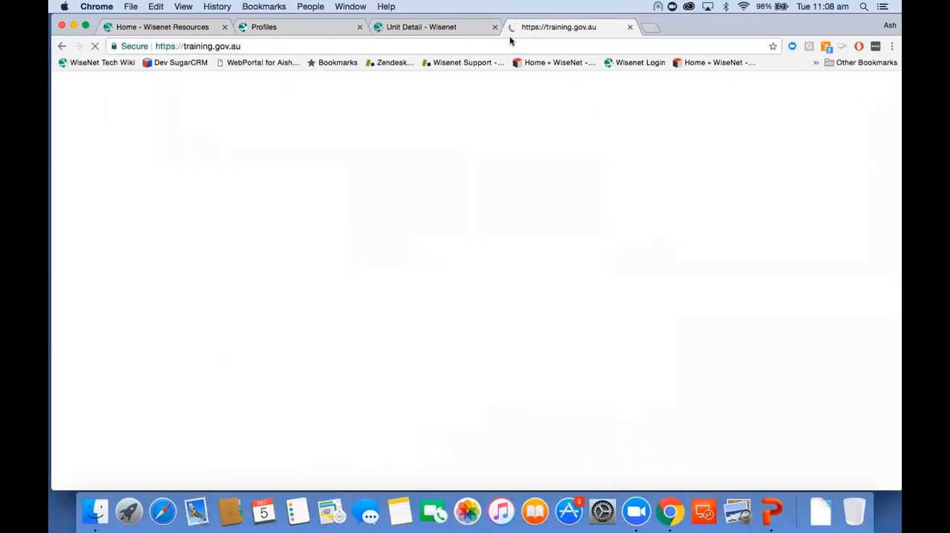
Copy the unit code CHCAC316D from the Wisenet unit form and look it up in the National Register of VET on training.gov.au.
click(459, 30)
drag(429, 178, 369, 175)
key(super+c)
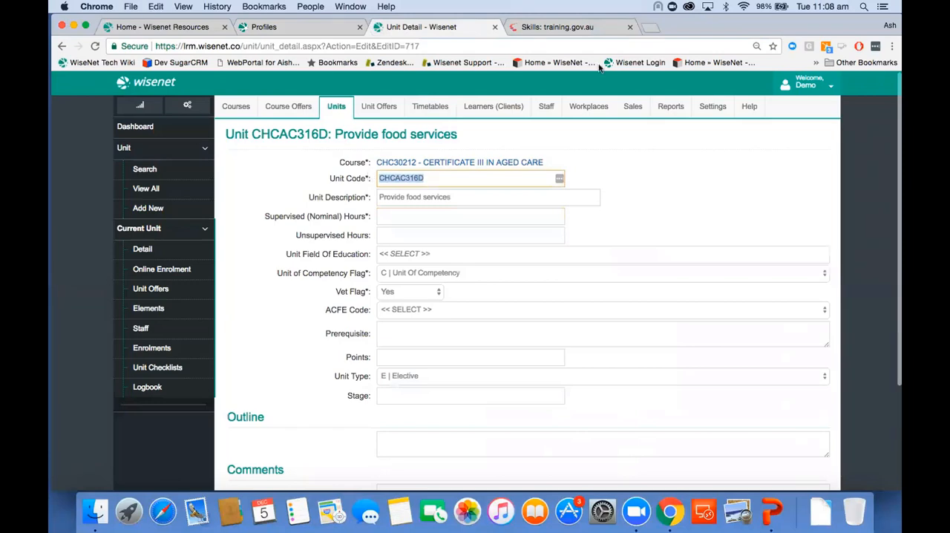
click(566, 27)
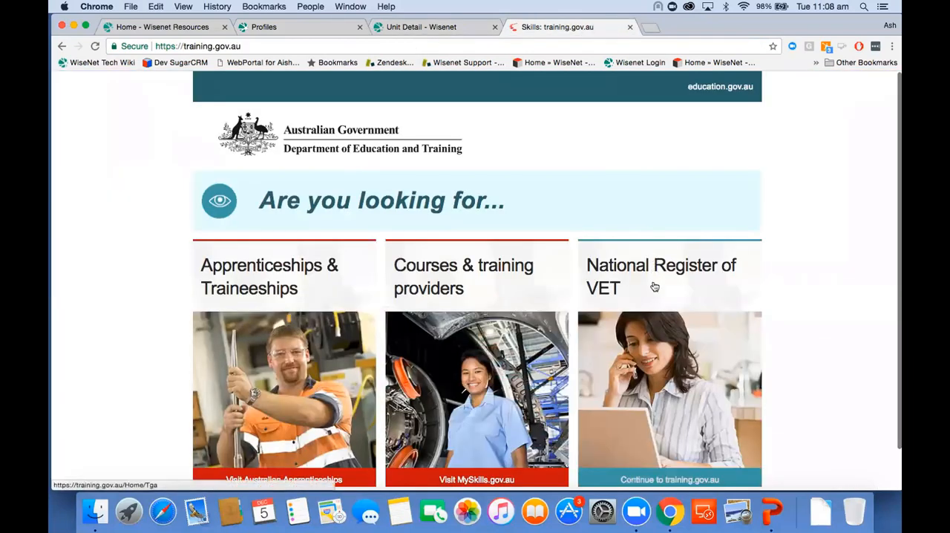
click(654, 266)
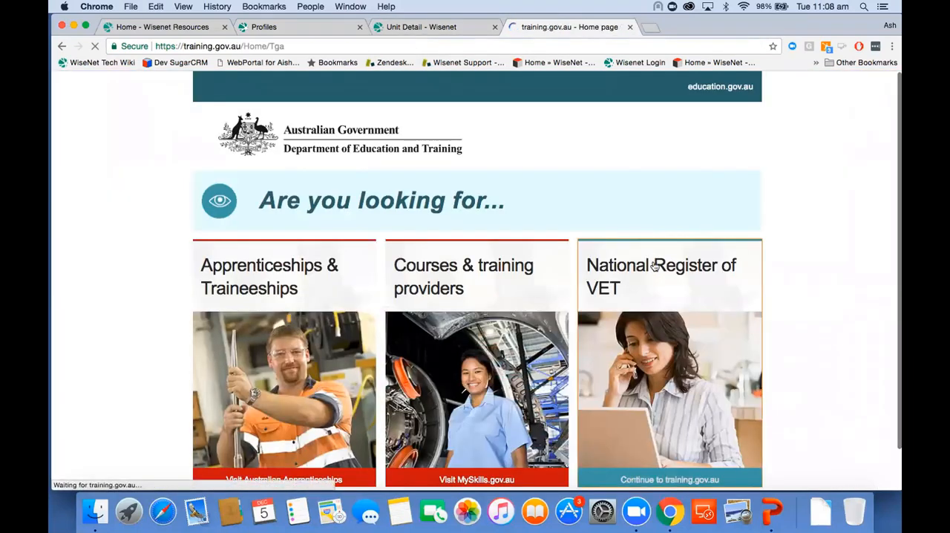
key(super+v)
key(Return)
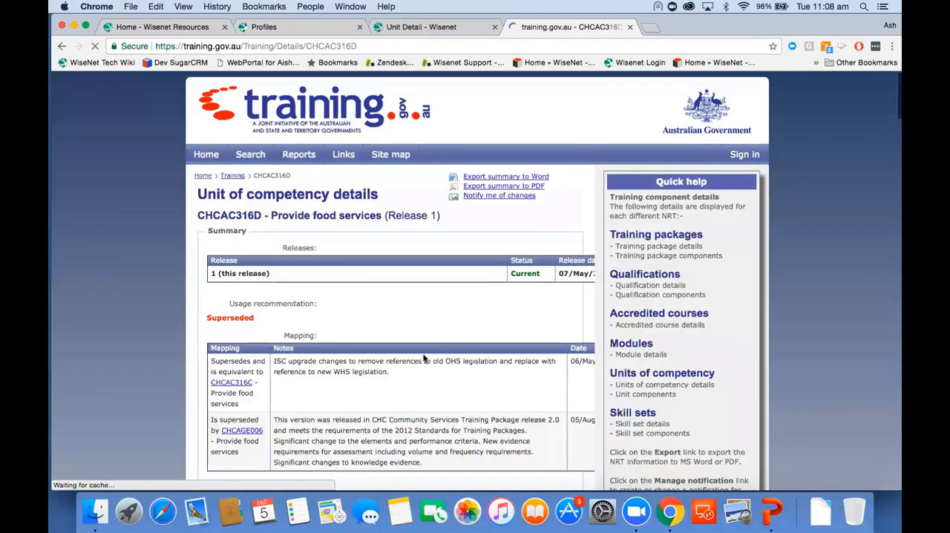
Find the unit's field of education identifier in the Classifications section and select its classification value.
scroll(424, 358, down, 10)
scroll(424, 359, down, 3)
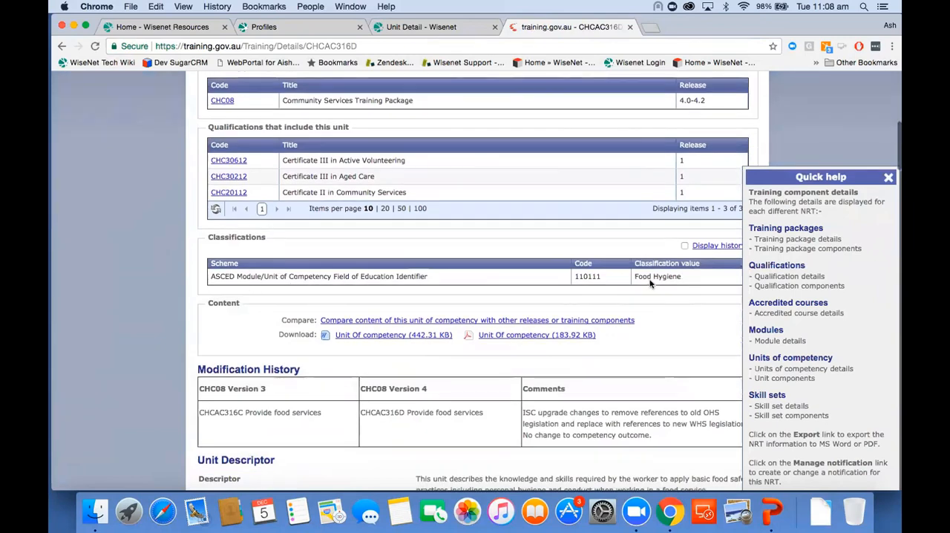
drag(635, 275, 690, 279)
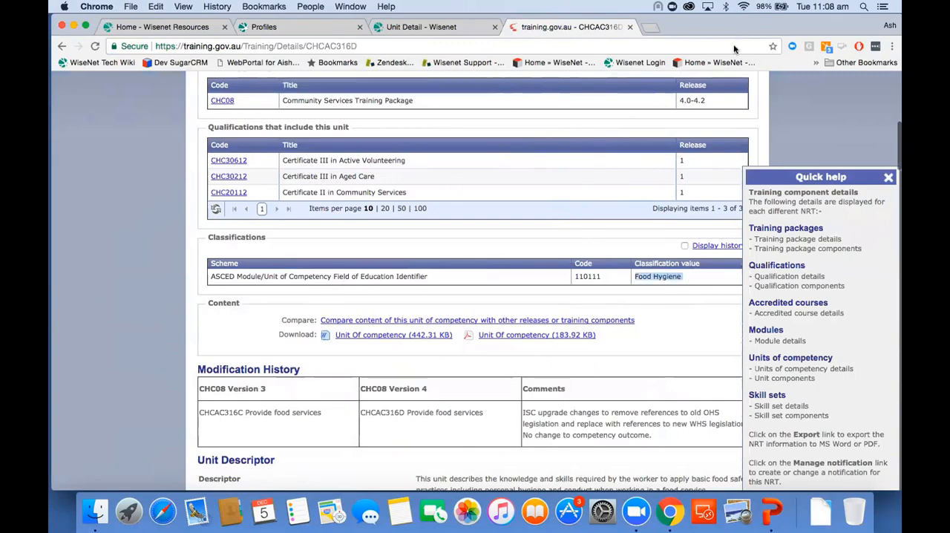
Return to the Wisenet unit form and set Unit Field Of Education to 110111 | Food Hygiene.
drag(733, 29, 735, 63)
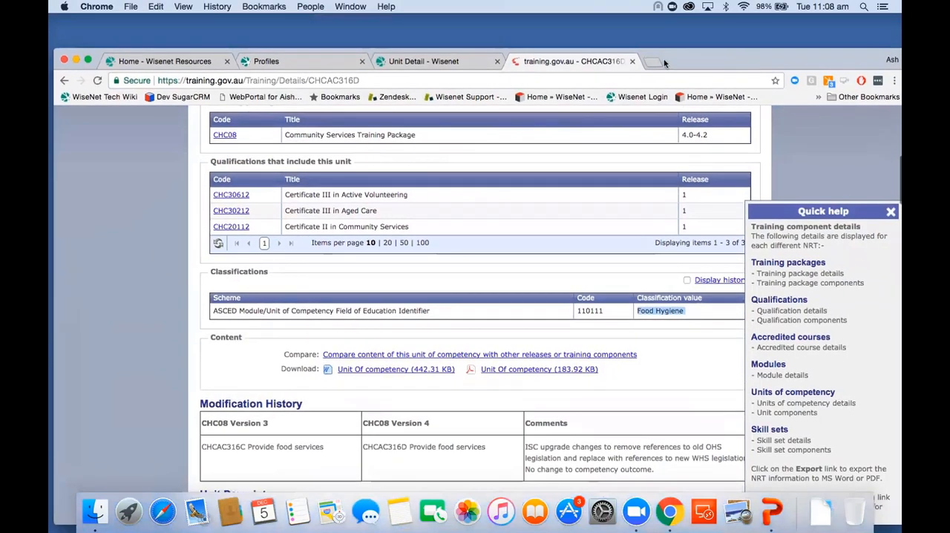
click(452, 64)
click(427, 288)
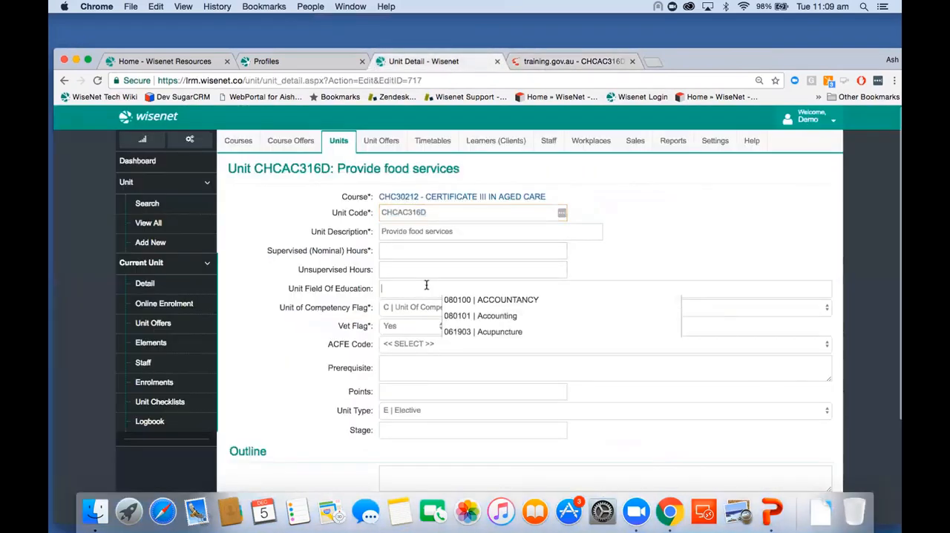
text(Food Hygiene)
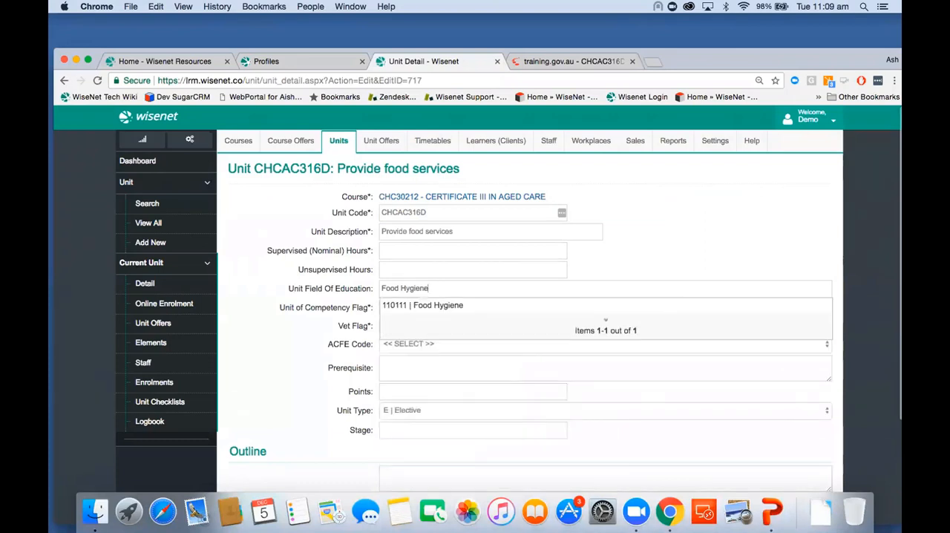
click(428, 307)
drag(707, 58, 703, 24)
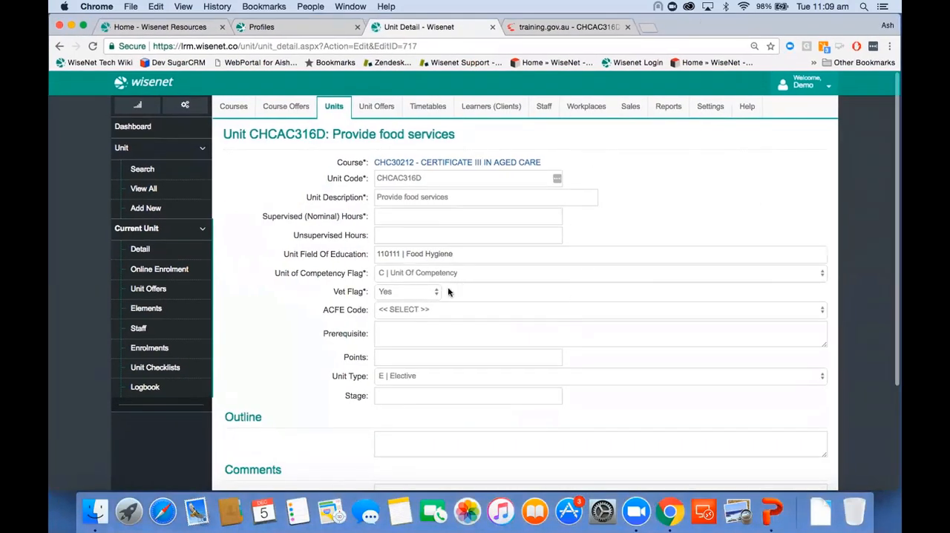
Set the unit's Supervised (Nominal) Hours to 40 and save the unit record.
scroll(448, 290, down, 4)
scroll(448, 287, up, 2)
click(396, 159)
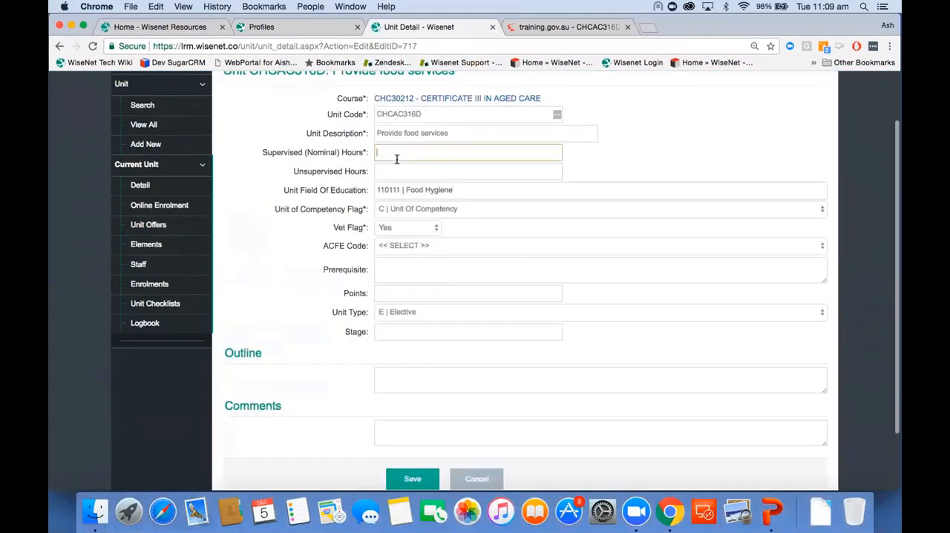
text(40)
scroll(377, 216, down, 2)
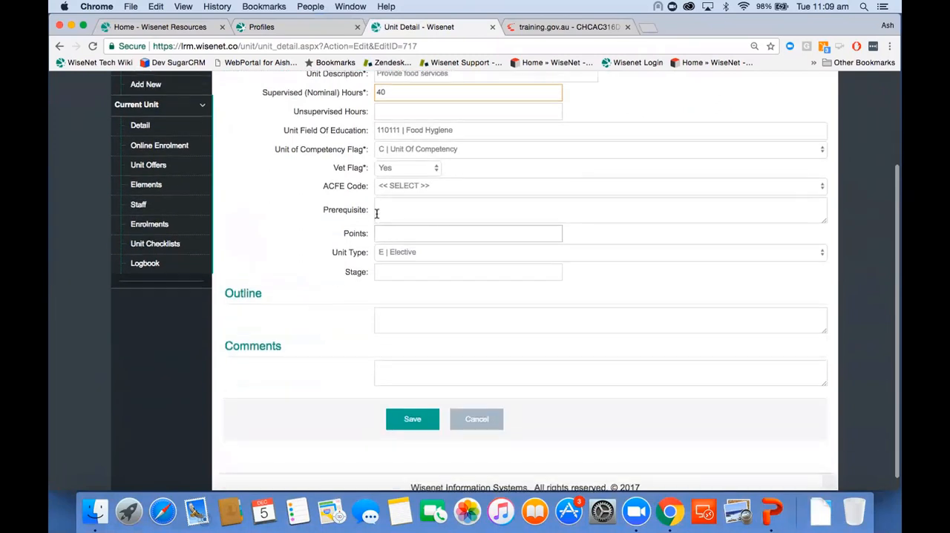
click(406, 414)
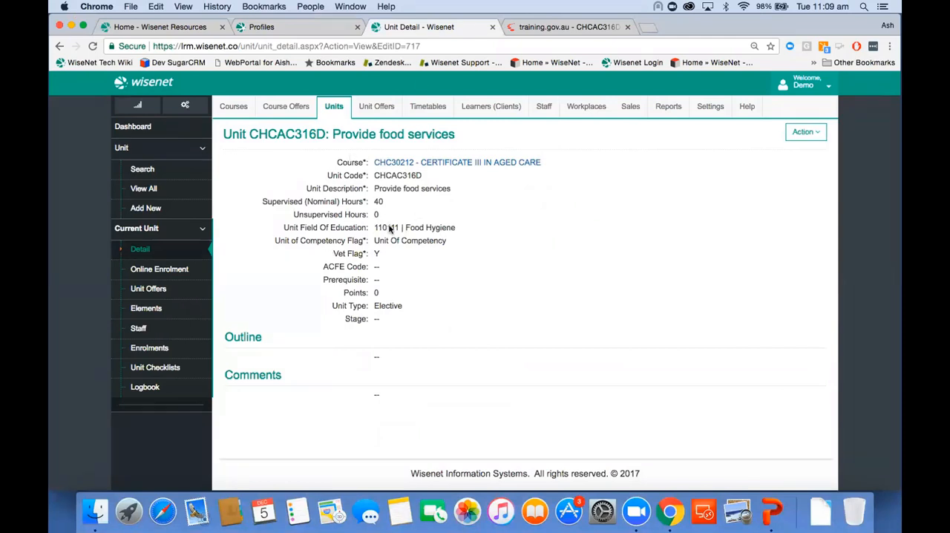
Select the unit's offers under 16C3ACFFSNEW and 2017Aged Care and choose Set Defaults for selected Unit Offers.
click(177, 297)
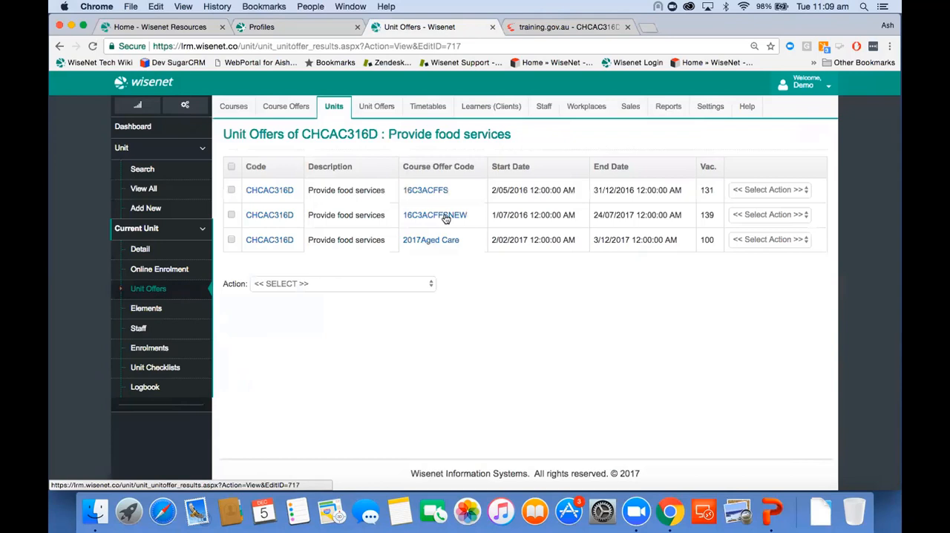
click(231, 215)
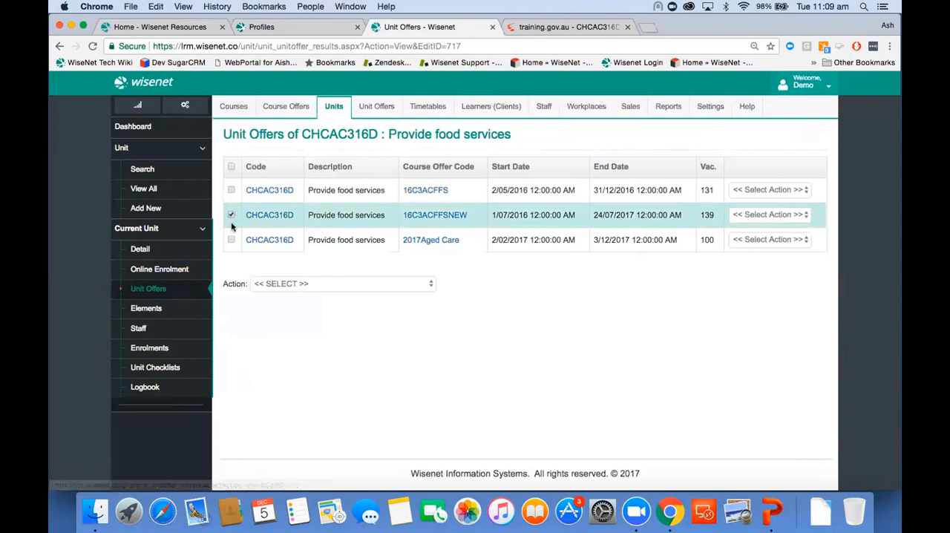
click(231, 240)
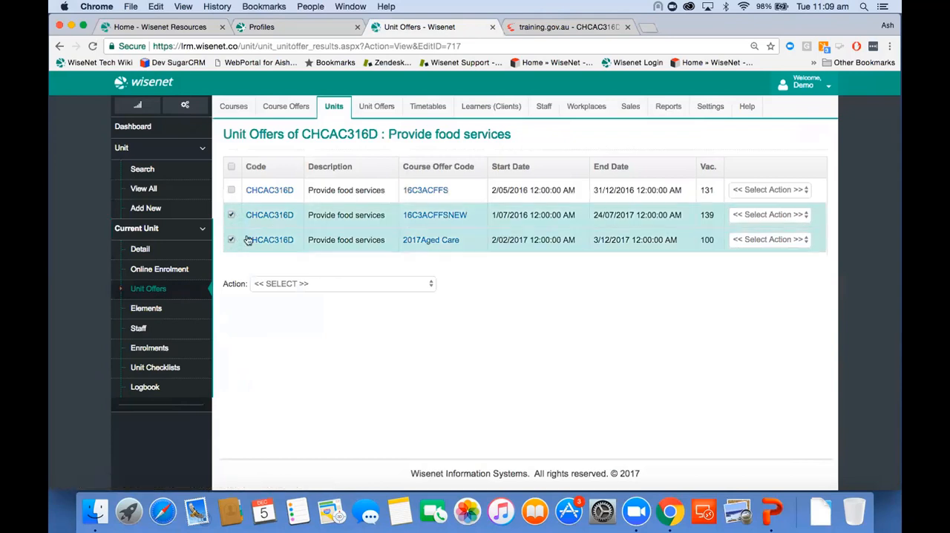
click(313, 282)
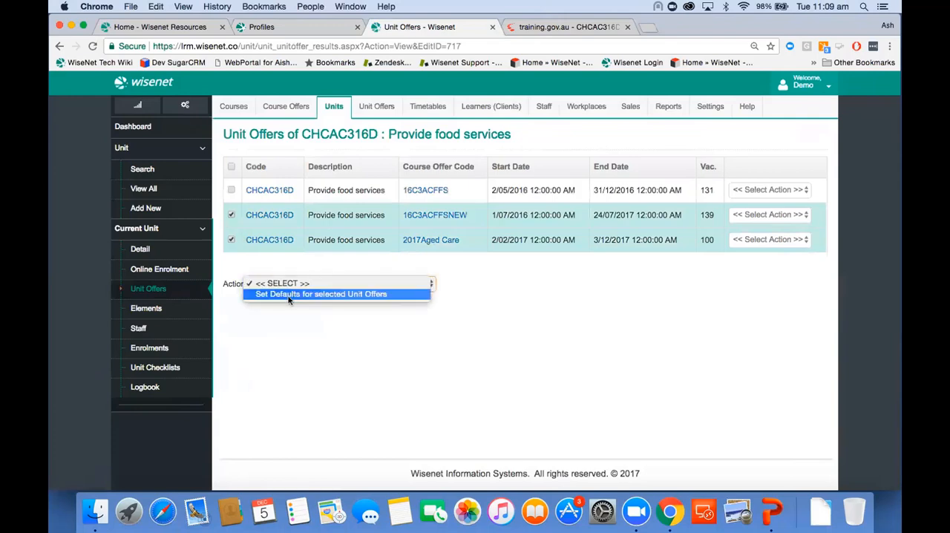
click(289, 294)
Set Supervised Hours to 40 for the selected unit offers, applying it to Unit Offer AND Unit Enrolments, and save.
scroll(297, 338, down, 3)
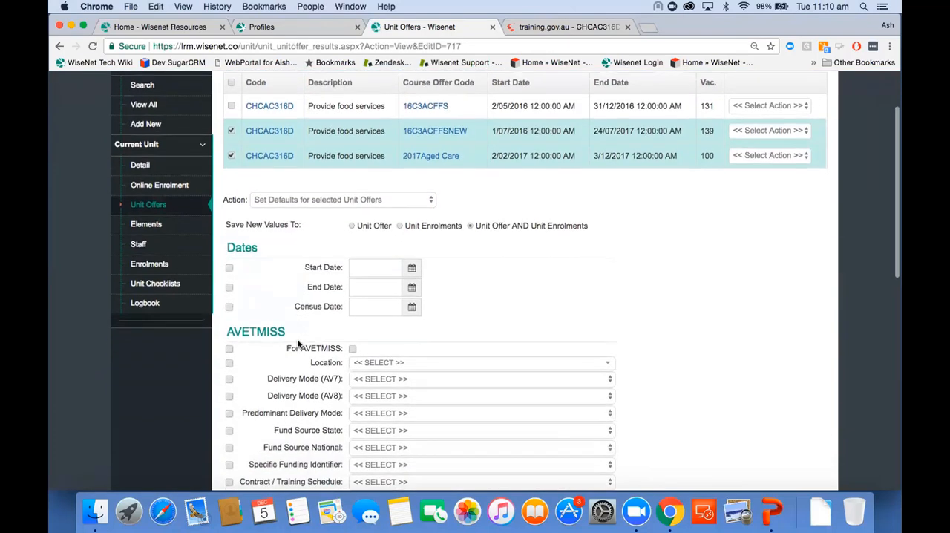
scroll(297, 338, down, 10)
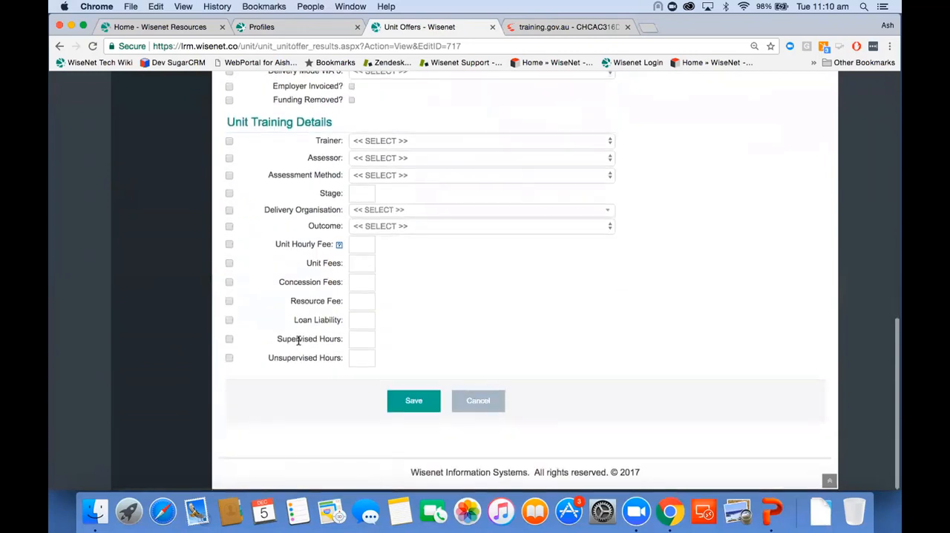
click(228, 340)
click(362, 340)
text(40)
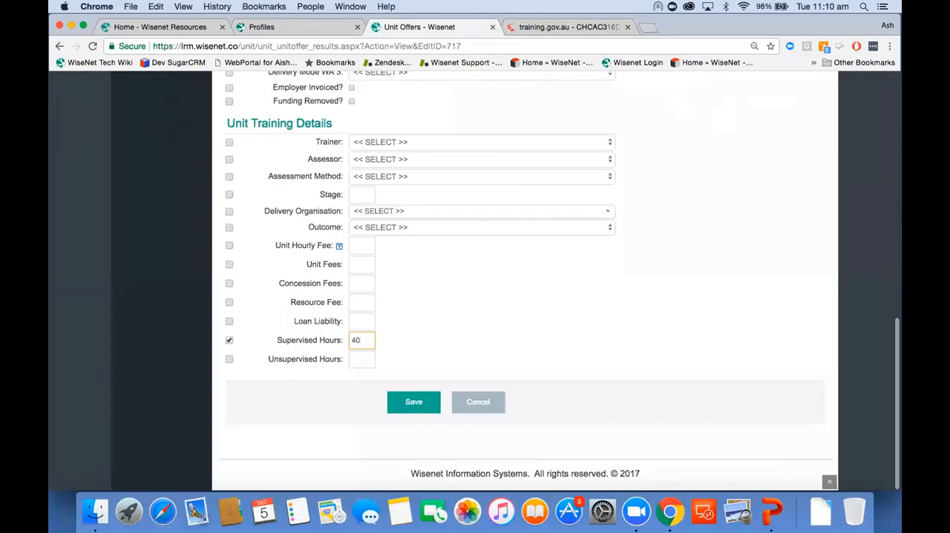
scroll(476, 248, up, 5)
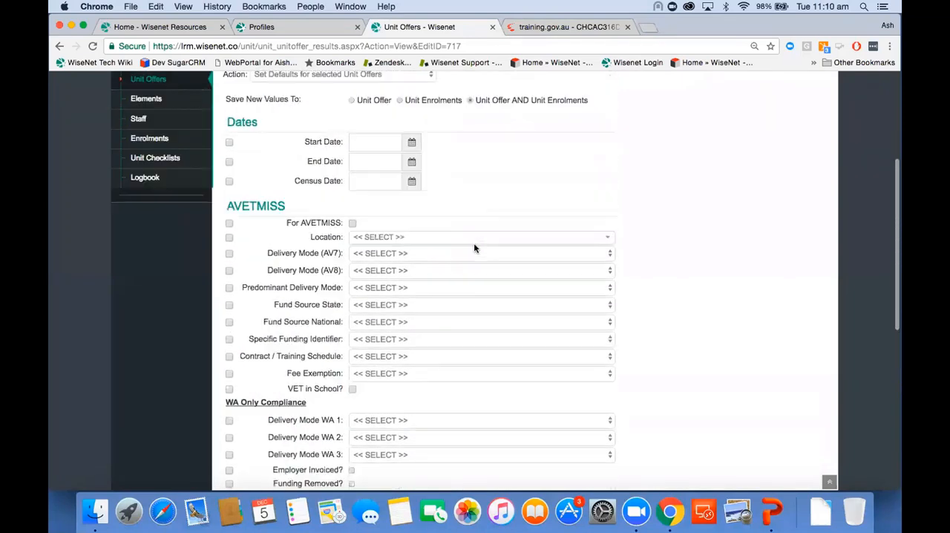
scroll(475, 248, up, 3)
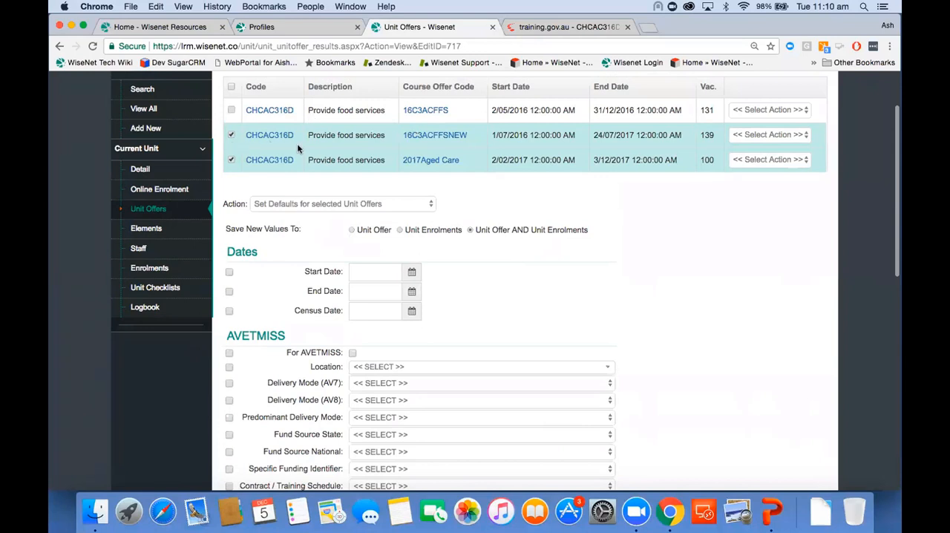
scroll(447, 300, down, 8)
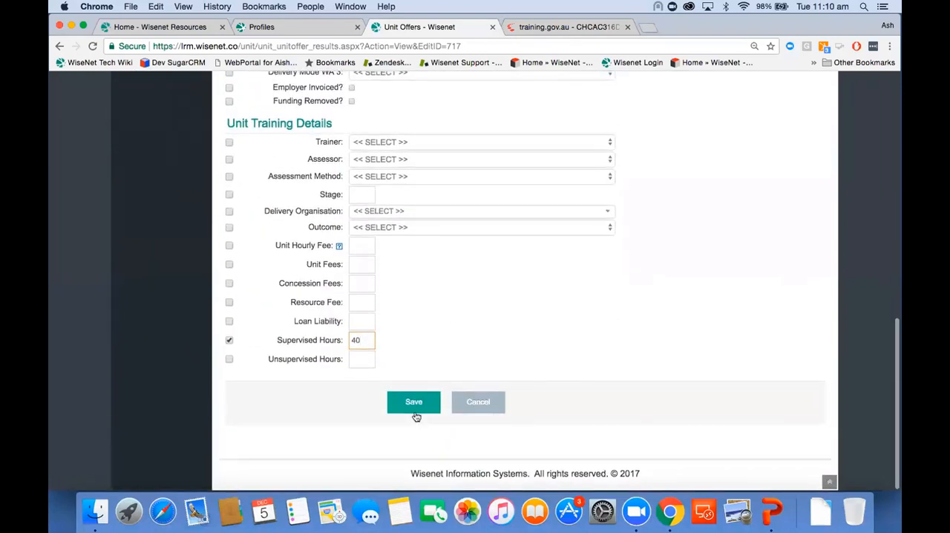
click(413, 414)
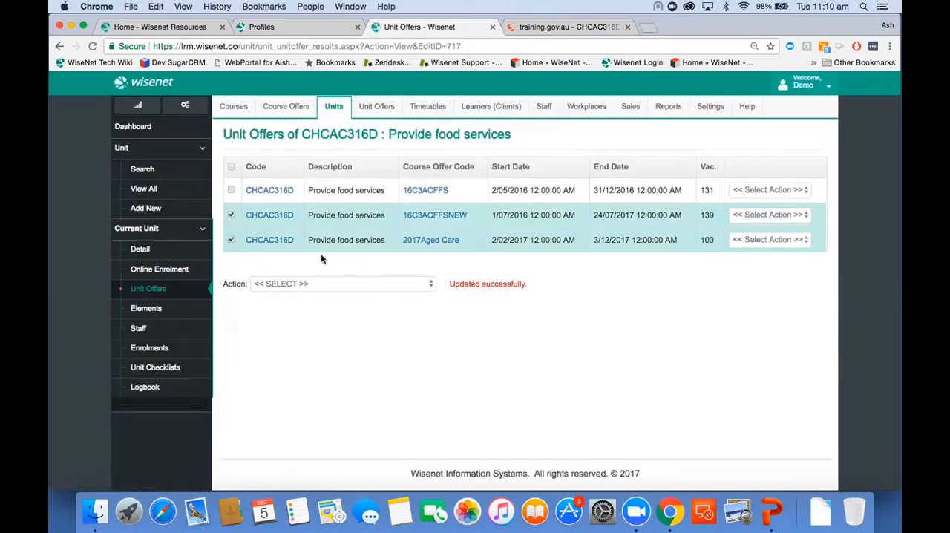
Open the unit offers of course offer 2017Aged Care and select CHCAC317A, CHCAC417A, CHCCOM403A and CHCCS305C for a bulk action.
click(435, 244)
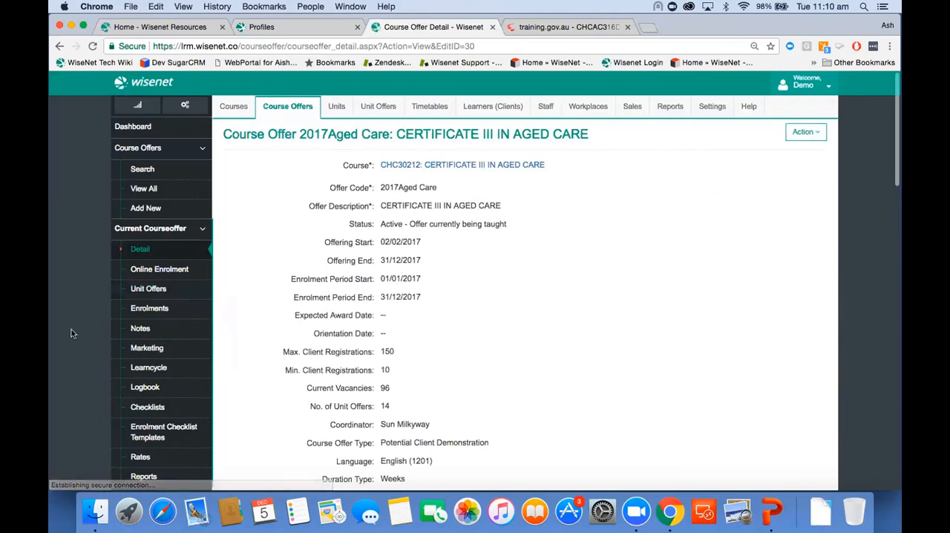
click(165, 291)
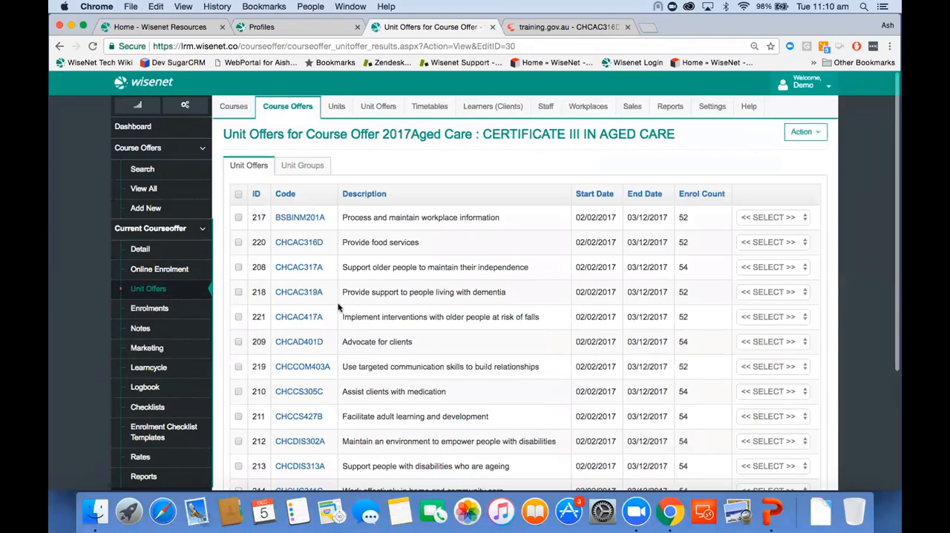
click(238, 267)
click(239, 318)
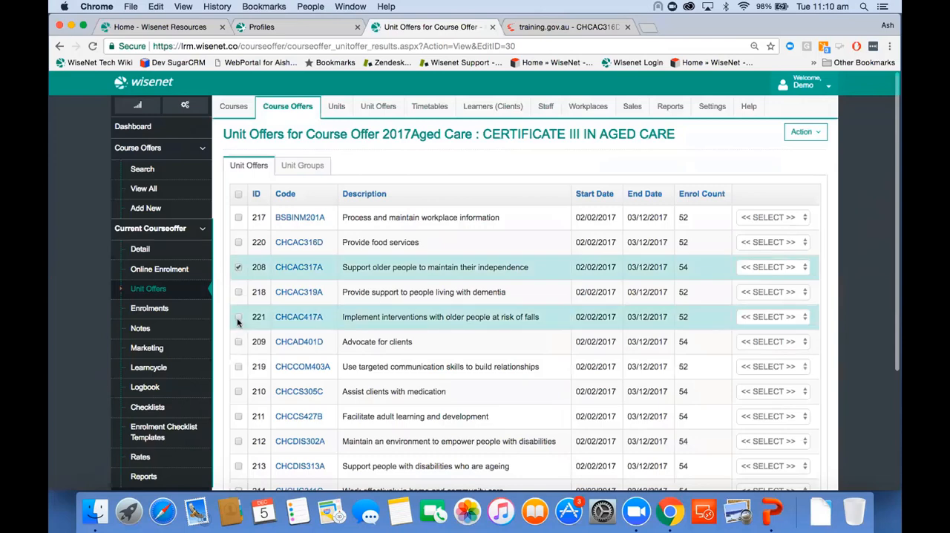
click(238, 366)
click(238, 391)
scroll(293, 412, down, 3)
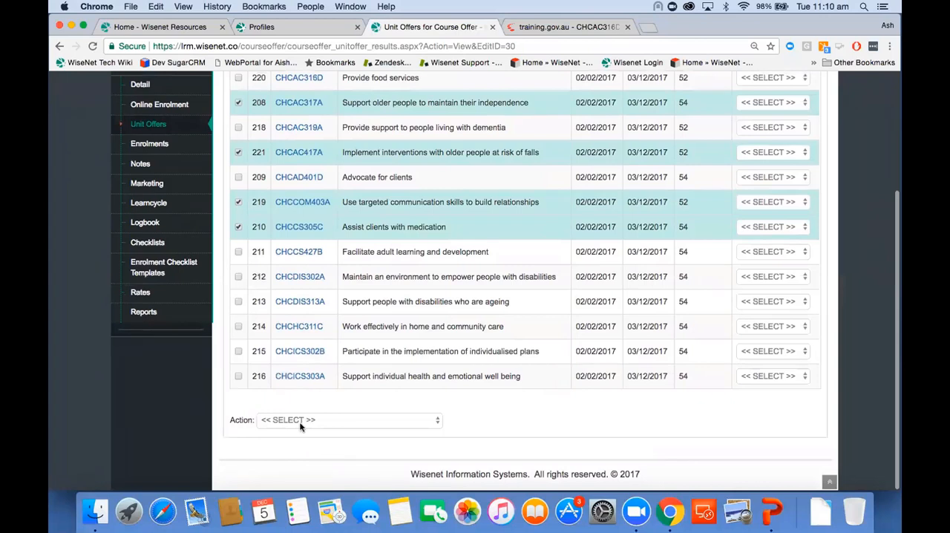
click(303, 419)
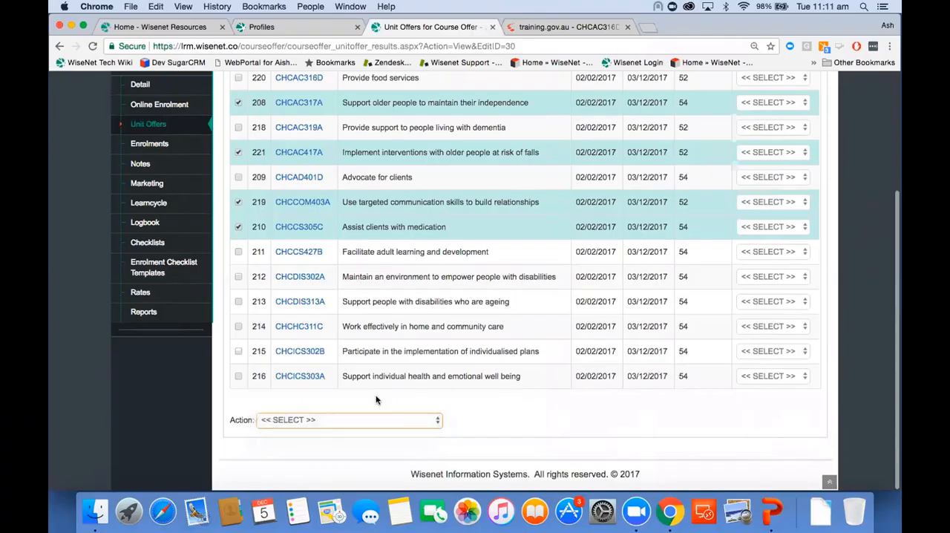
scroll(377, 400, up, 5)
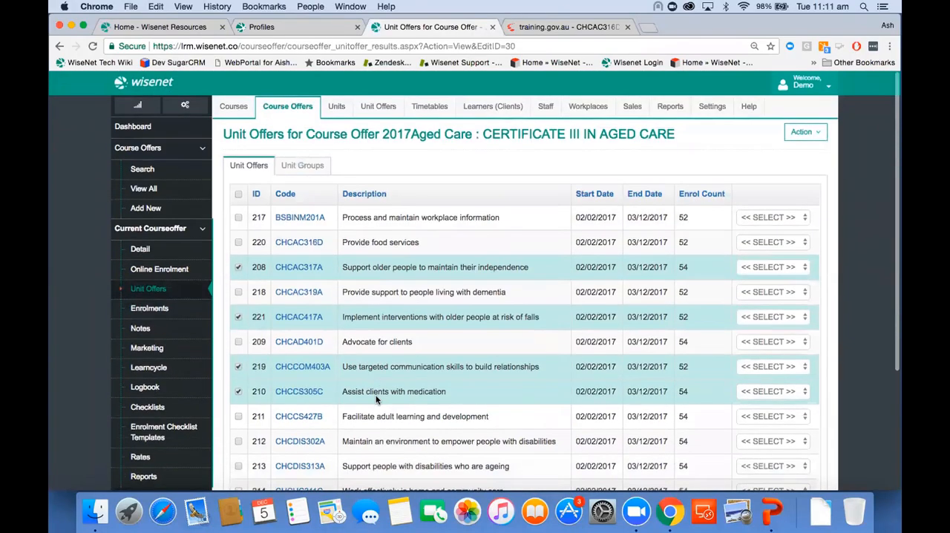
List all learners and open the profile of the fourth client in the list.
click(490, 109)
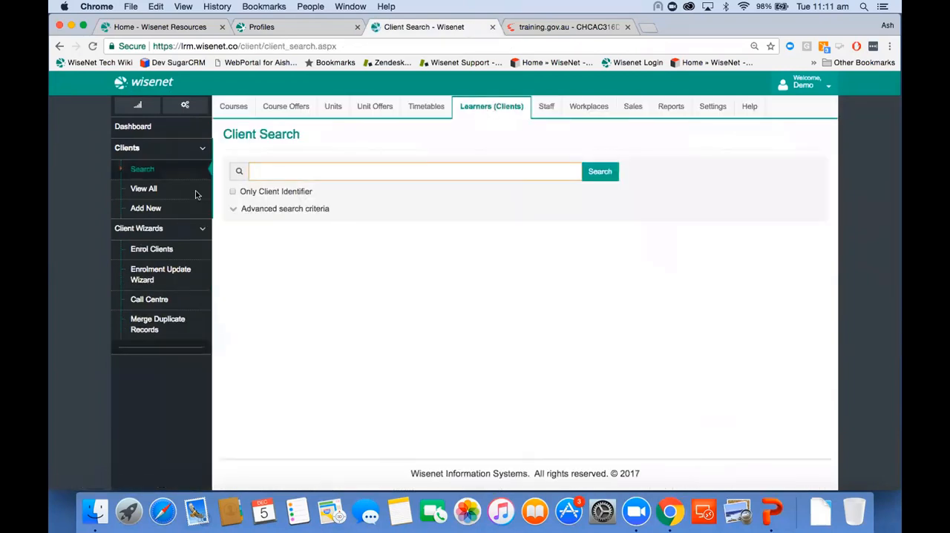
click(198, 191)
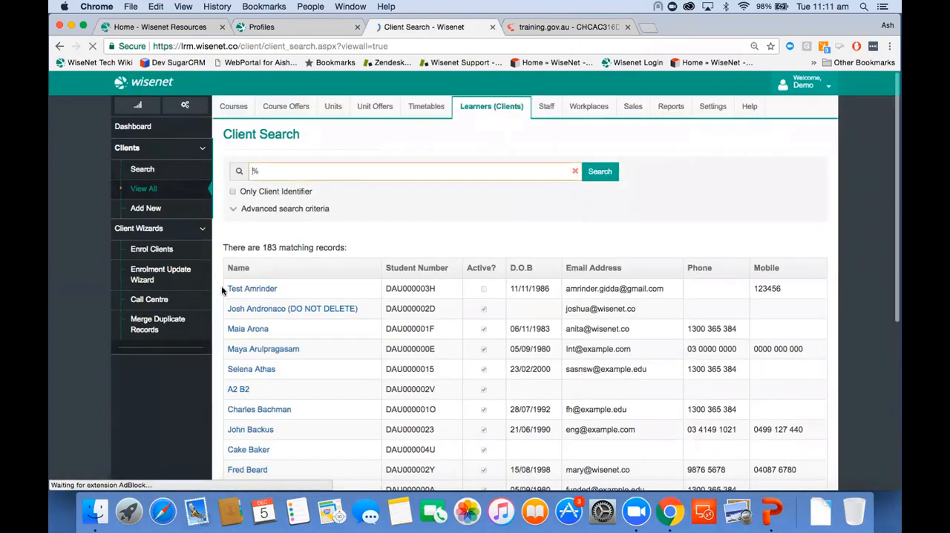
click(248, 352)
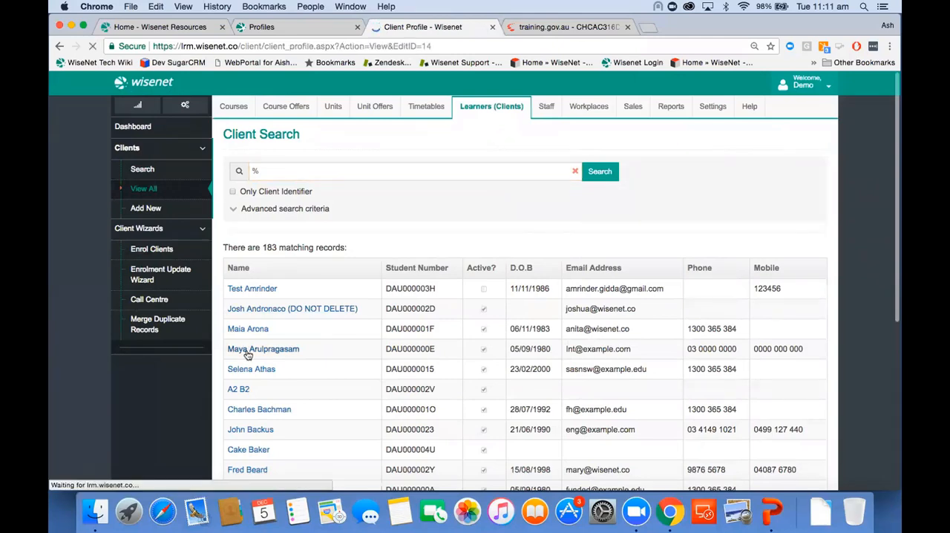
Examine the client's Personal Details, including the identifiers, contact information, addresses, health care and notes.
click(284, 165)
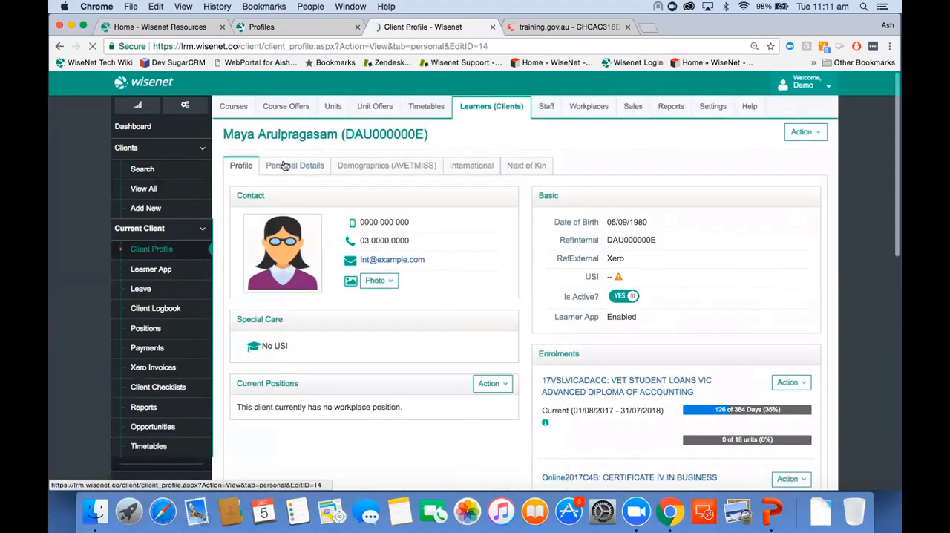
scroll(386, 304, down, 3)
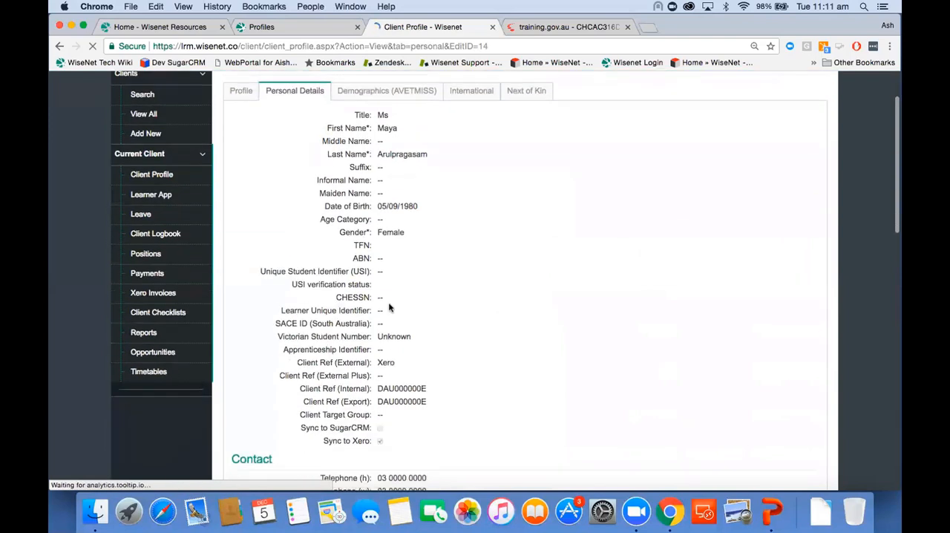
scroll(389, 308, down, 4)
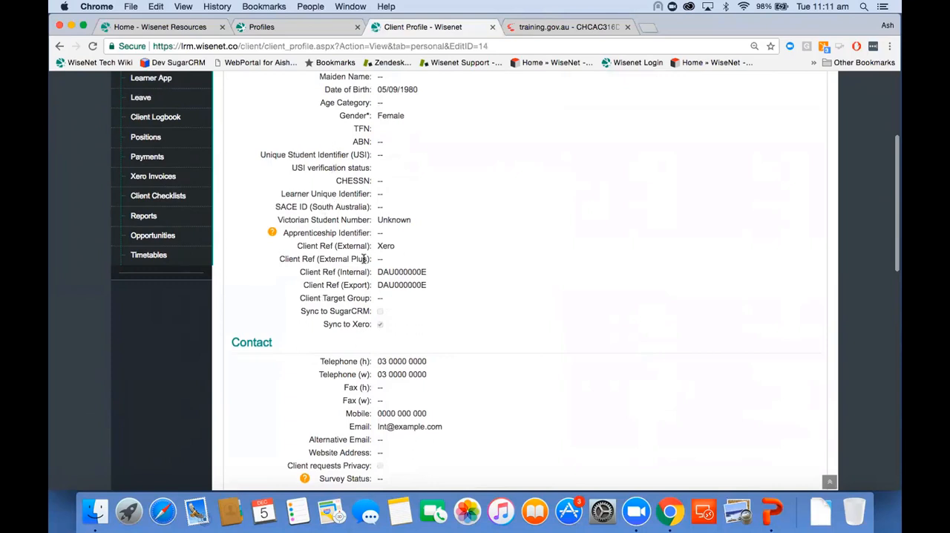
scroll(364, 258, down, 2)
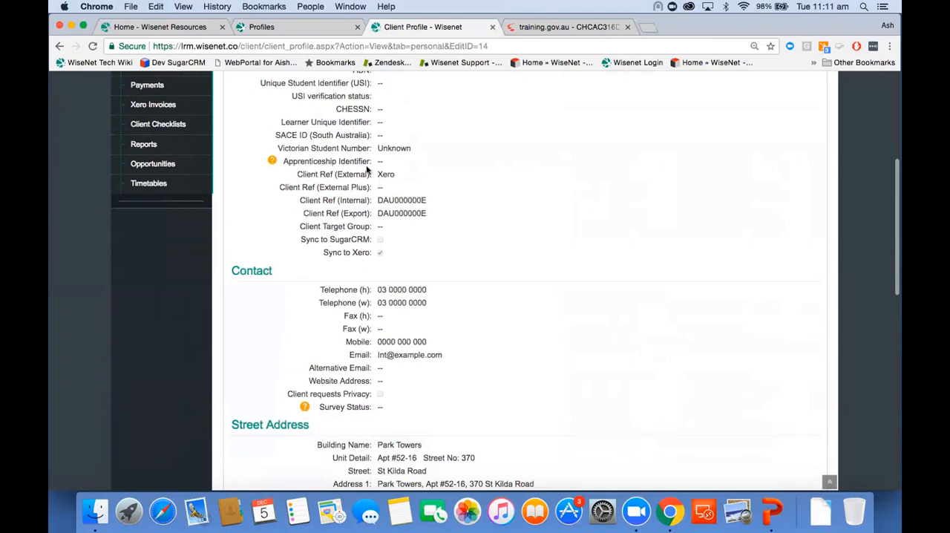
scroll(367, 170, up, 2)
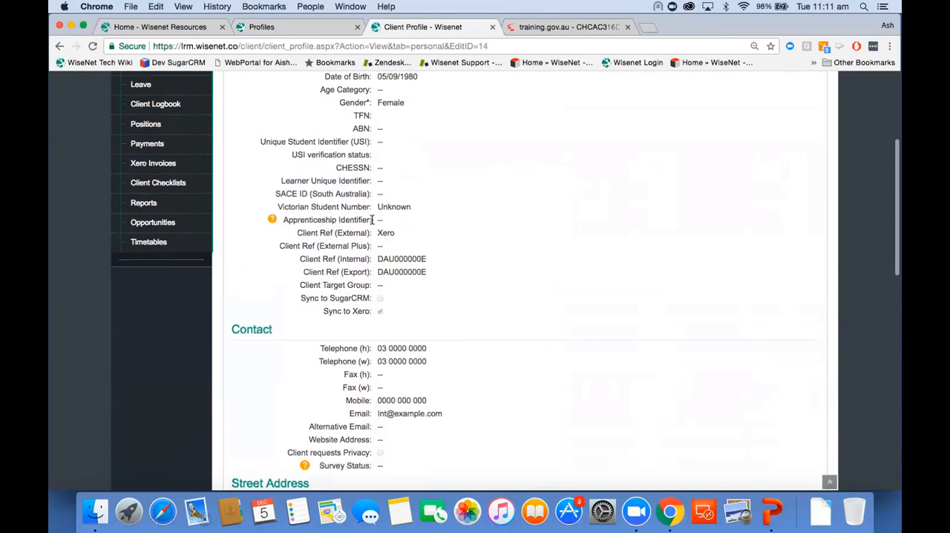
scroll(386, 223, down, 10)
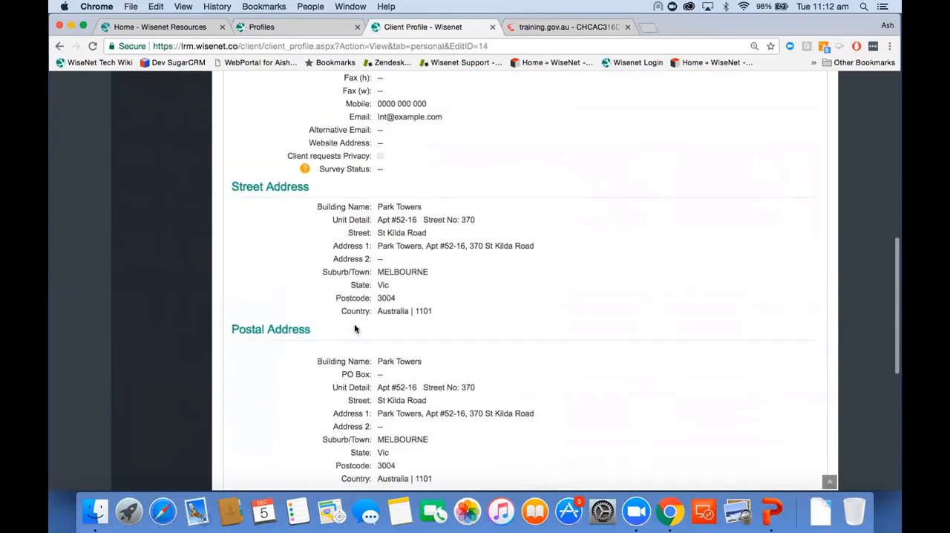
scroll(355, 329, down, 7)
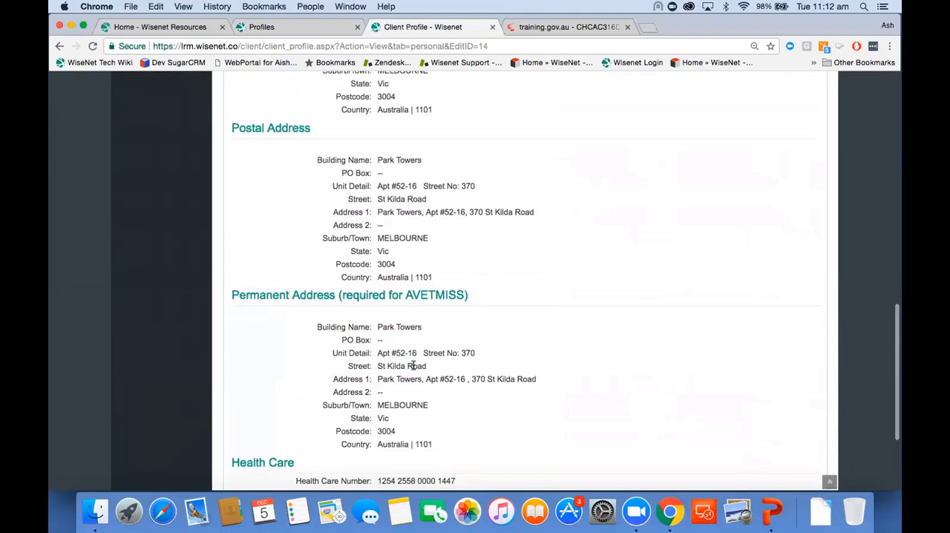
scroll(413, 367, down, 5)
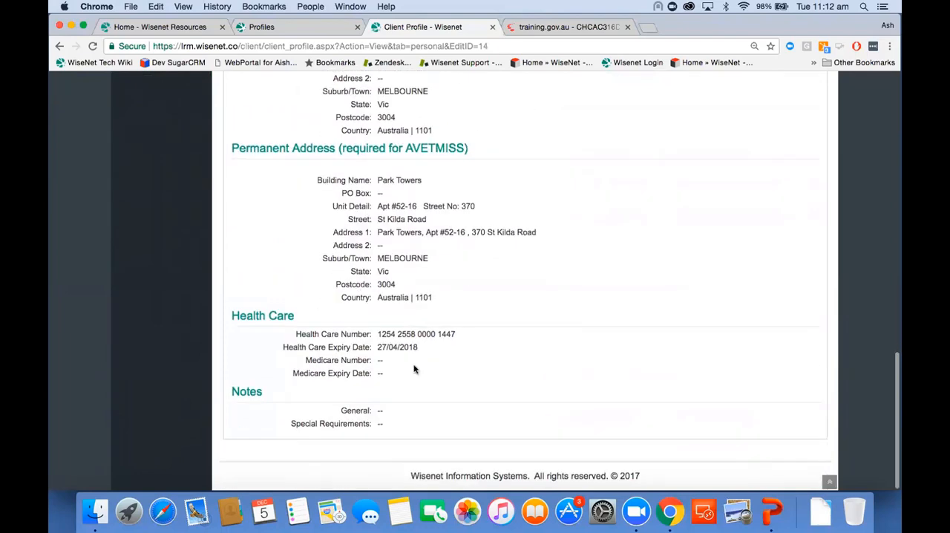
scroll(414, 369, up, 20)
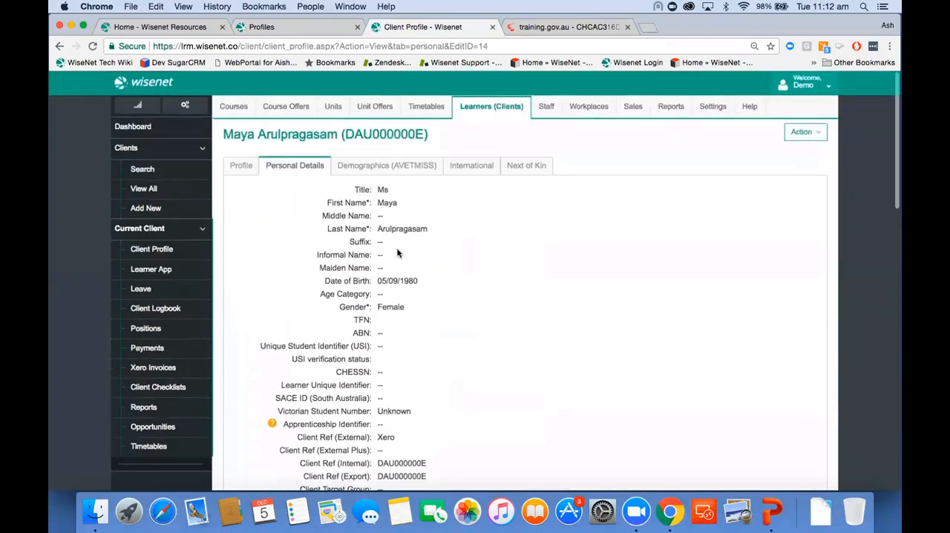
Examine the client's Demographics (AVETMISS) data, covering employment, schooling, prior education, language, disability and indigenous status.
click(389, 169)
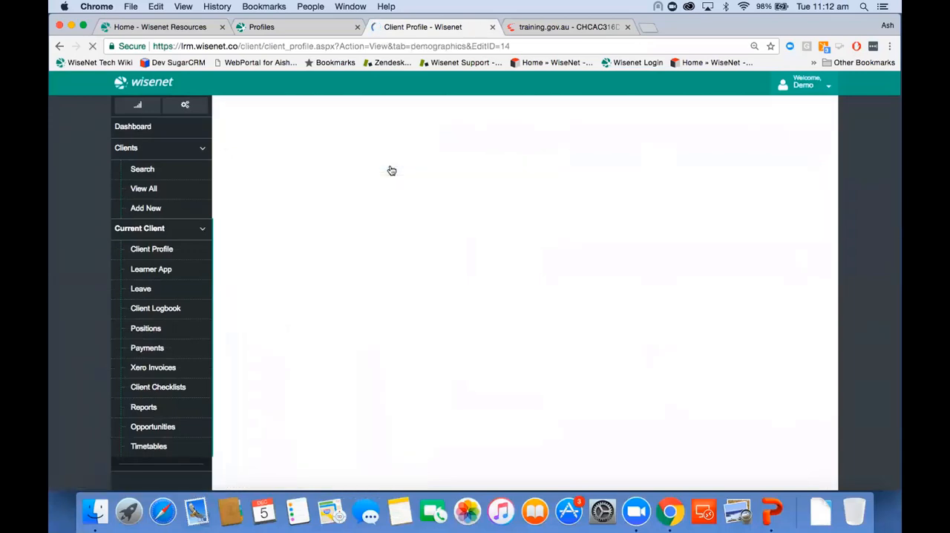
scroll(401, 275, down, 4)
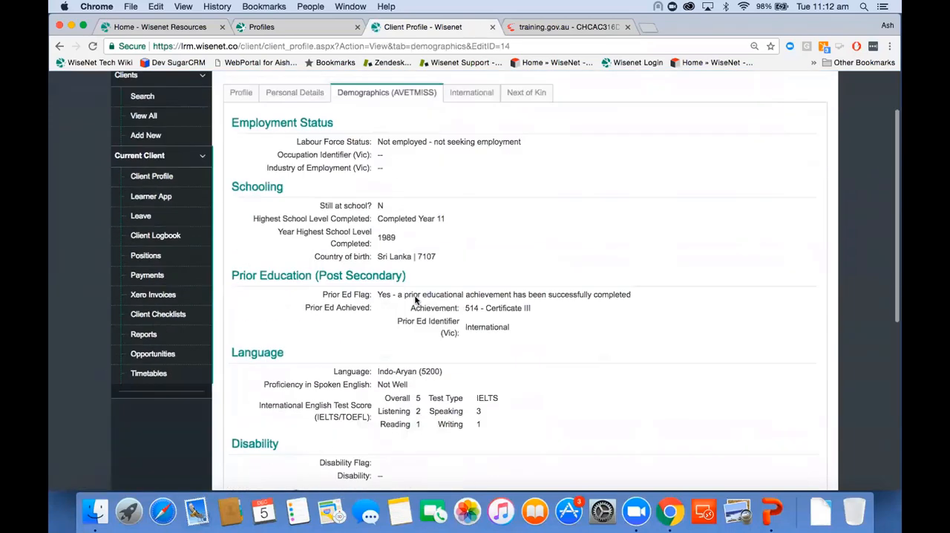
scroll(414, 300, up, 3)
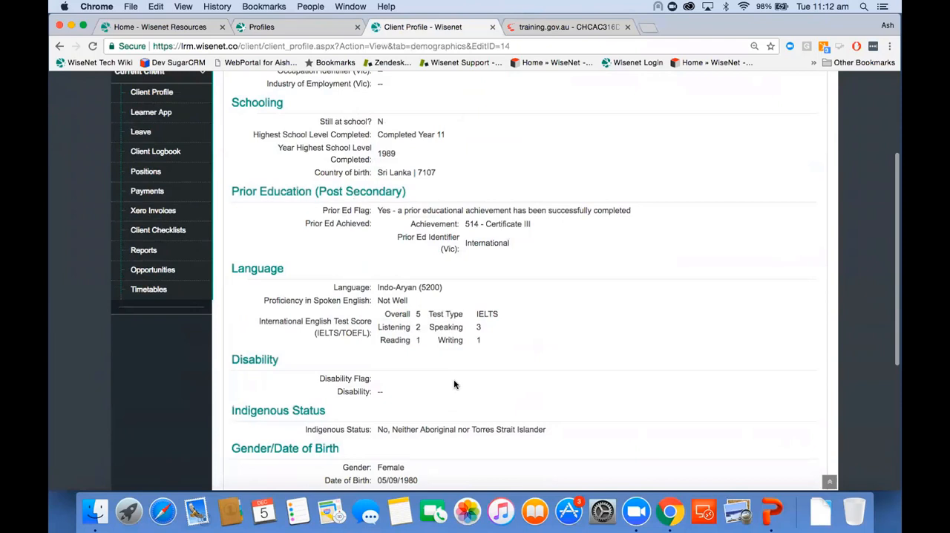
scroll(455, 385, down, 2)
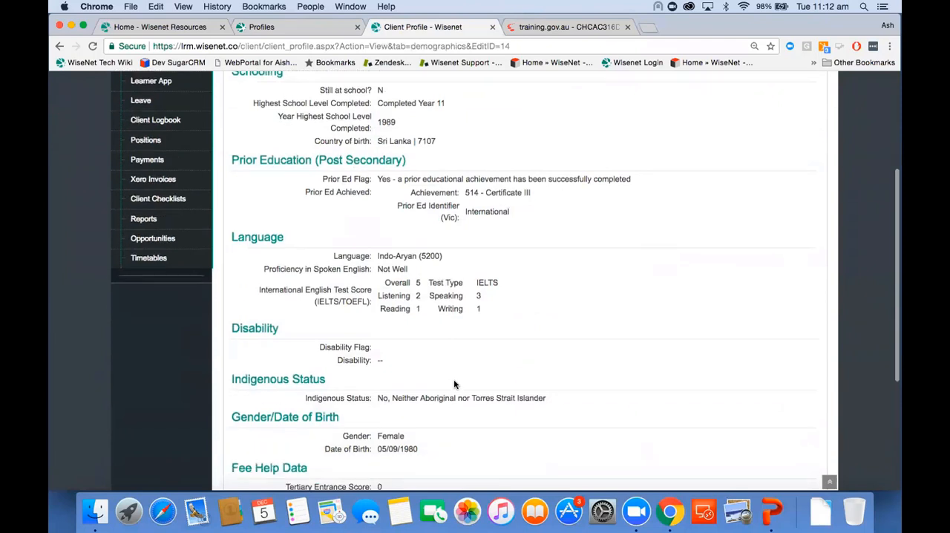
scroll(455, 385, up, 1)
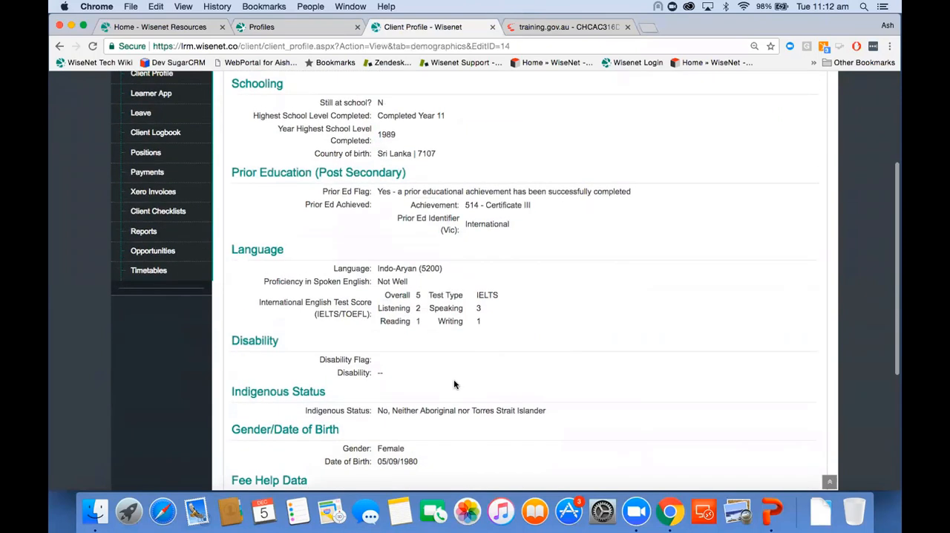
scroll(426, 346, up, 5)
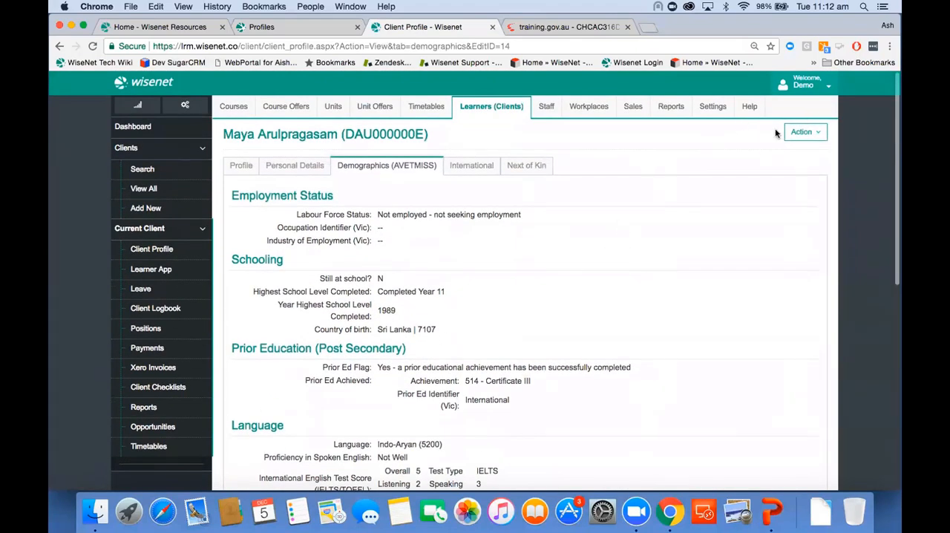
Edit the client's demographic details, set the Disability Flag to No, and save the record.
click(804, 133)
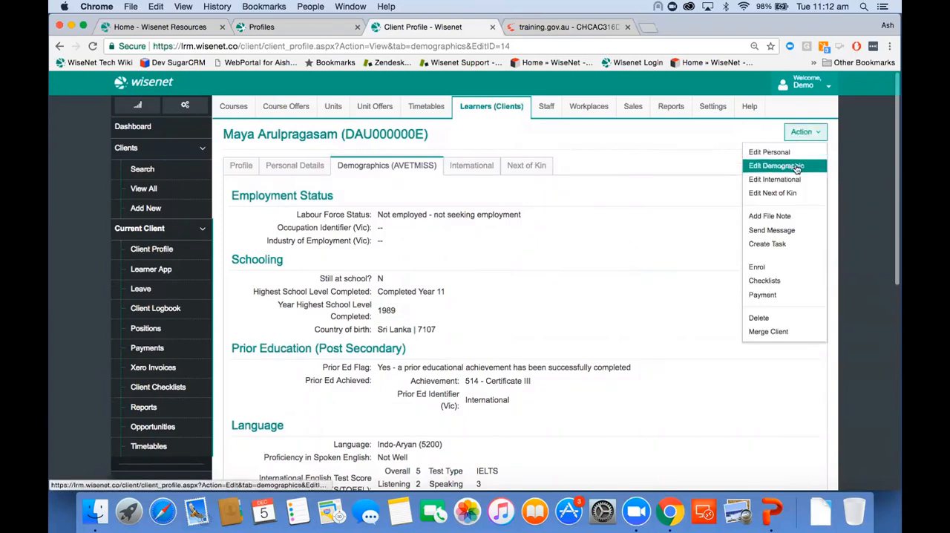
click(797, 167)
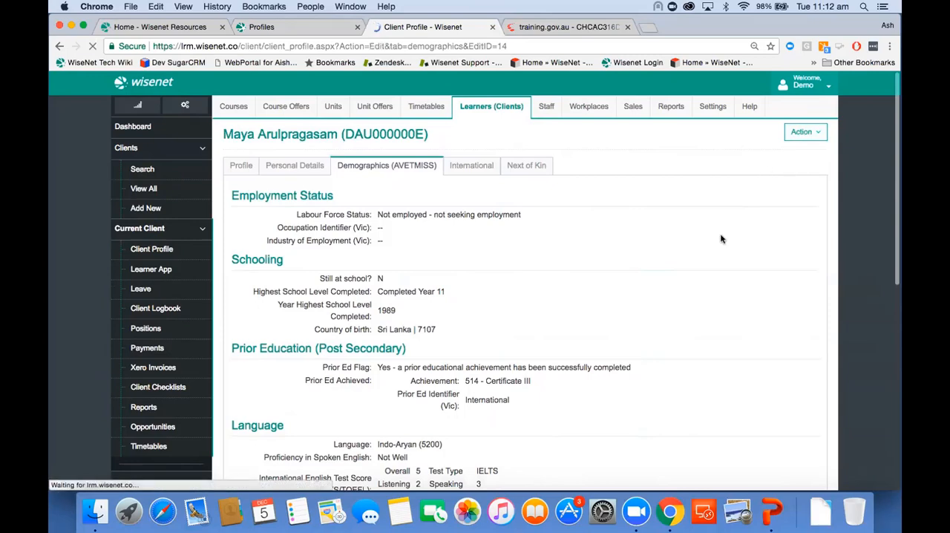
scroll(721, 236, down, 4)
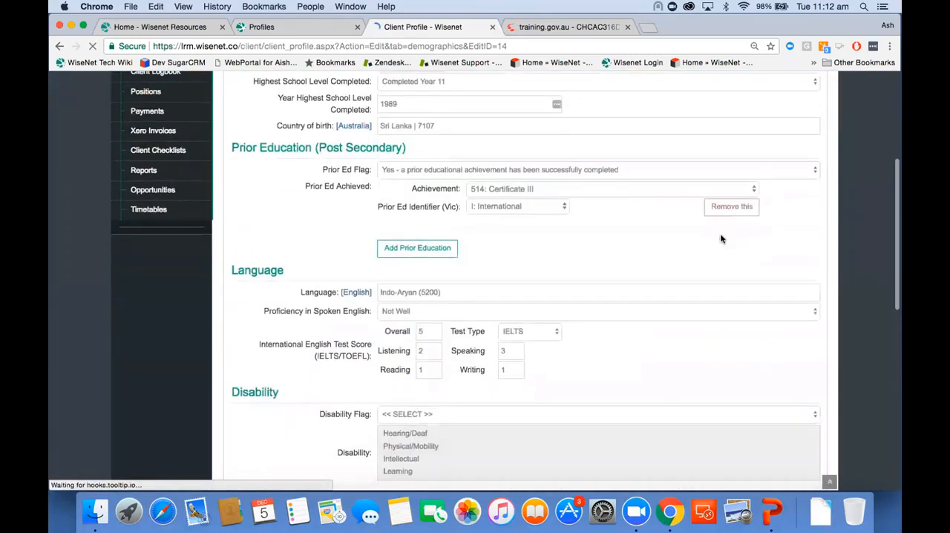
scroll(720, 239, down, 3)
click(460, 245)
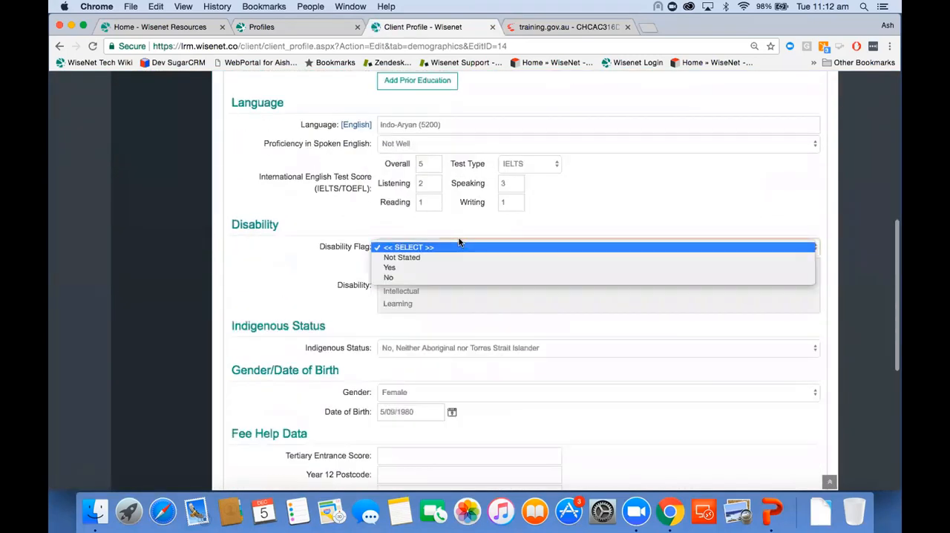
click(451, 277)
scroll(452, 279, down, 3)
scroll(452, 279, down, 5)
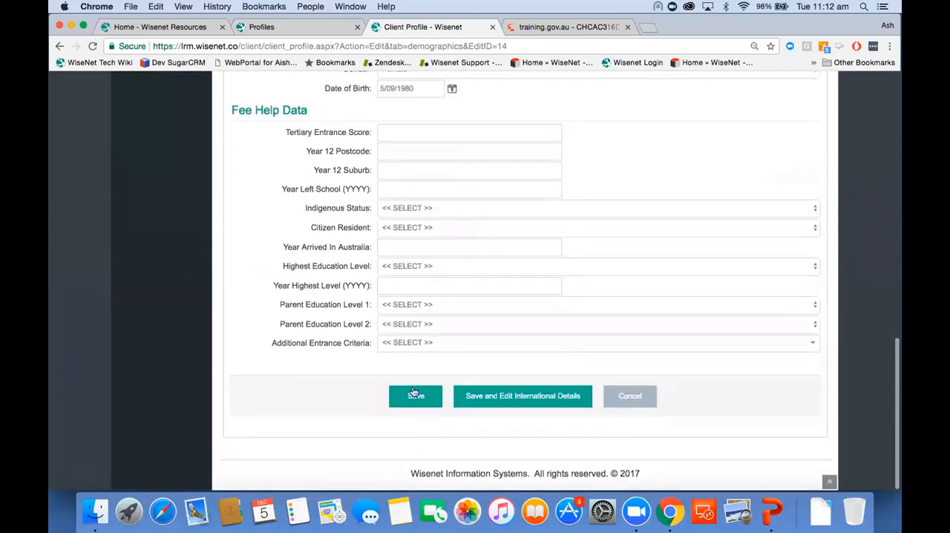
click(416, 397)
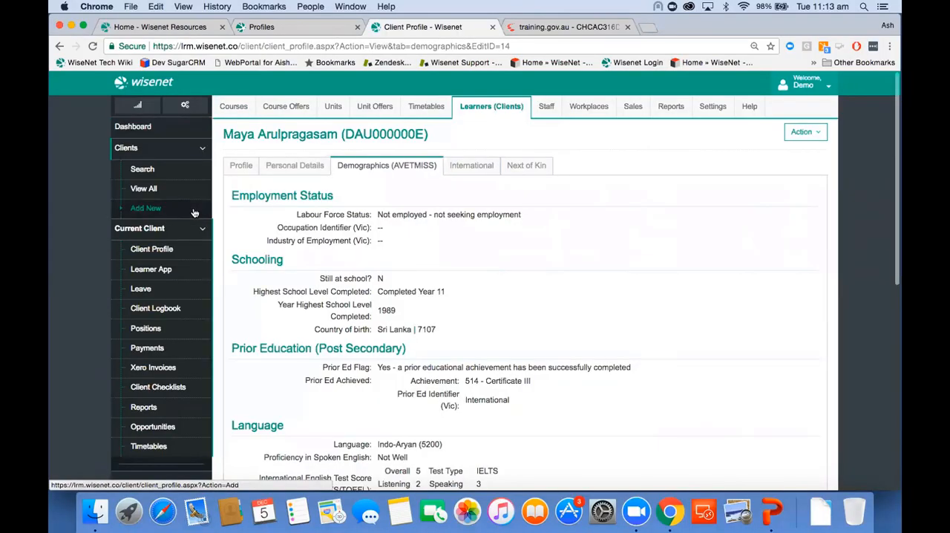
Open the client's 17VSLVICADACC course enrolment and compare its course commencement date with the start dates of its unit enrolments.
click(175, 250)
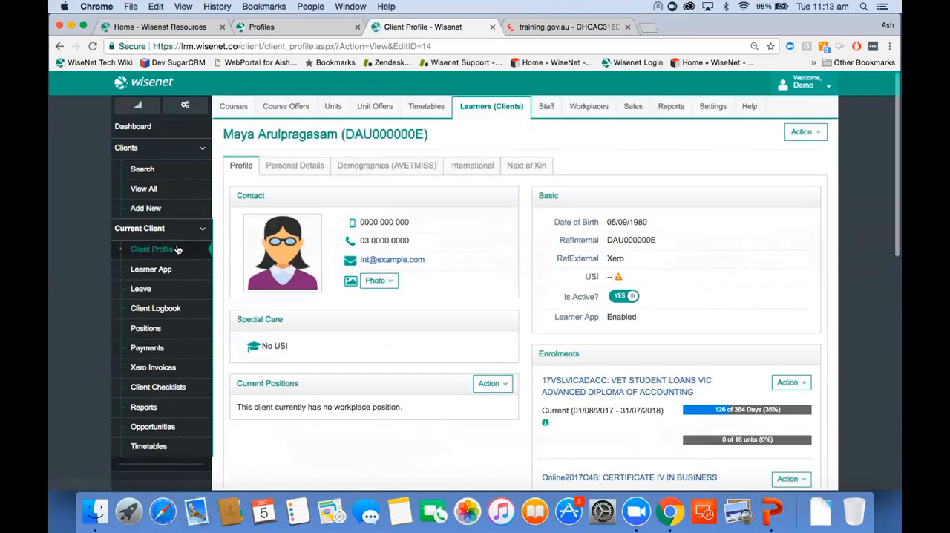
scroll(512, 206, down, 4)
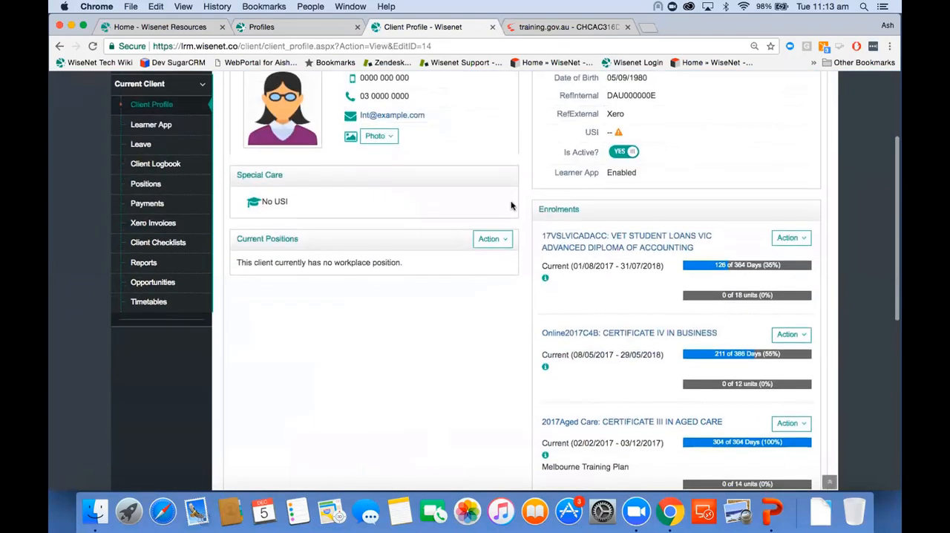
click(597, 243)
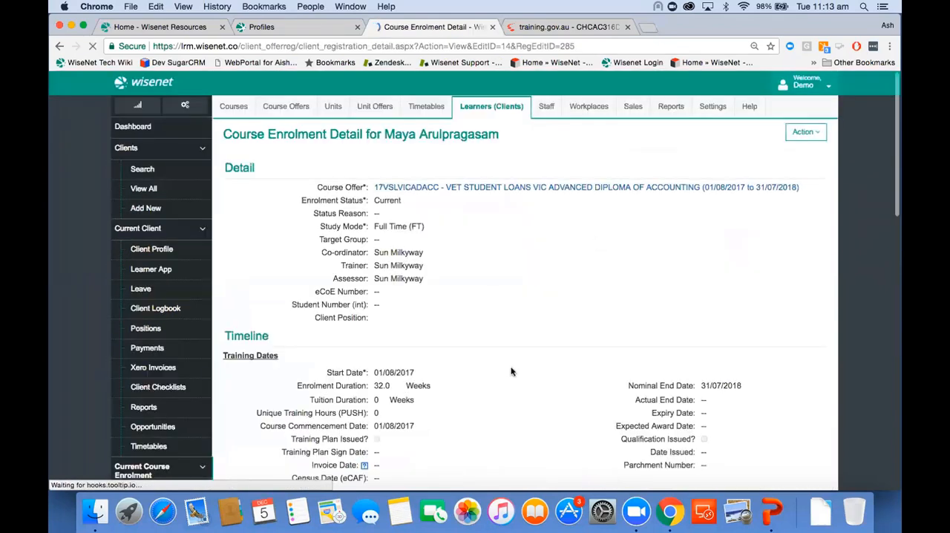
scroll(511, 371, down, 5)
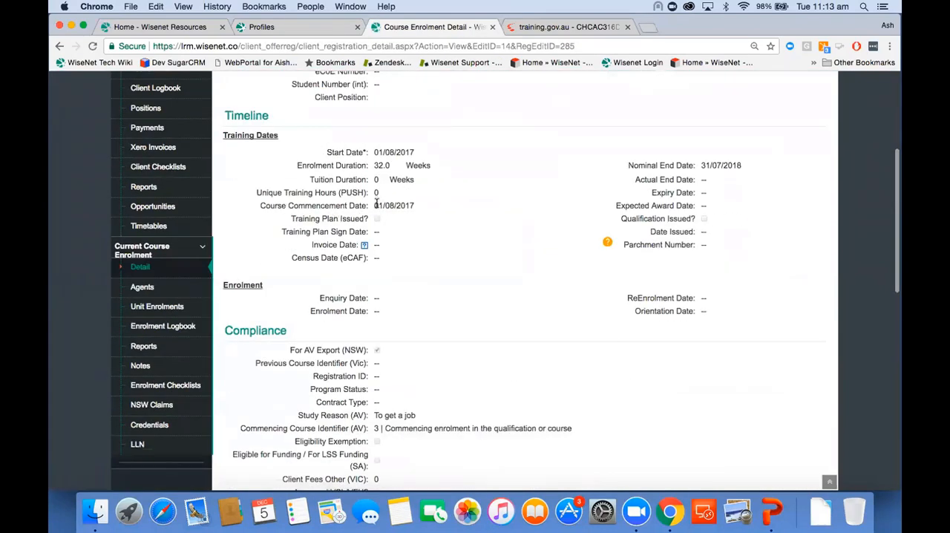
drag(373, 205, 425, 214)
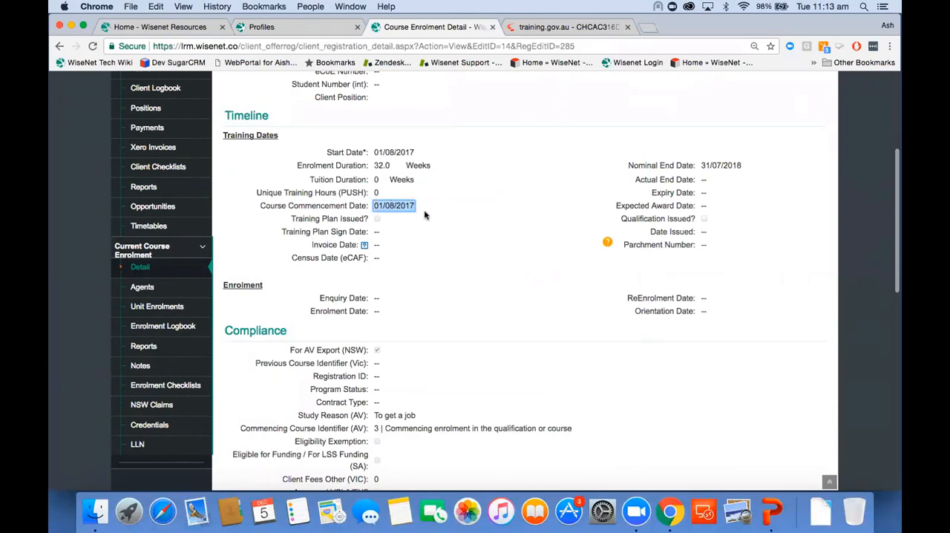
scroll(425, 215, up, 1)
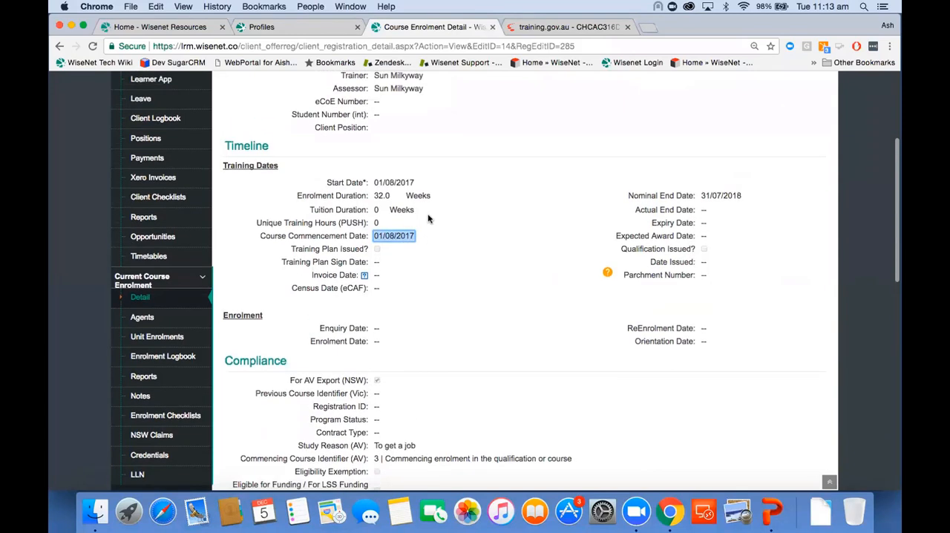
click(183, 340)
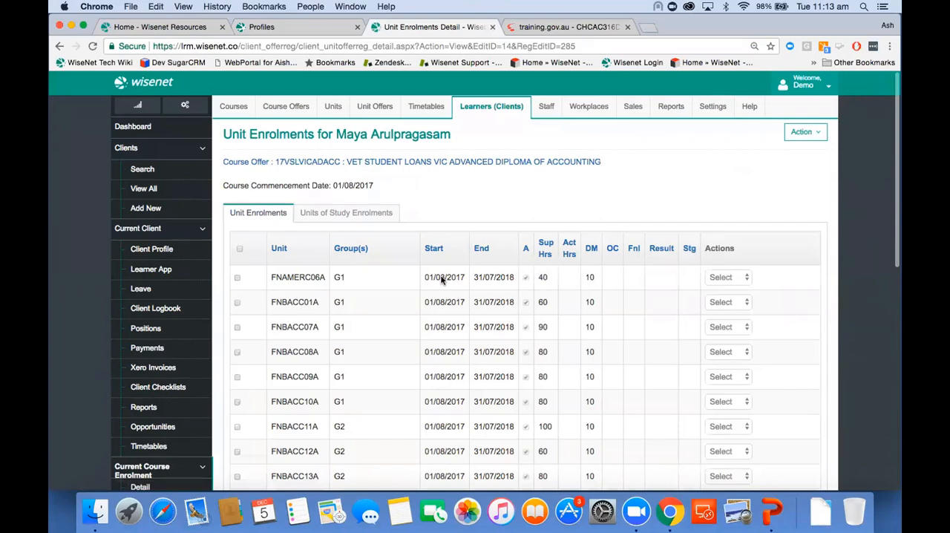
scroll(334, 322, down, 3)
Return to the course enrolment detail and examine its training dates, compliance fields, VET Student Loans and other sections.
click(177, 378)
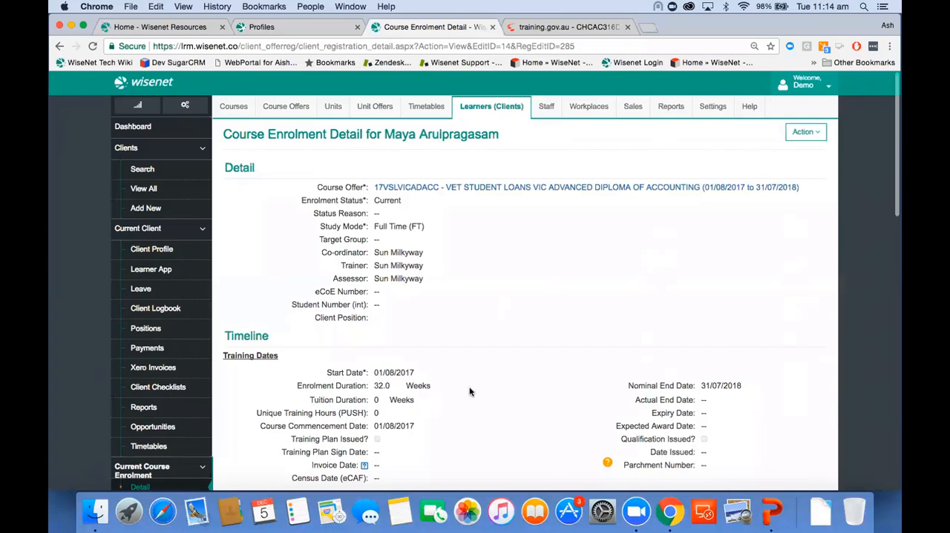
scroll(470, 388, down, 2)
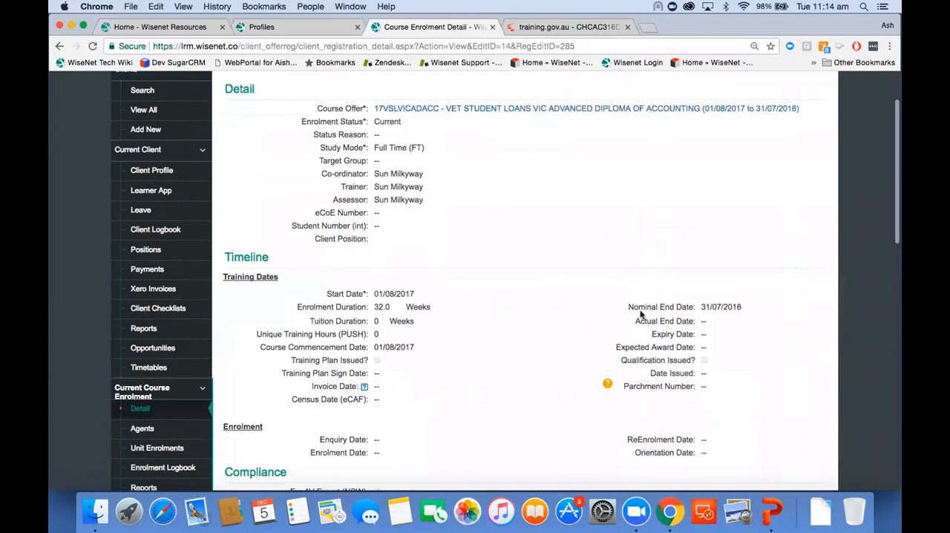
scroll(641, 314, down, 2)
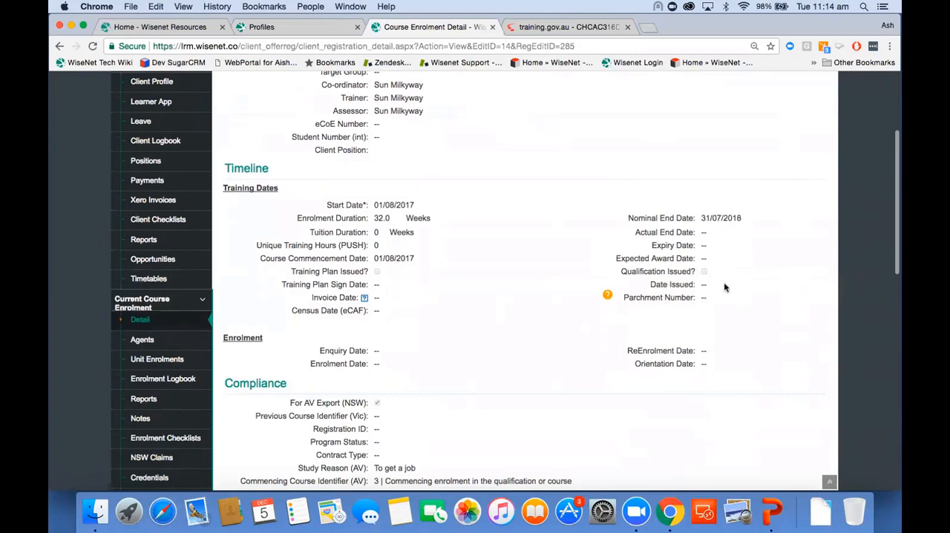
scroll(726, 286, down, 5)
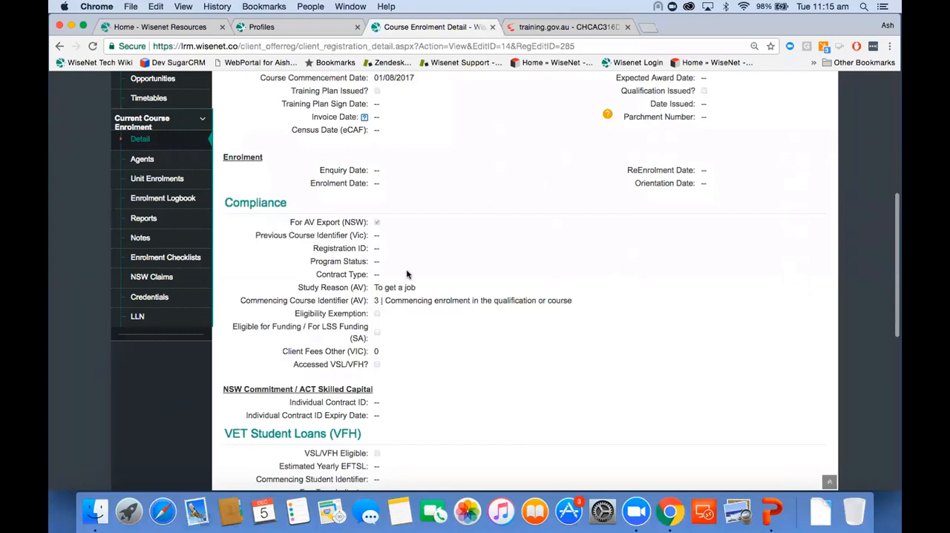
scroll(406, 274, down, 3)
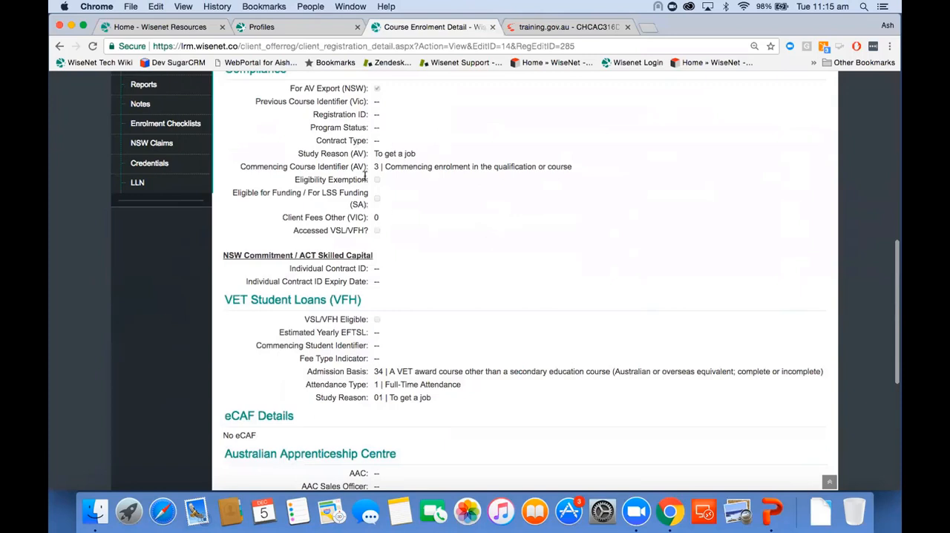
scroll(450, 320, down, 5)
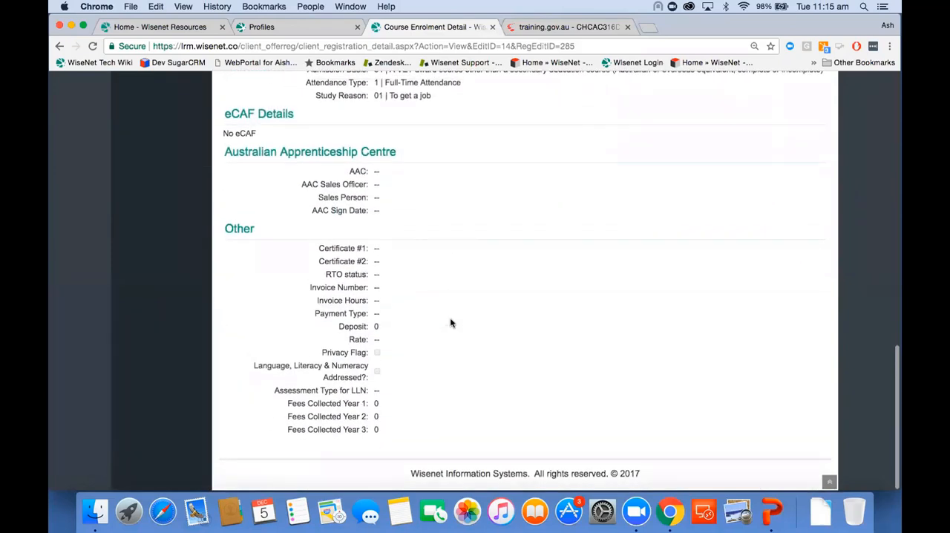
scroll(451, 323, up, 10)
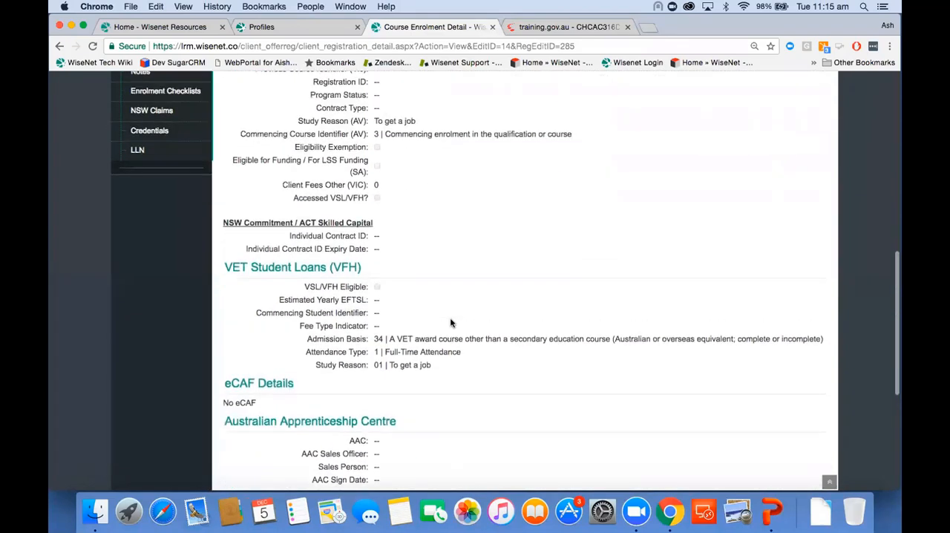
scroll(450, 323, up, 3)
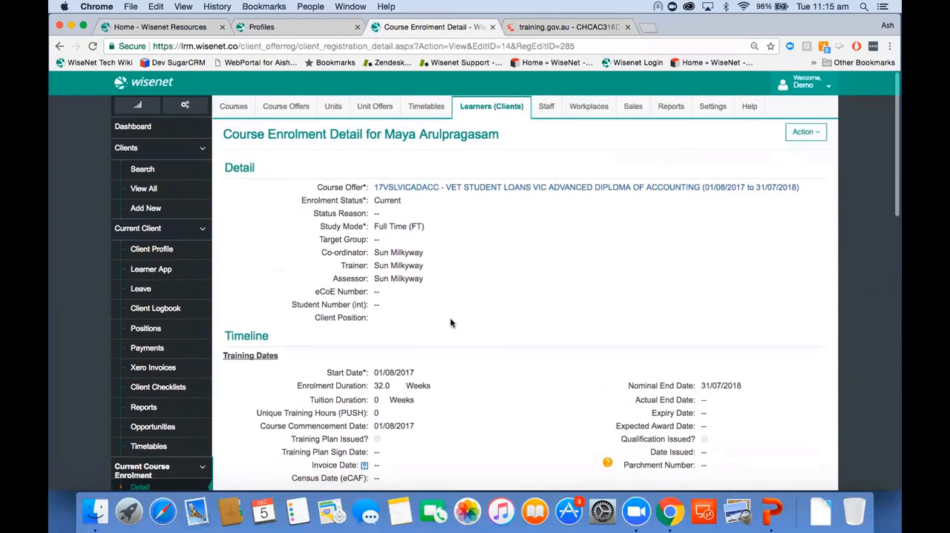
Open the enrolment update wizard for bulk updating commencing course identifiers.
click(500, 106)
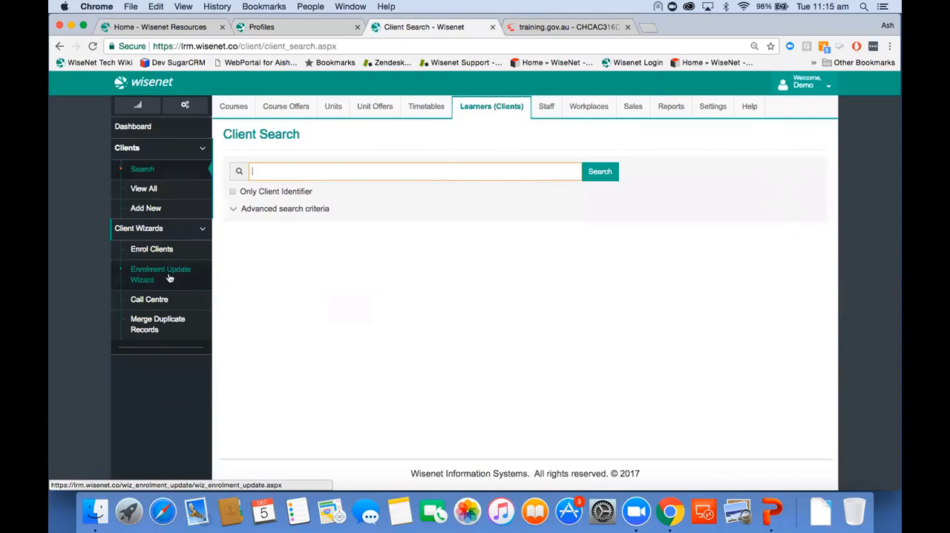
click(170, 278)
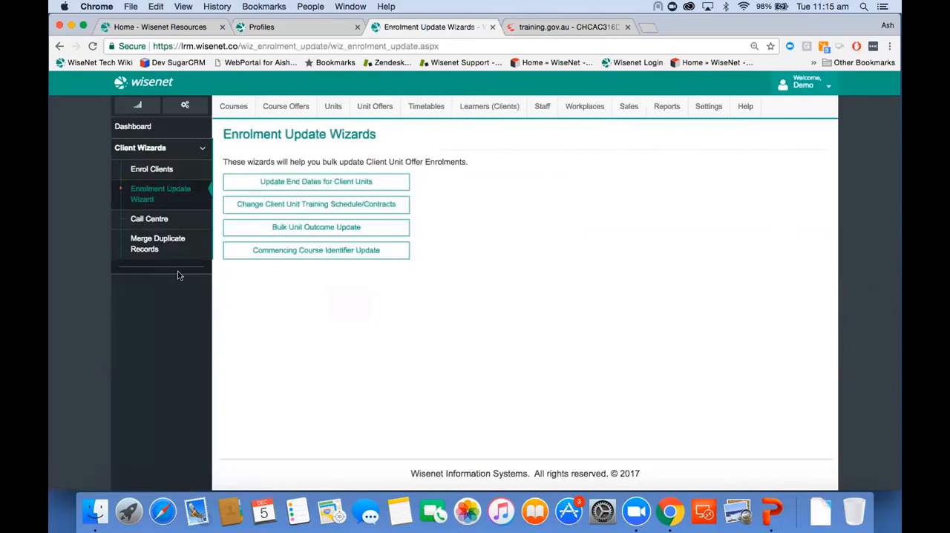
click(334, 257)
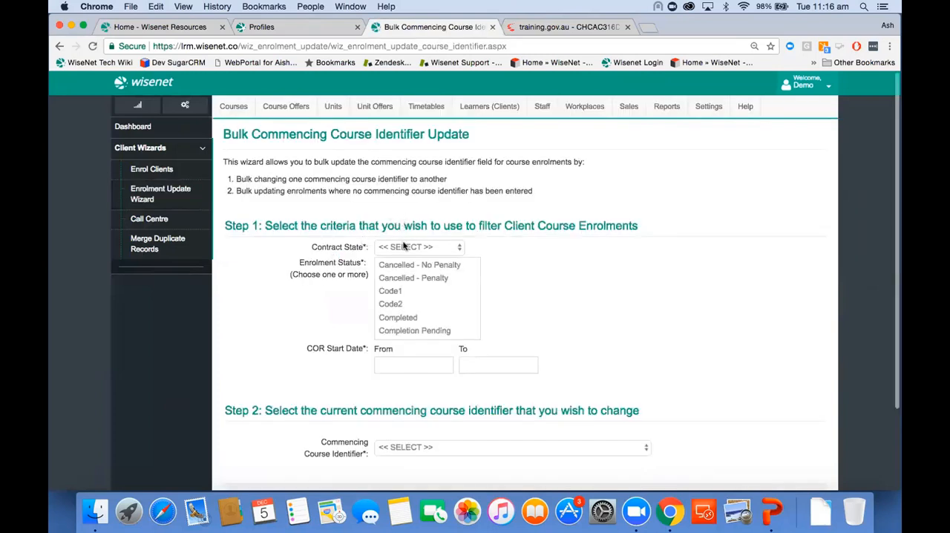
Filter the client course enrolments by contract state Vic and enrolment status Current.
click(406, 247)
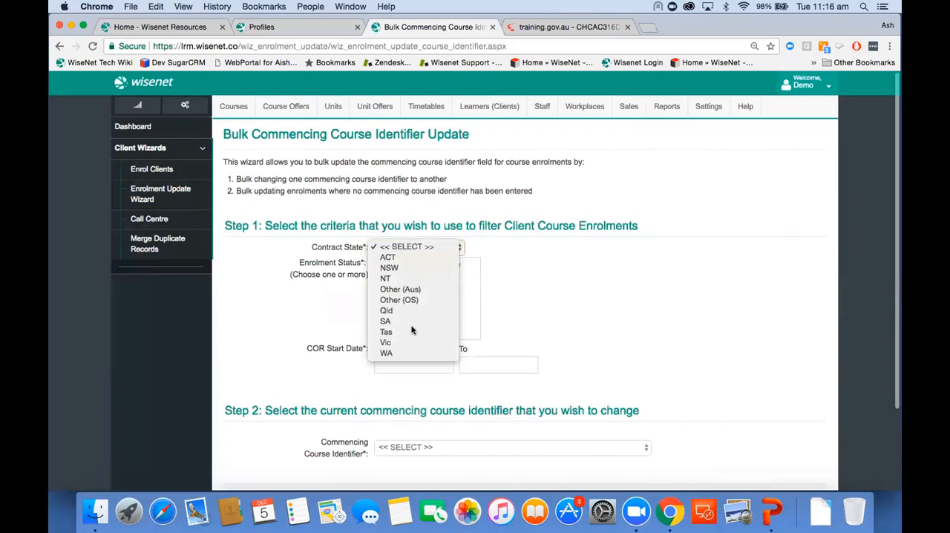
click(406, 343)
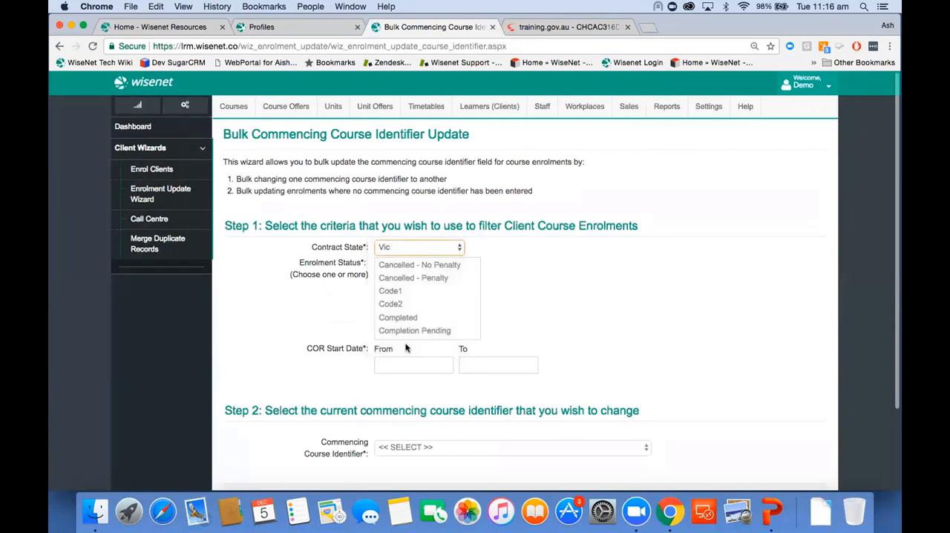
scroll(422, 308, down, 3)
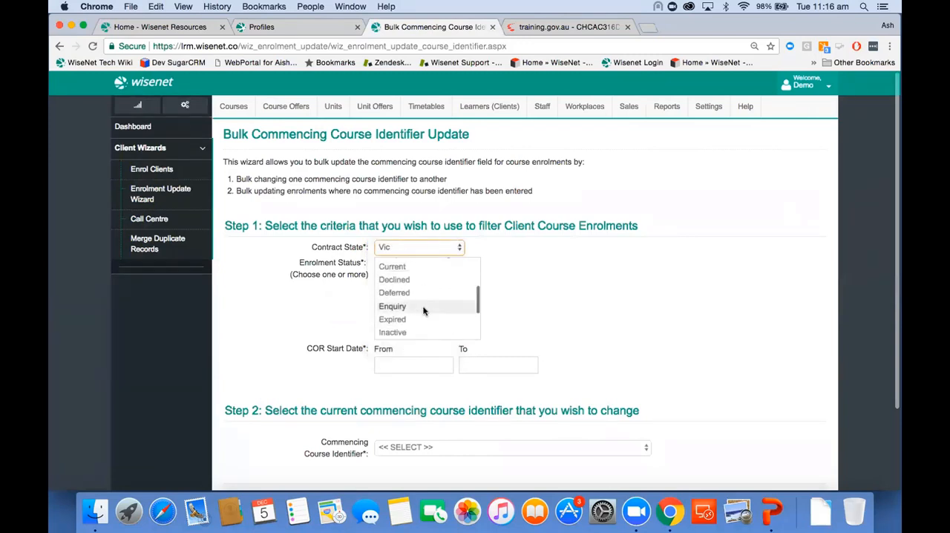
click(418, 267)
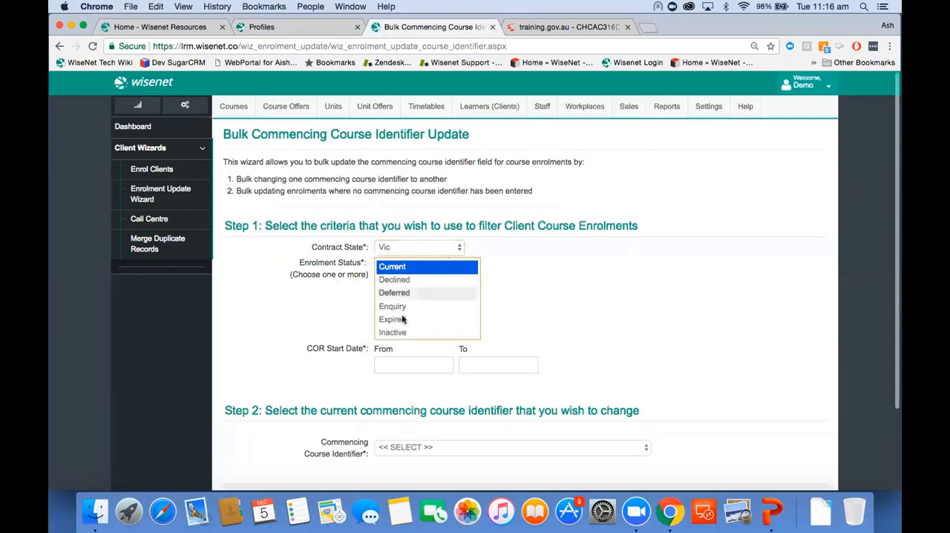
Set the COR Start Date range of the enrolment filter from 01/02/2017 to 31/12/2017.
click(383, 363)
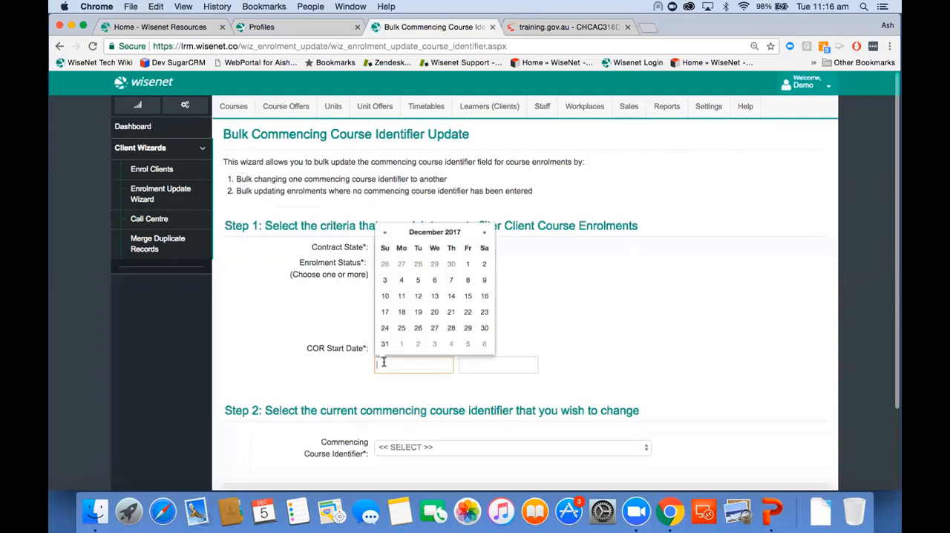
click(387, 232)
click(388, 232)
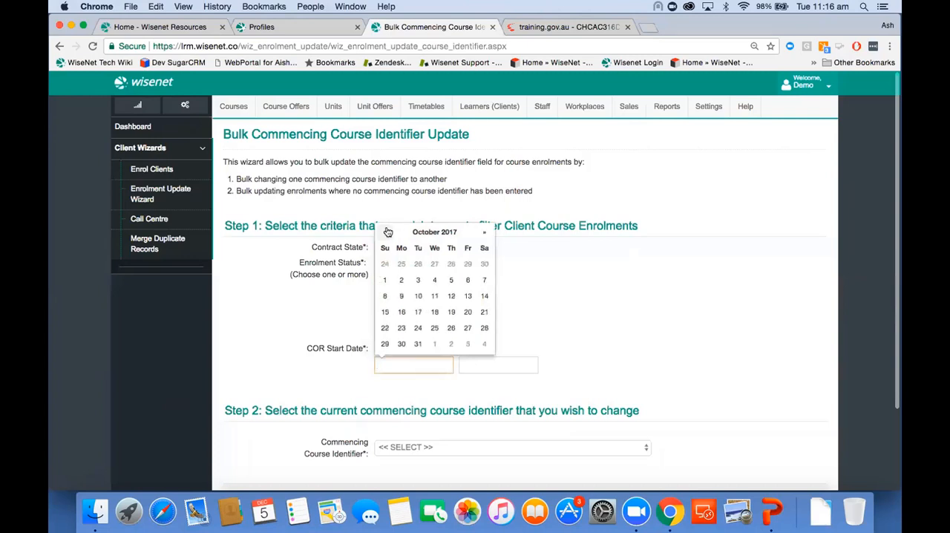
click(387, 232)
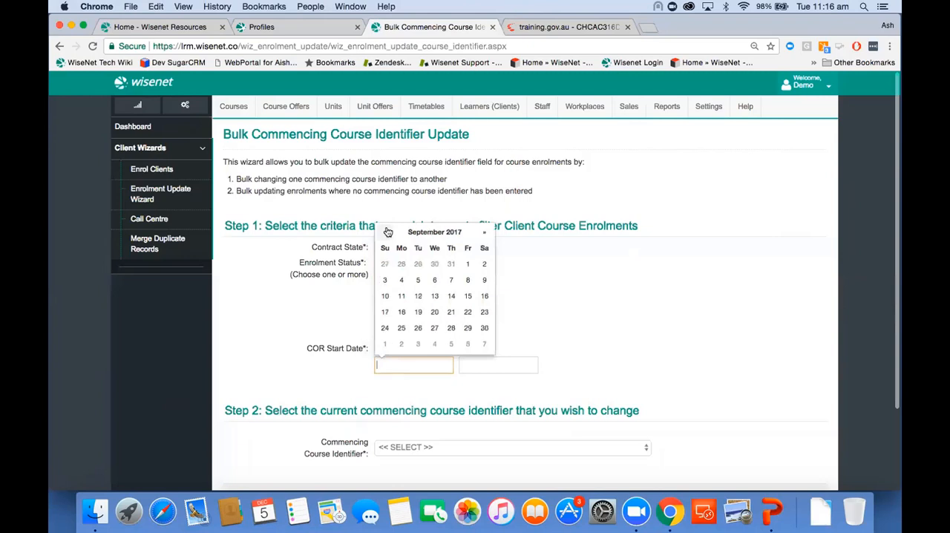
click(387, 232)
click(387, 233)
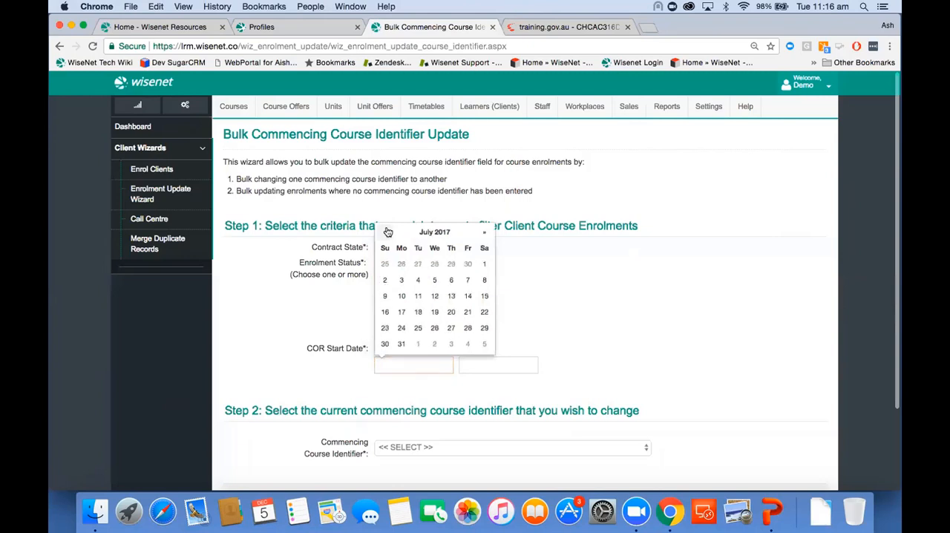
click(434, 268)
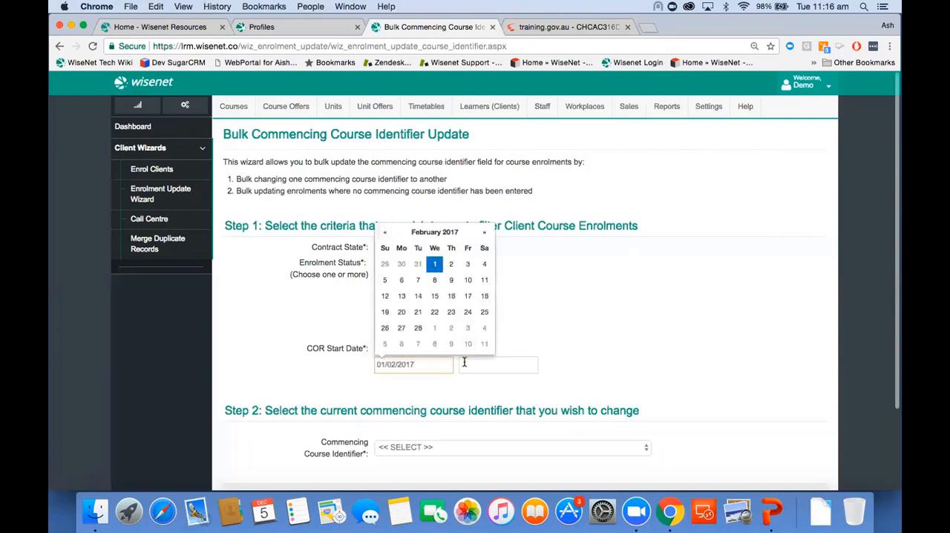
click(465, 364)
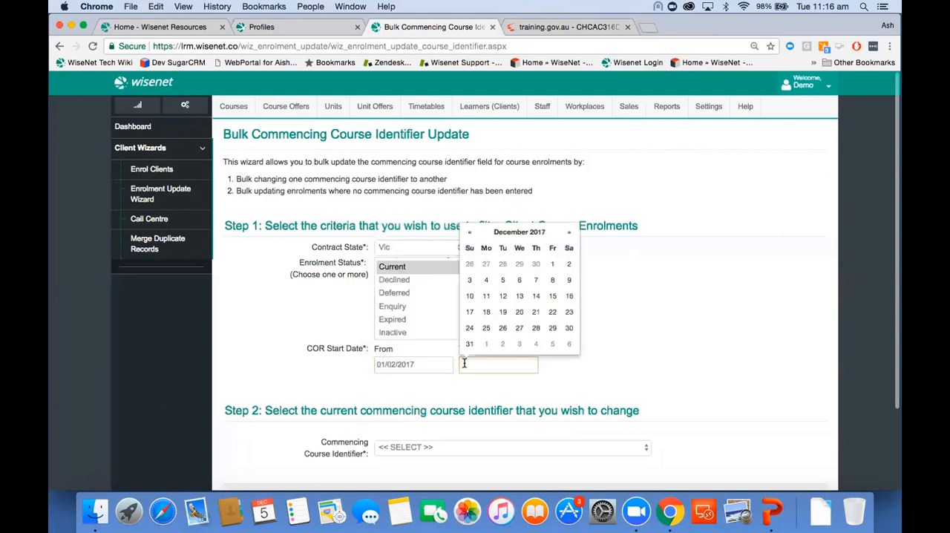
click(470, 345)
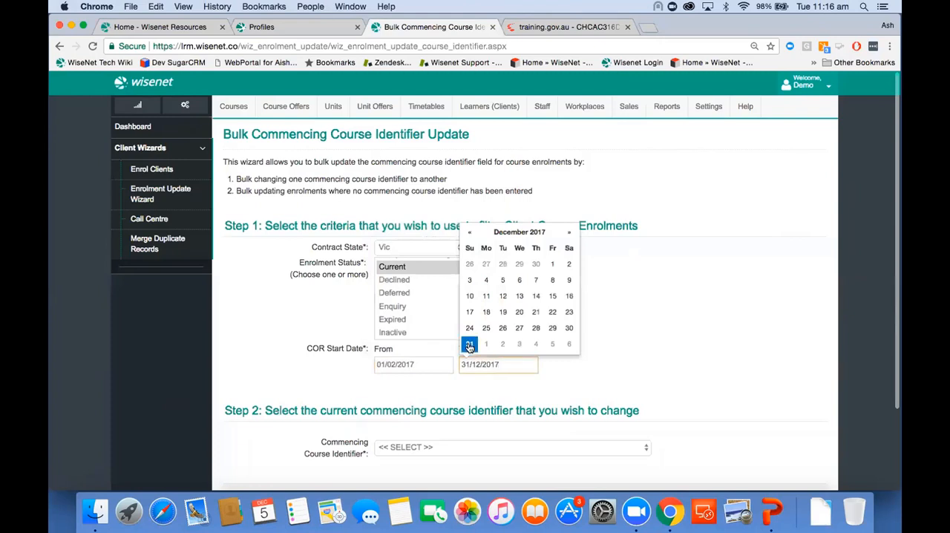
click(345, 364)
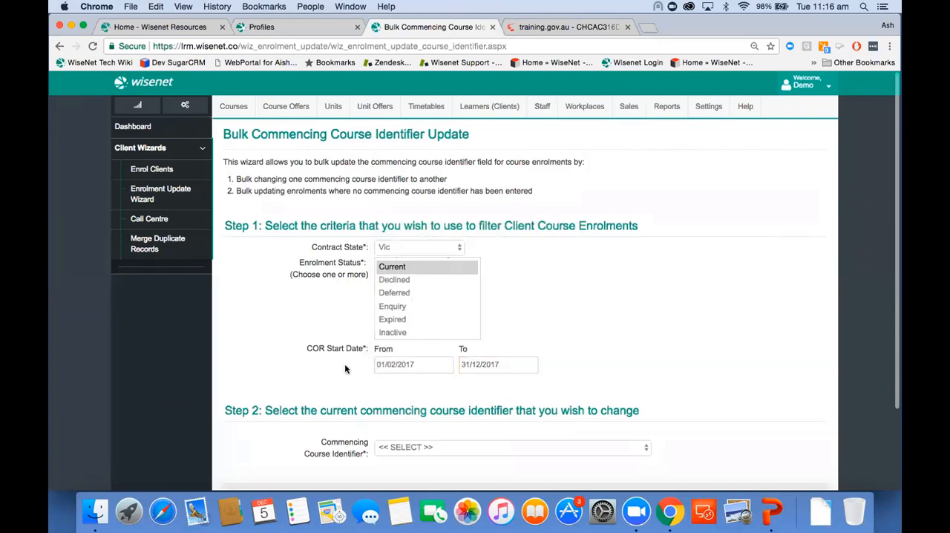
Filter the enrolments by current commencing course identifier "3 | Commencing enrolment in the qualification or course" and apply the criteria.
scroll(345, 364, down, 3)
click(399, 348)
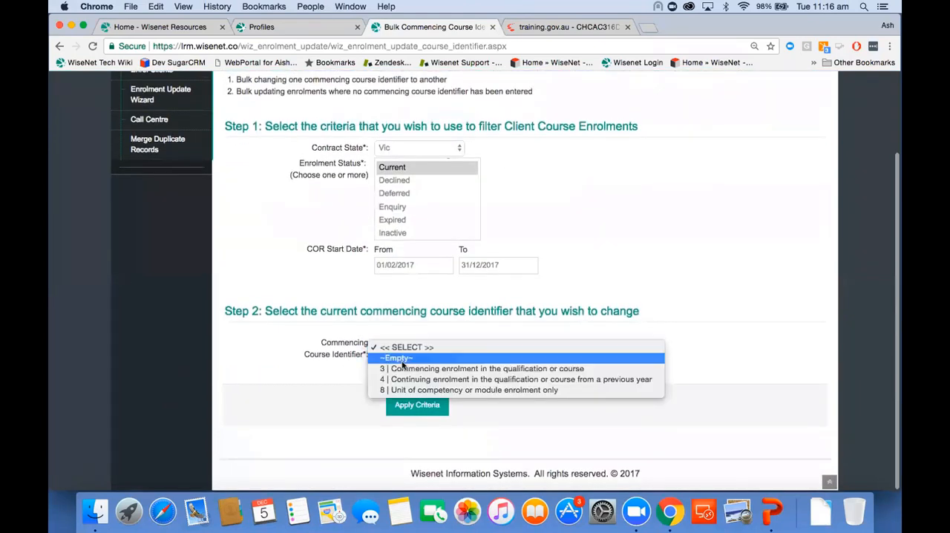
click(407, 369)
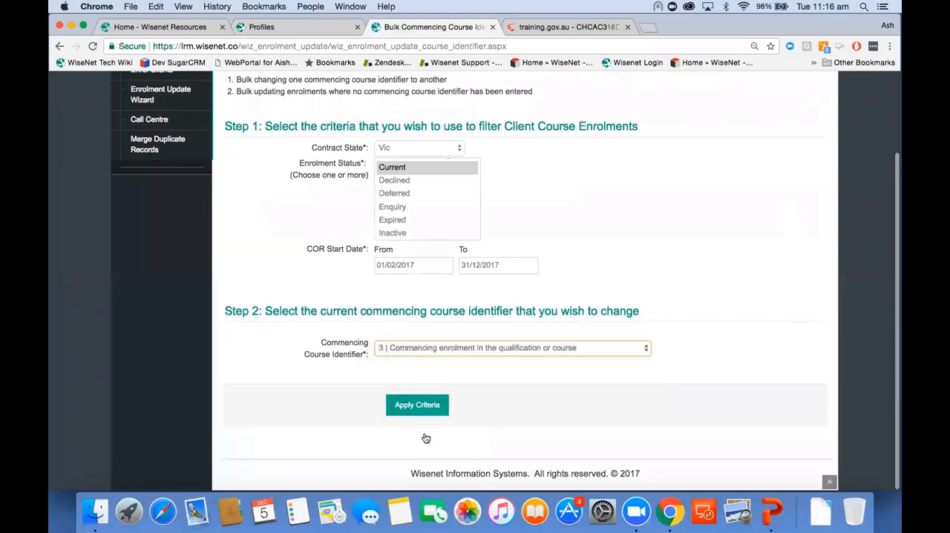
click(417, 405)
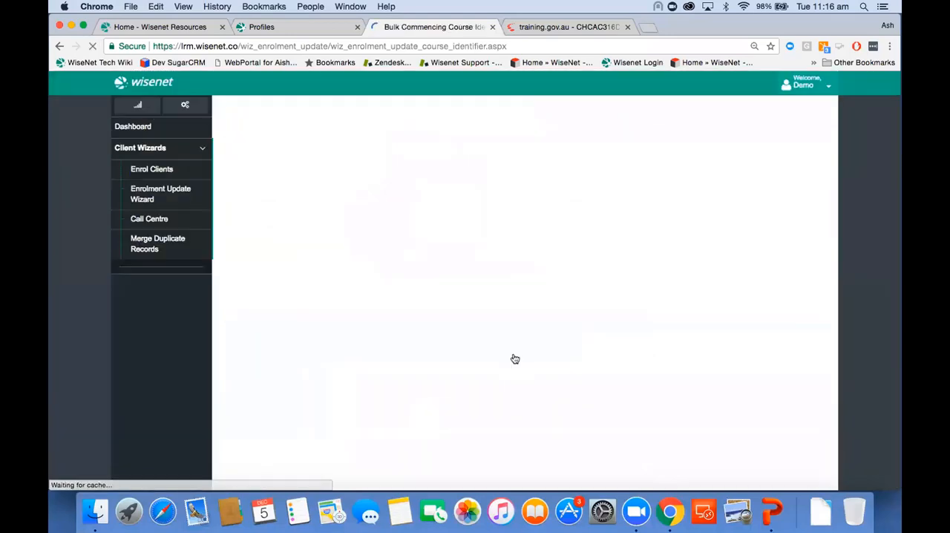
Choose Bulk Update Selected Enrolments for course offers 201714InF and 17VSLVICADACC.
scroll(513, 359, down, 4)
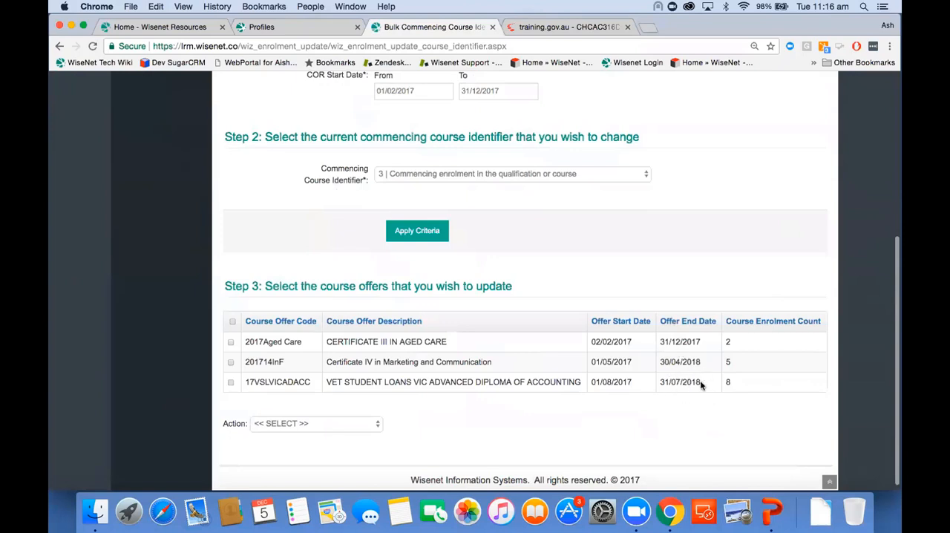
click(230, 362)
click(231, 382)
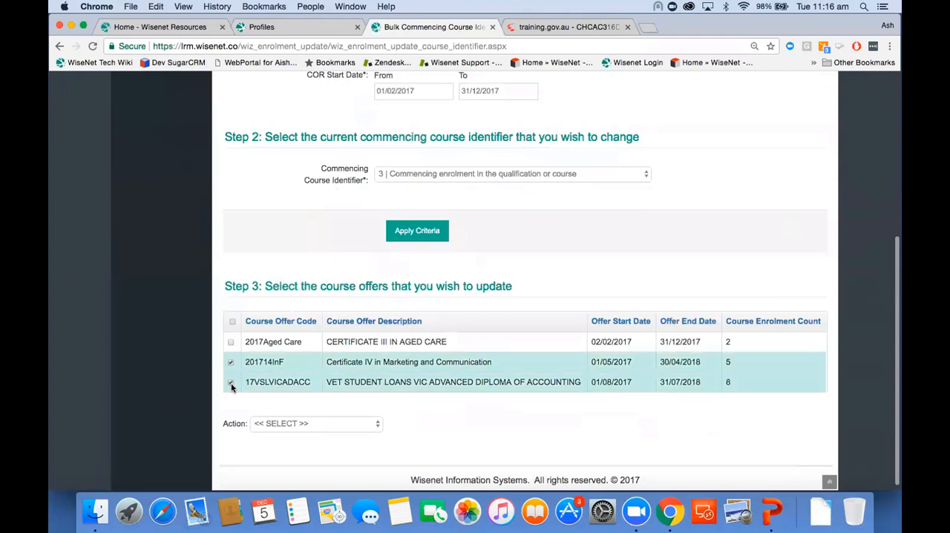
scroll(371, 441, down, 1)
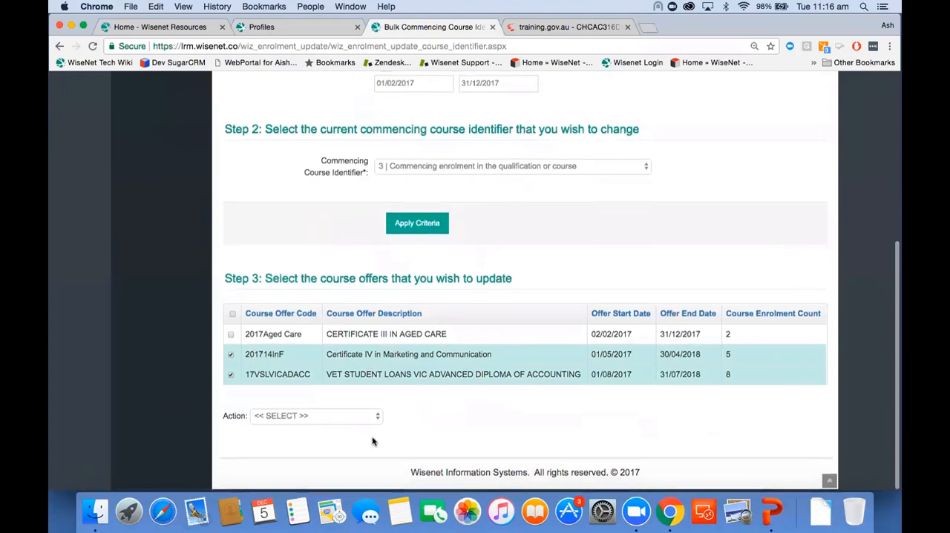
click(313, 417)
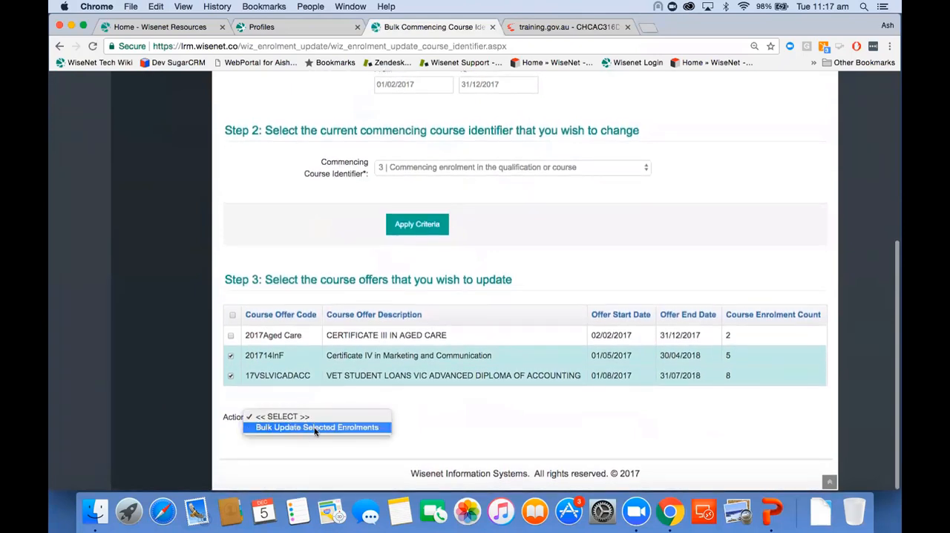
click(315, 429)
Update the selected enrolments' Commencing Course Identifier to "4 | Continuing enrolment in the qualification or course from a previous year".
scroll(430, 436, down, 4)
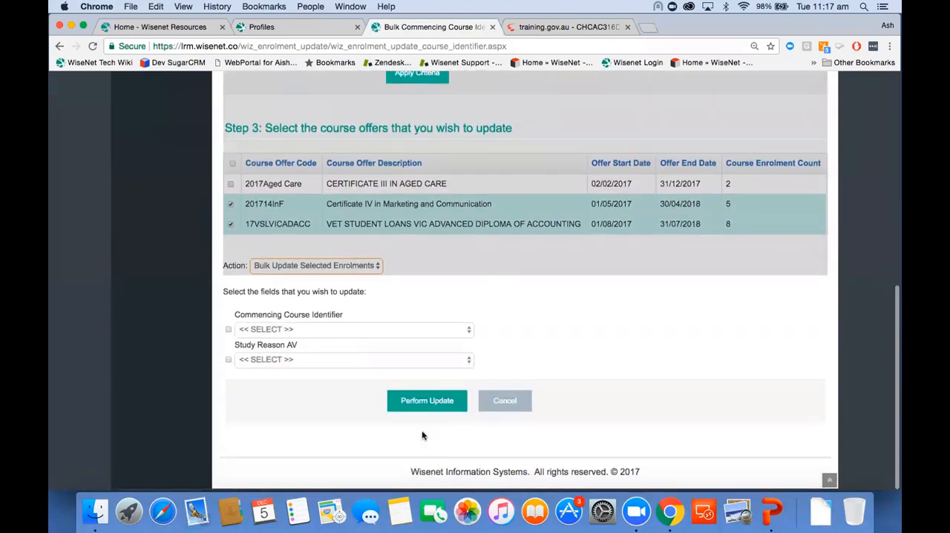
click(228, 330)
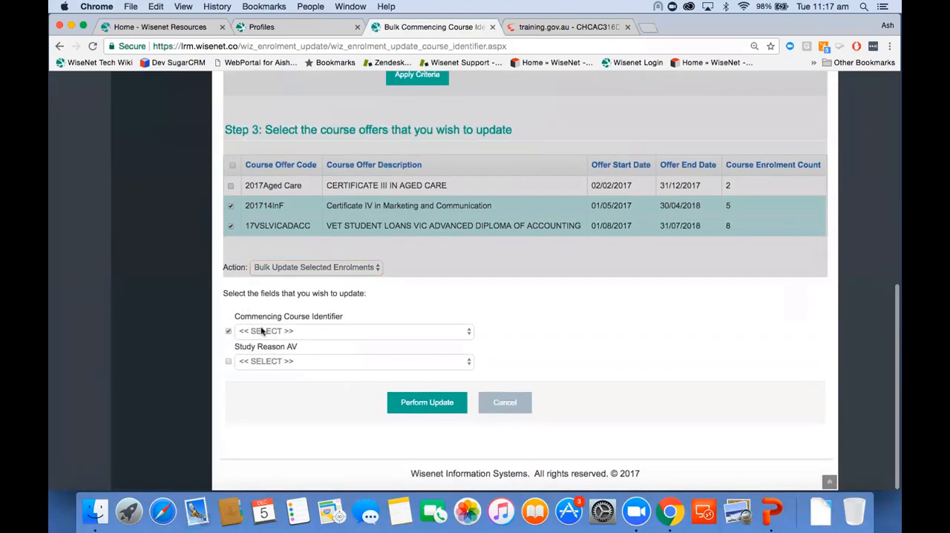
click(261, 331)
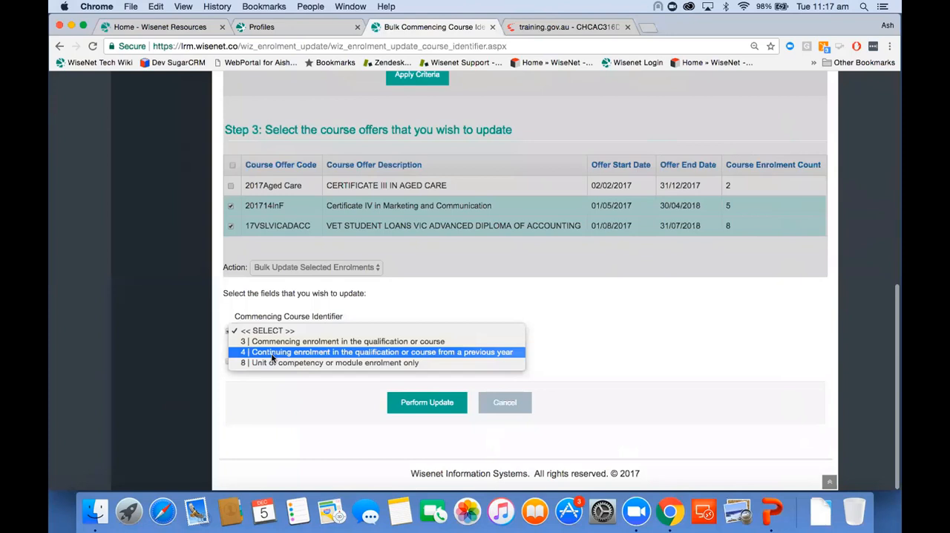
click(273, 354)
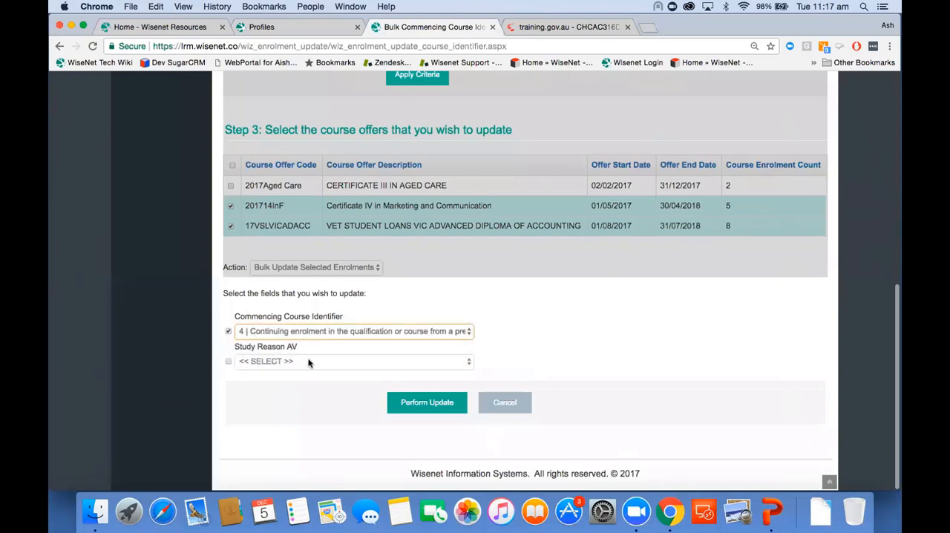
click(427, 406)
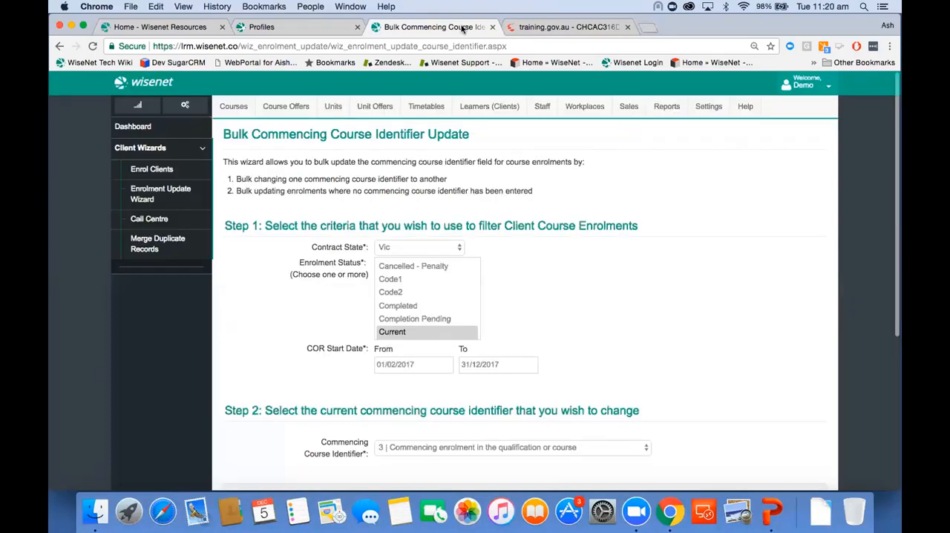
Open the unit enrolments of a learner enrolled in course offer 17VSLVICADACC from the list of all clients.
click(495, 107)
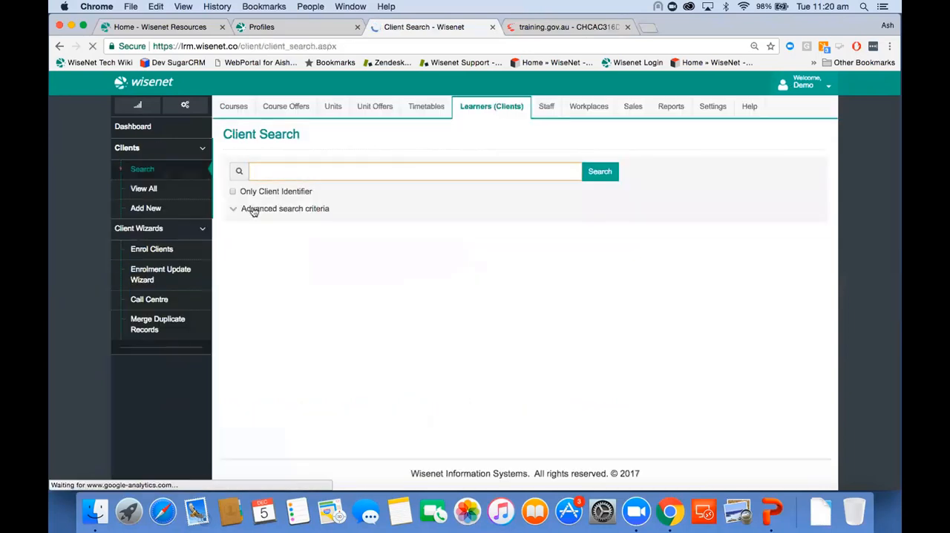
click(187, 198)
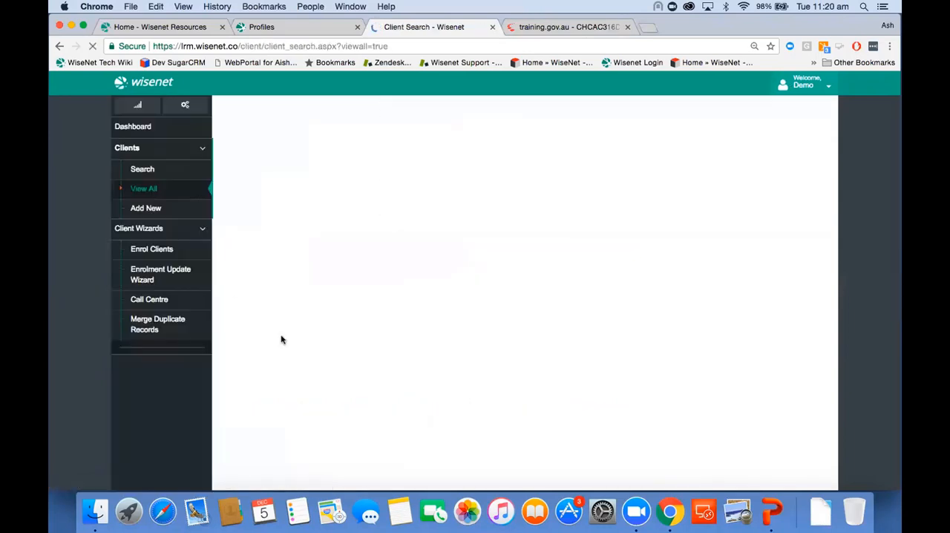
click(272, 349)
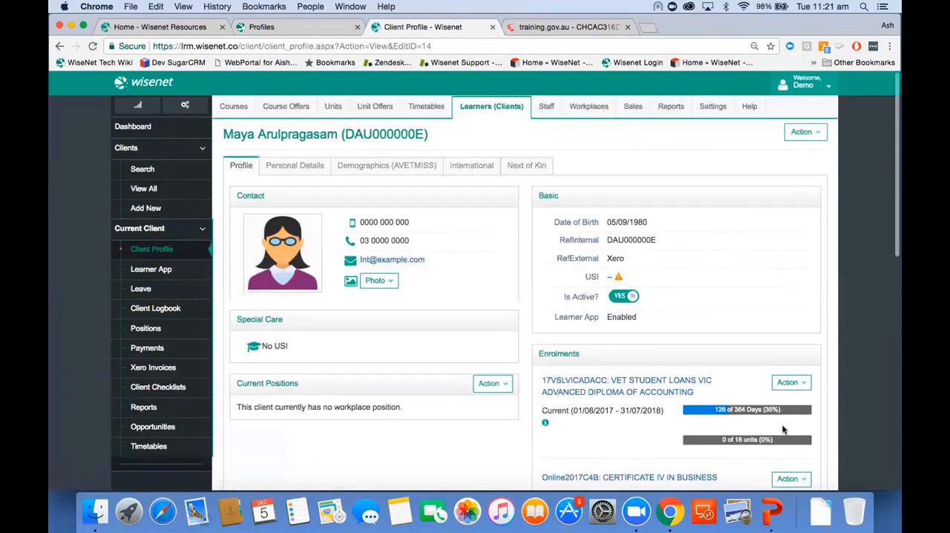
click(791, 383)
click(765, 465)
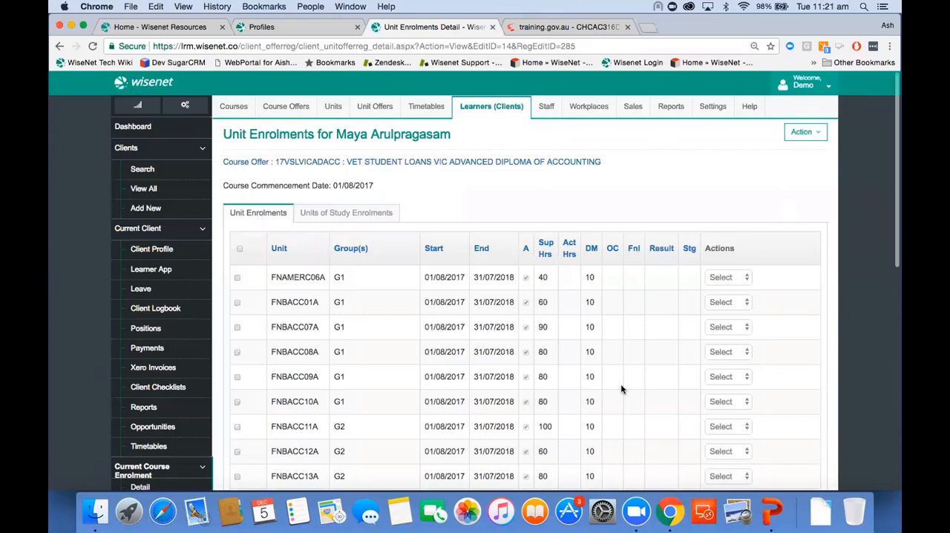
Choose Bulk Update Unit Enrolments for all of the learner's units in the course offer.
scroll(303, 244, down, 5)
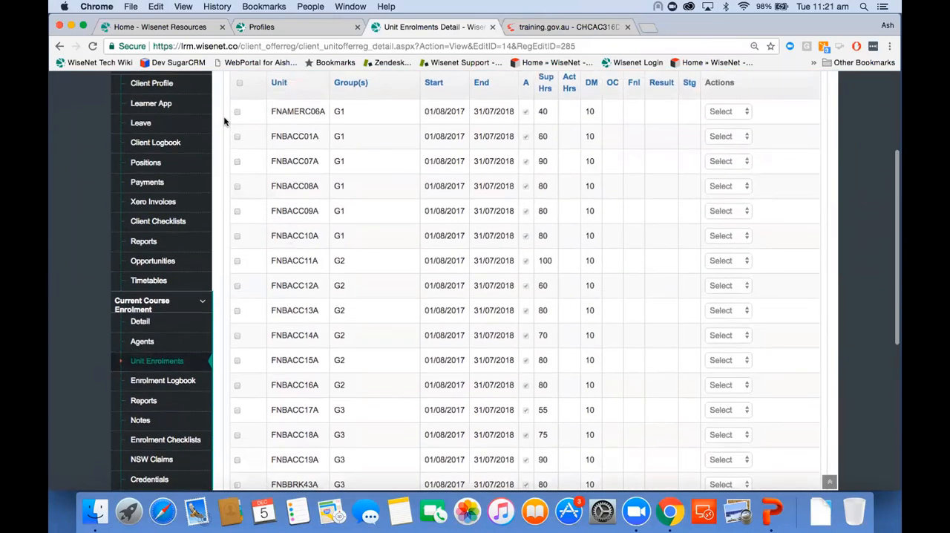
click(240, 84)
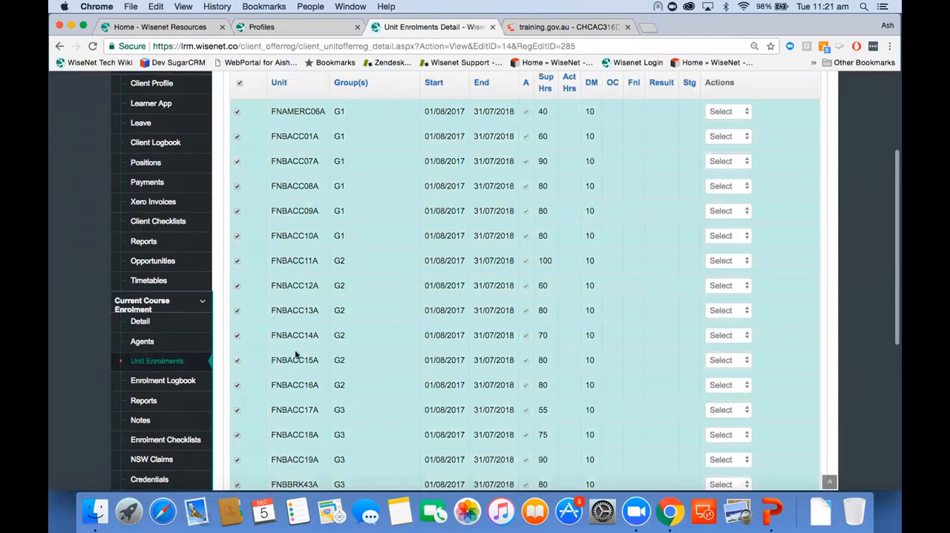
scroll(295, 341, down, 9)
click(300, 279)
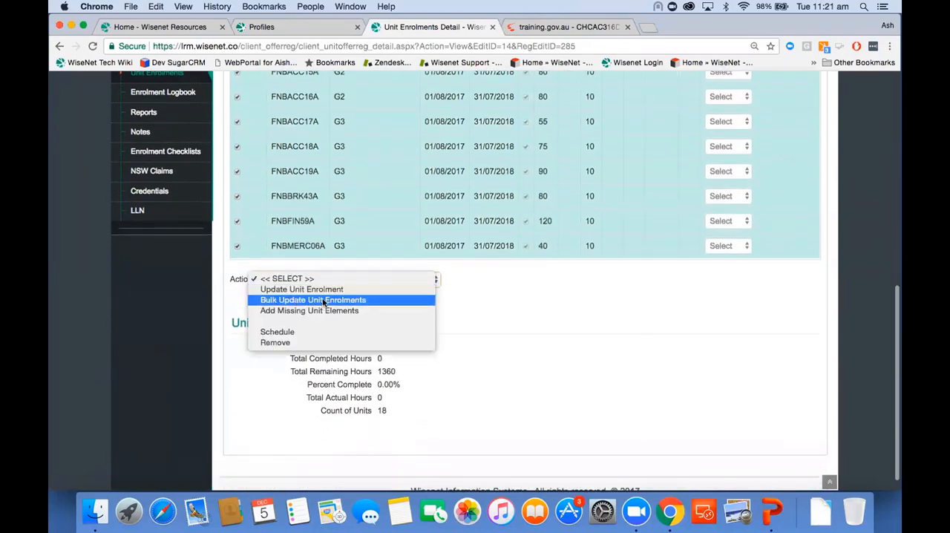
click(323, 300)
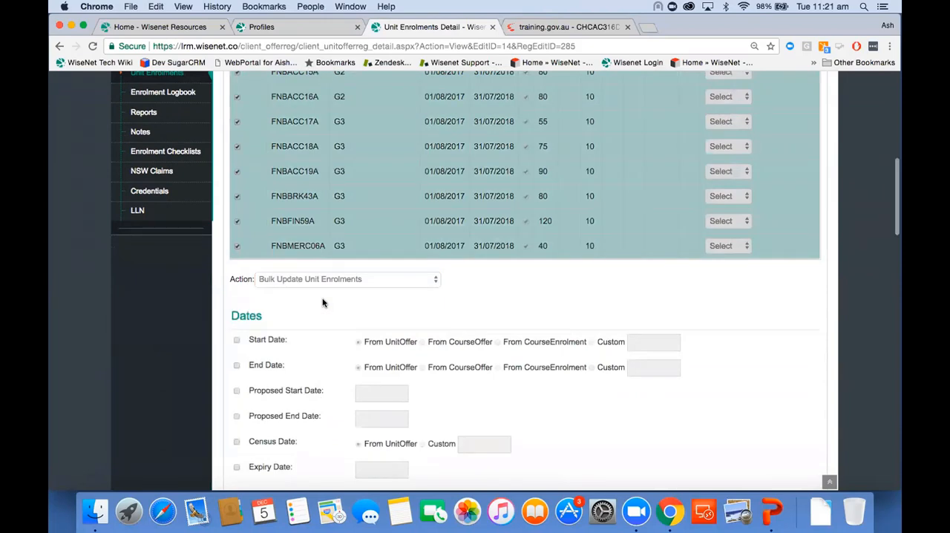
Set the Outcome (AV) of the selected unit enrolments to "70 | Continuing enrolment" and run the update.
scroll(319, 344, down, 5)
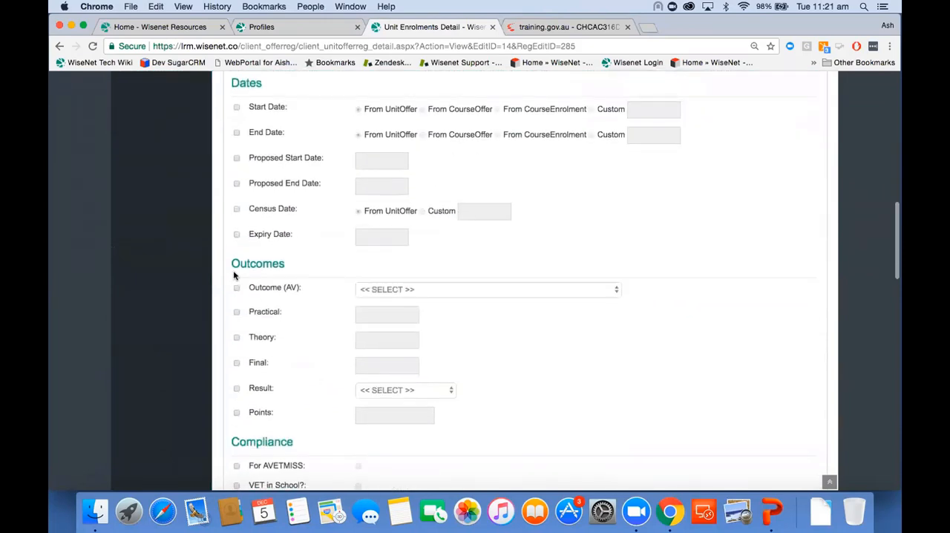
click(236, 290)
click(408, 290)
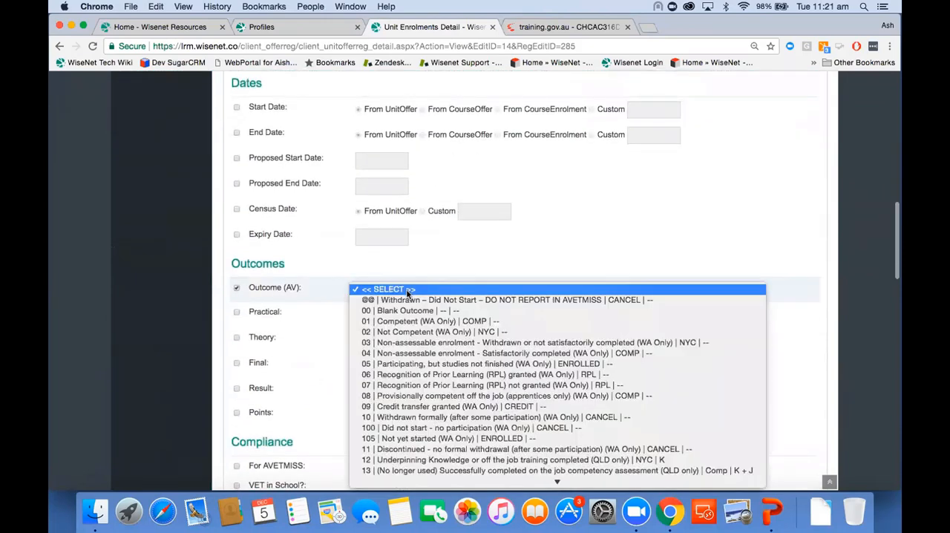
scroll(407, 369, down, 10)
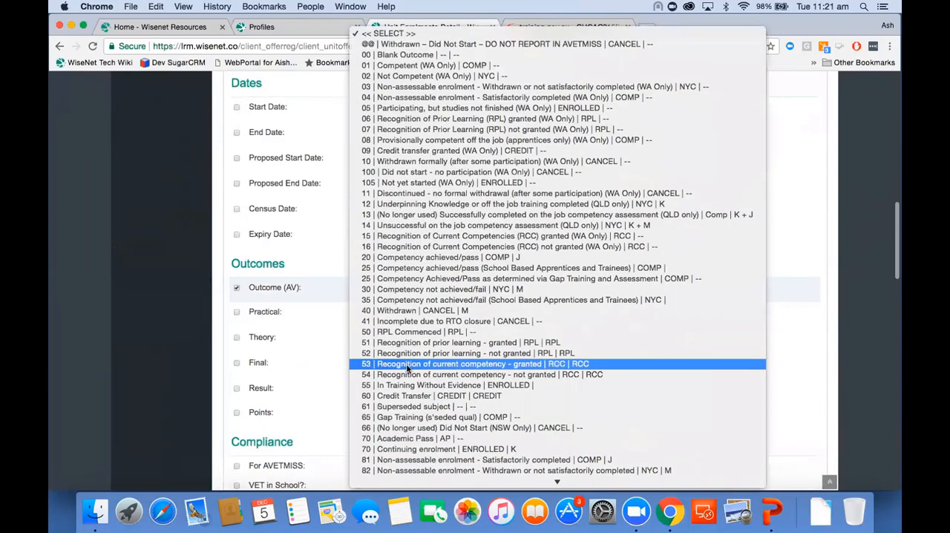
click(421, 449)
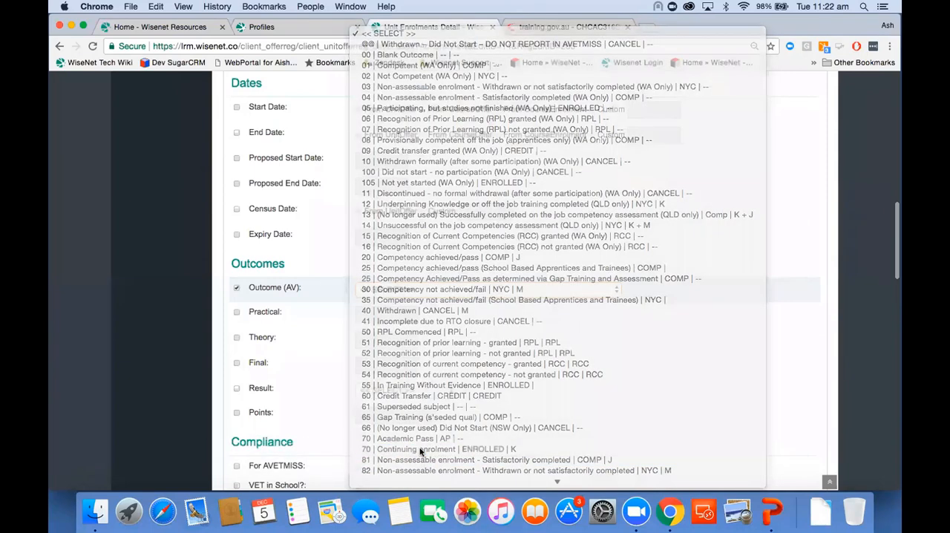
scroll(460, 416, down, 15)
click(443, 237)
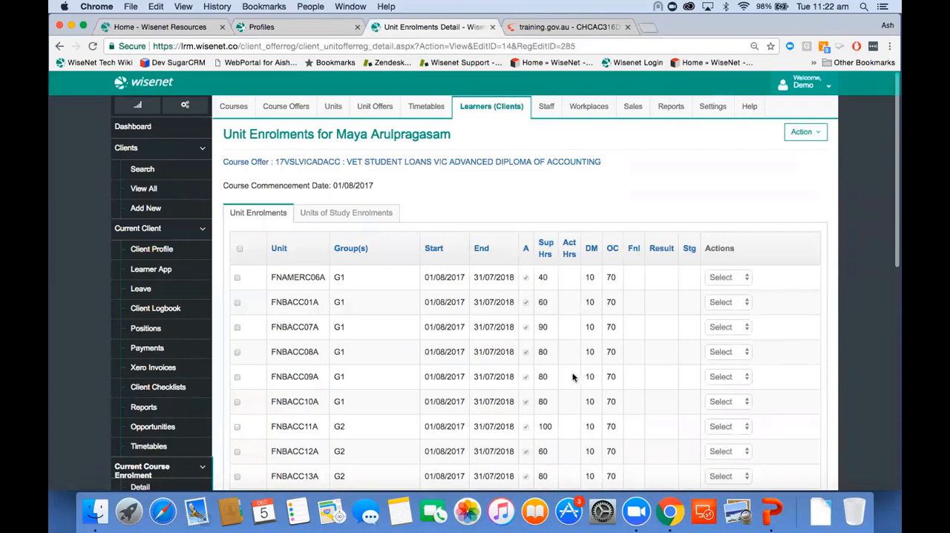
Select the unit enrolments FNBACC10A, FNBACC11A and FNBACC12A.
scroll(572, 377, down, 4)
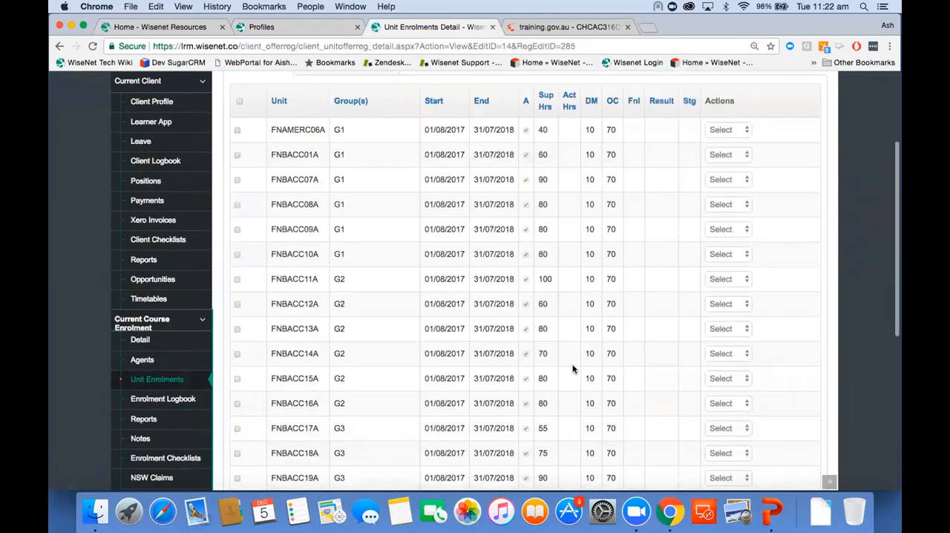
click(237, 250)
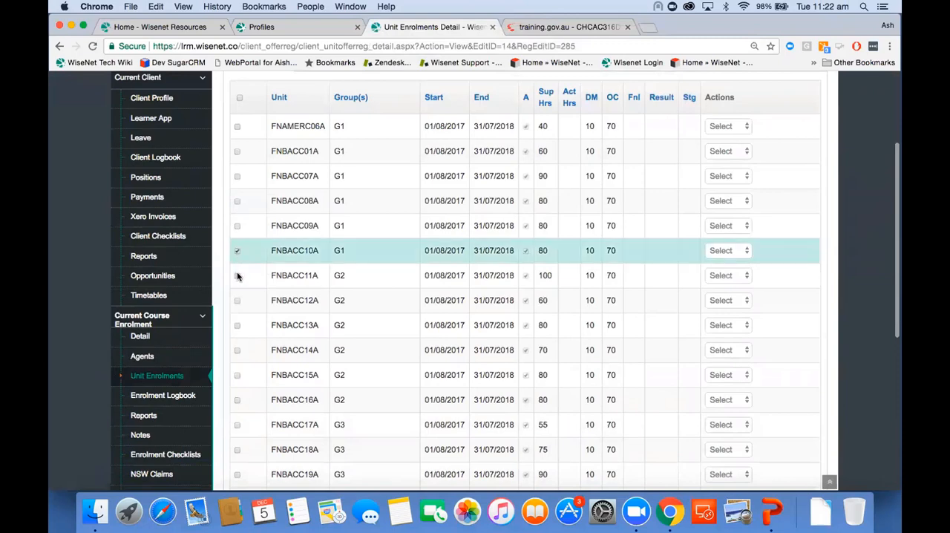
click(237, 275)
click(237, 300)
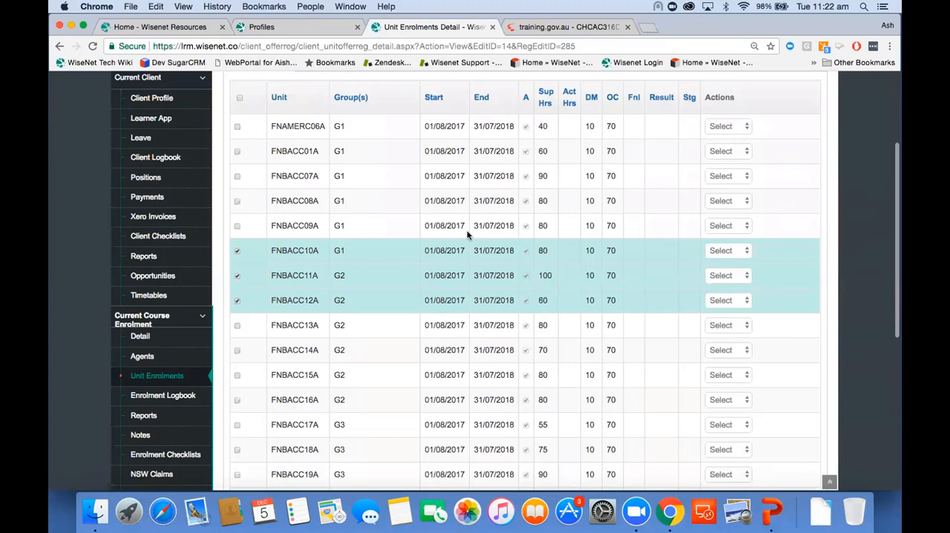
View the enrolments of unit offer FNAMERC06A through the unit offers of course offer 17VSLVICADACC.
scroll(382, 235, up, 3)
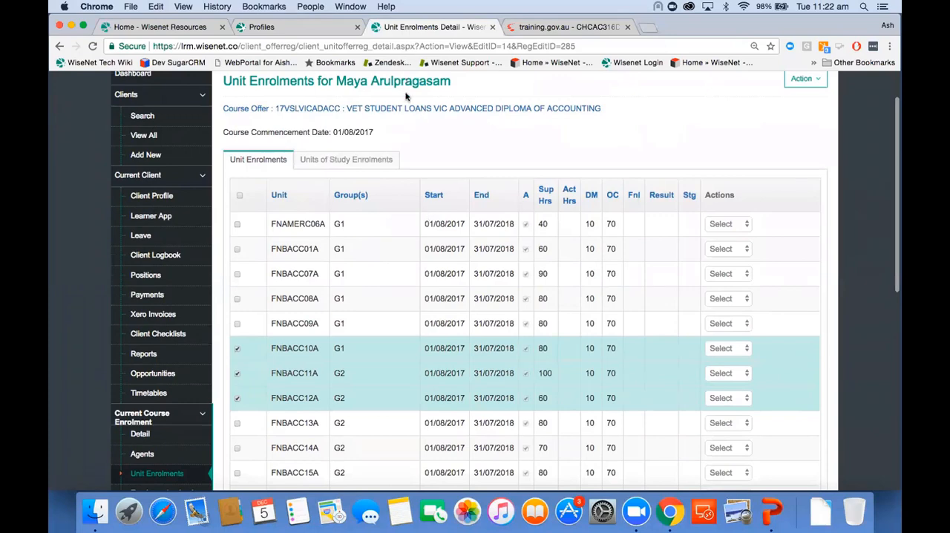
click(407, 109)
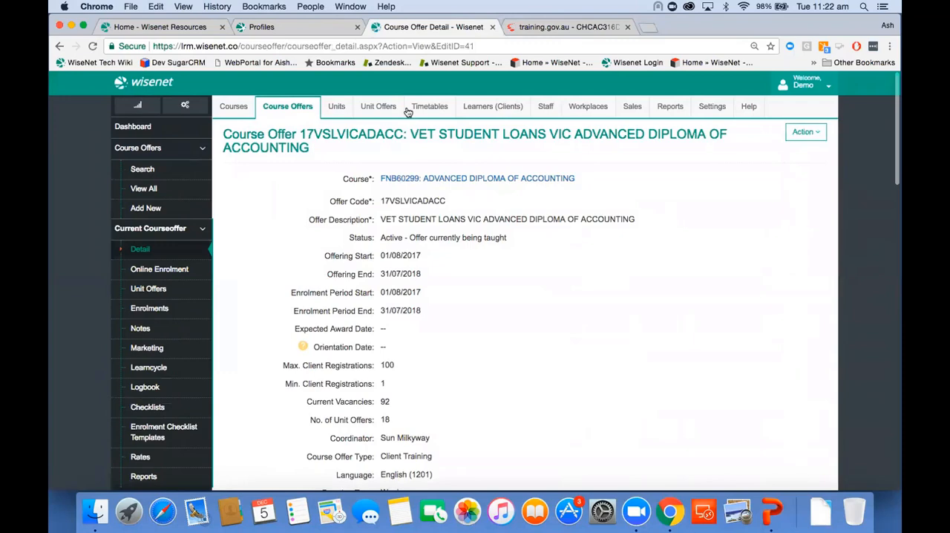
click(166, 290)
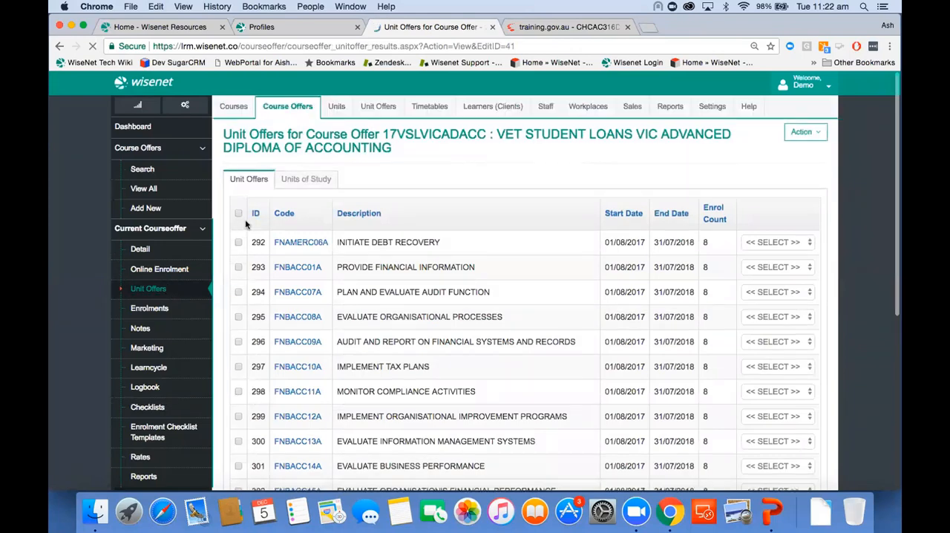
click(766, 243)
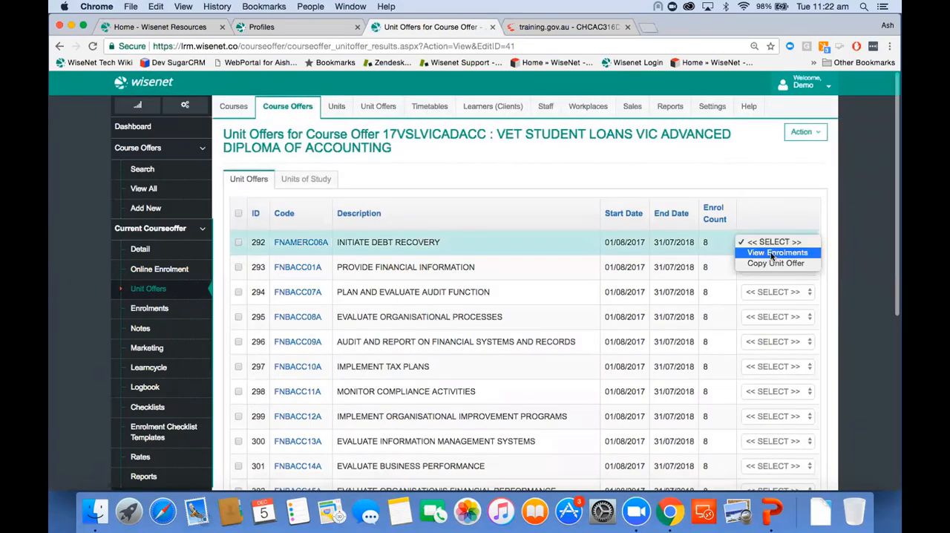
click(772, 253)
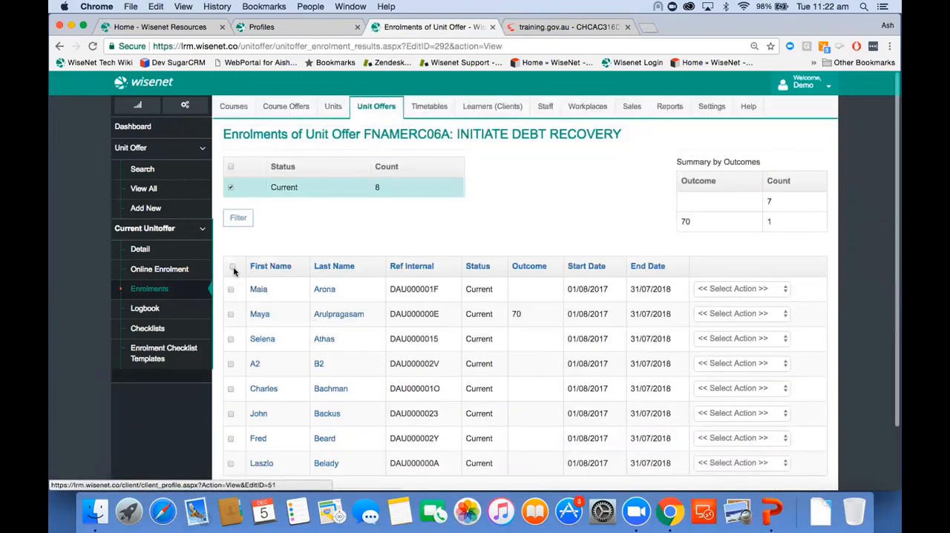
Open the Gradebook Unit Update for all current enrolments of unit offer FNAMERC06A and review each learner's date, result and outcome fields.
click(232, 266)
scroll(261, 388, down, 3)
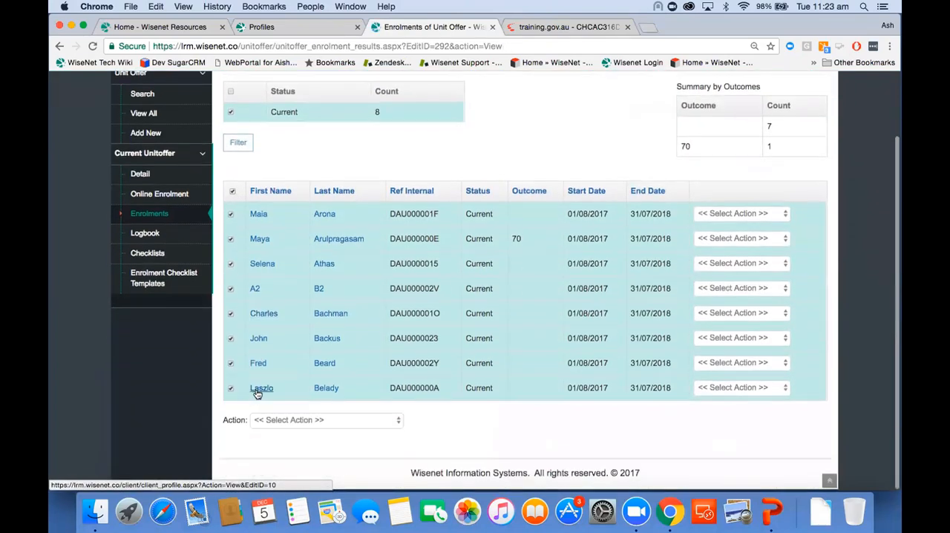
click(297, 421)
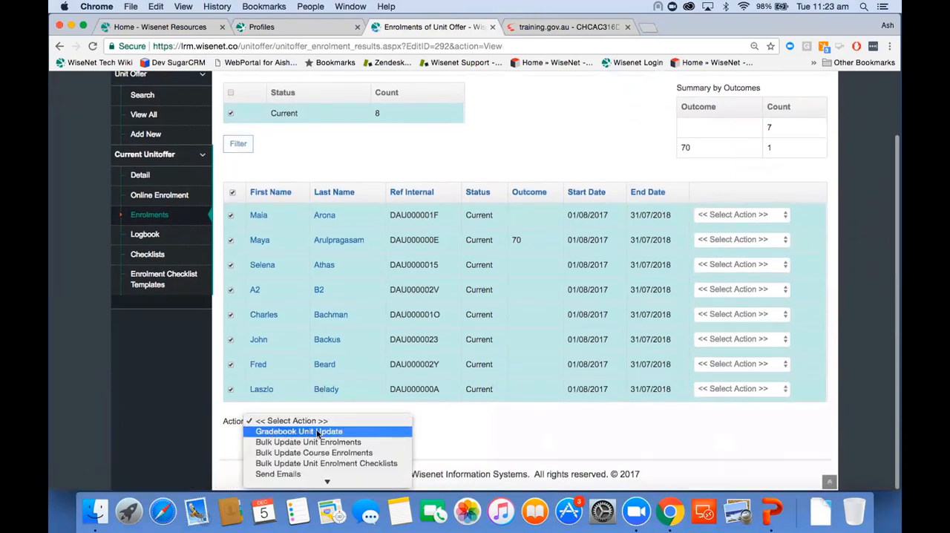
click(318, 431)
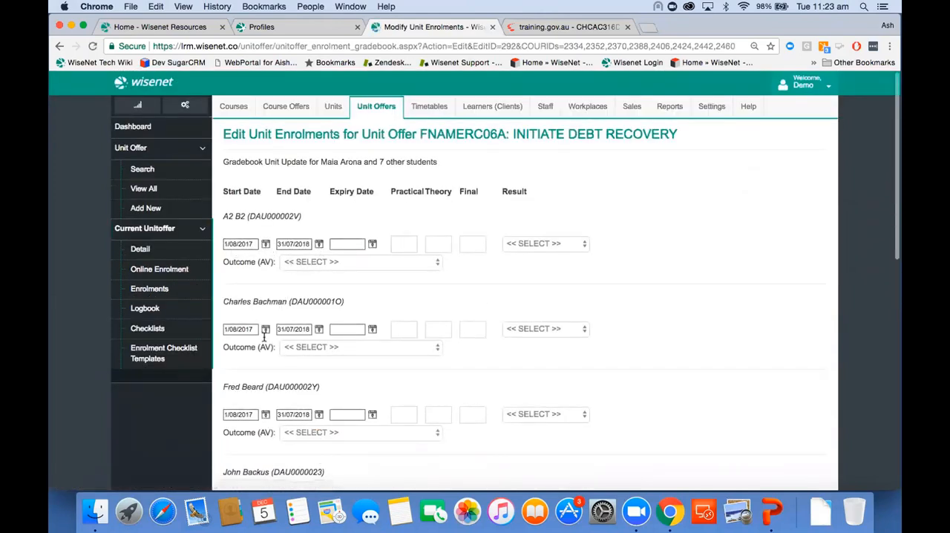
scroll(263, 337, down, 2)
scroll(303, 427, down, 4)
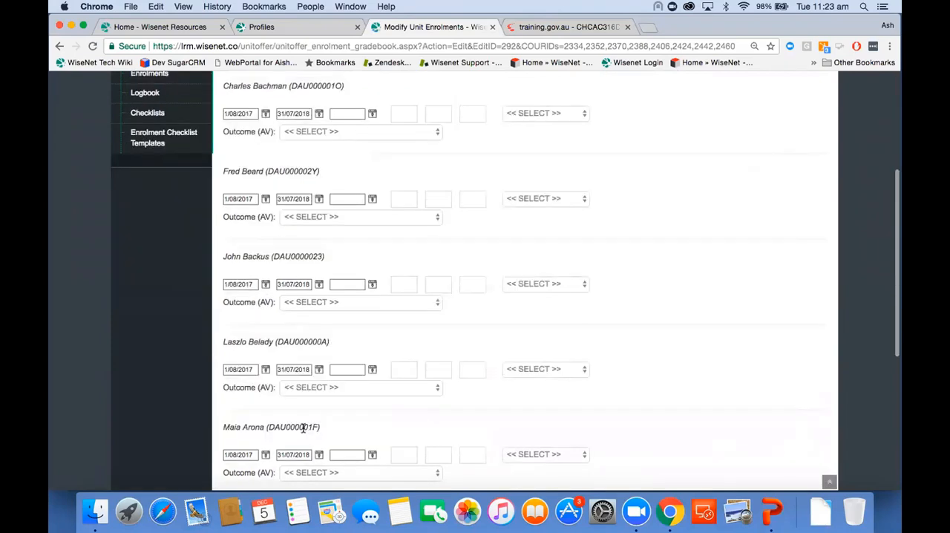
scroll(303, 427, up, 6)
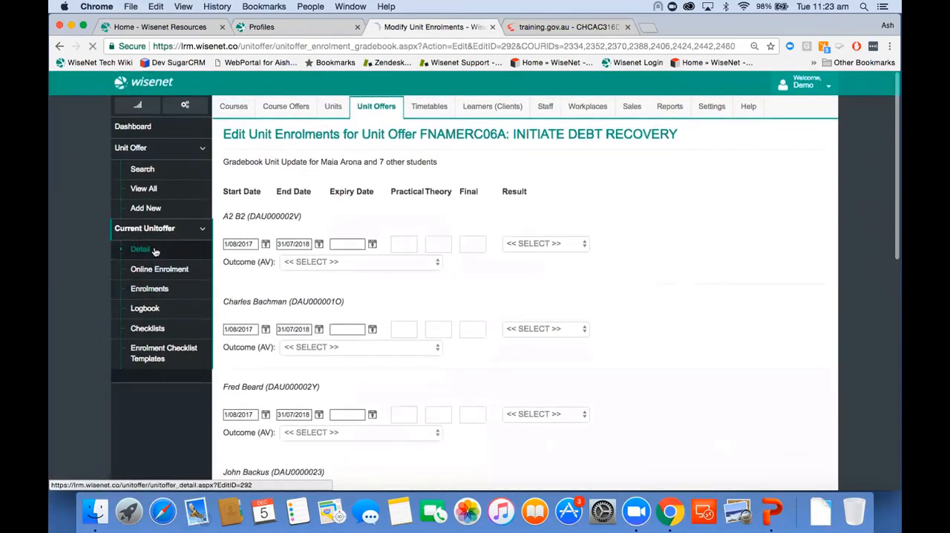
Go from the unit offer's details to its course offer 17VSLVICADACC and view that course offer's enrolments.
click(153, 251)
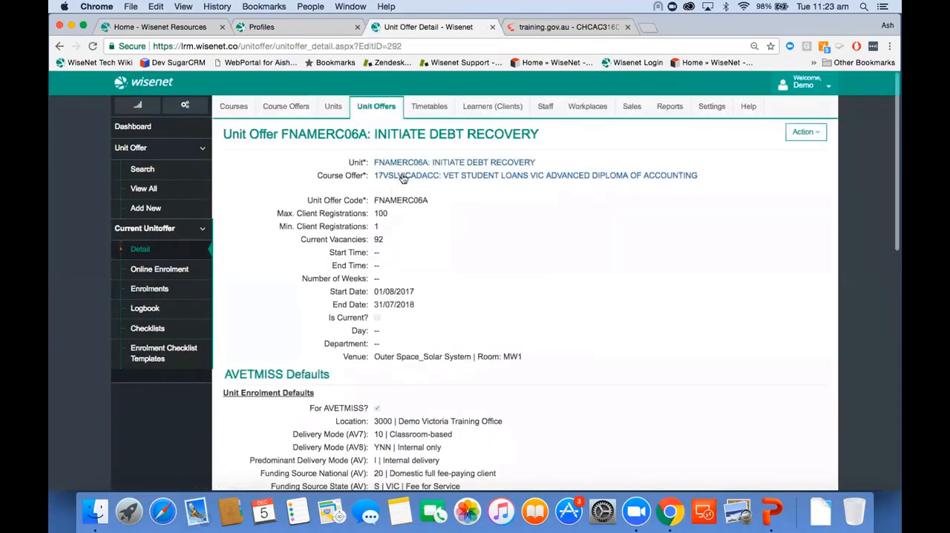
click(403, 178)
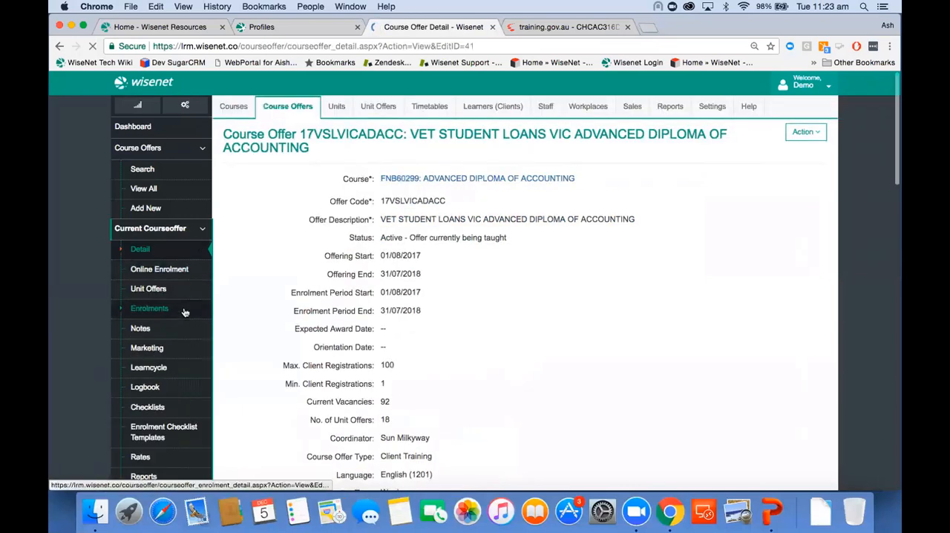
click(186, 310)
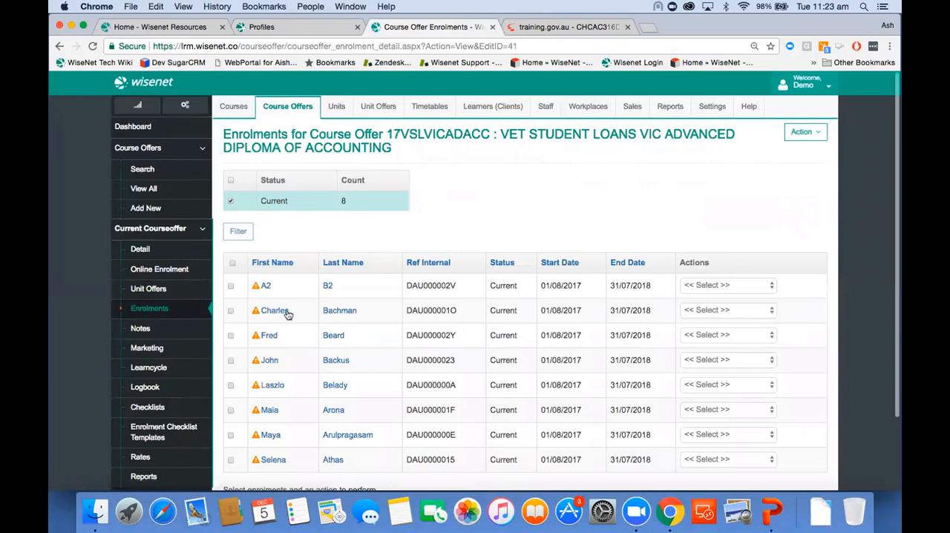
Open Bulk Update Unit Enrolments for all enrolments of the course offer, review its unit, date and outcome fields, and return to the offer's details.
scroll(301, 327, down, 3)
click(297, 422)
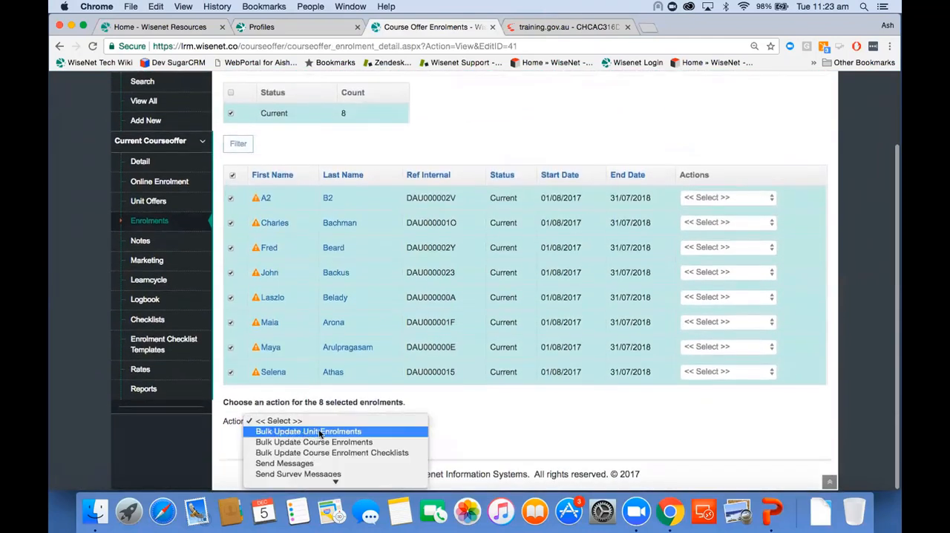
click(321, 431)
scroll(403, 456, down, 15)
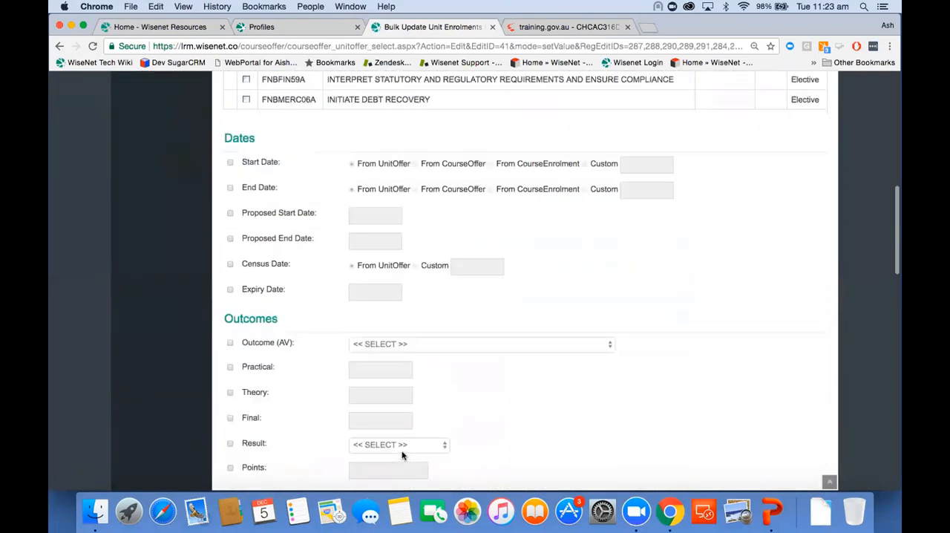
scroll(403, 456, up, 1)
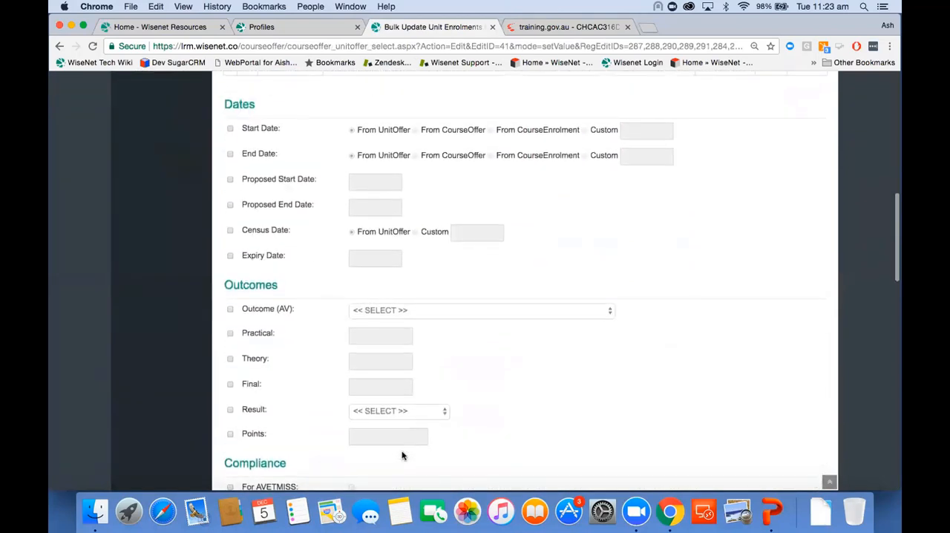
scroll(403, 456, down, 3)
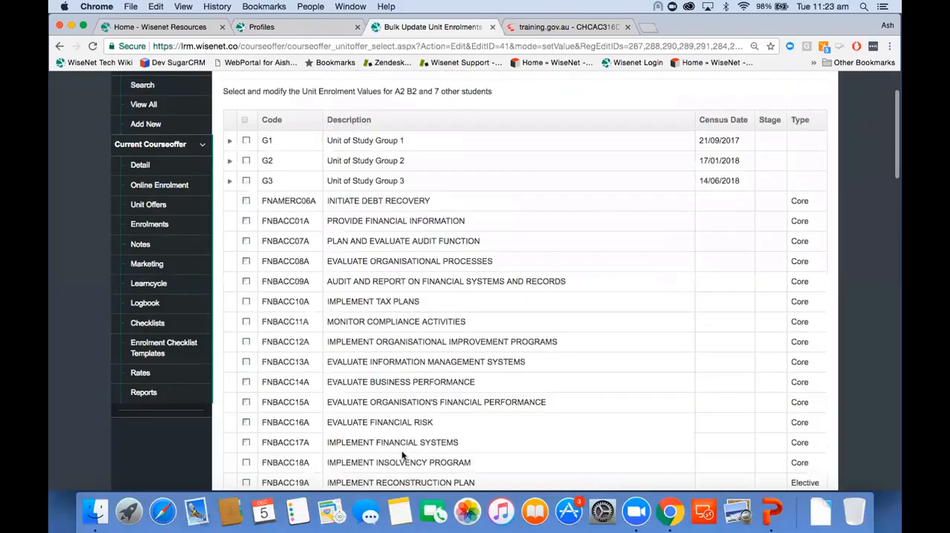
scroll(403, 455, up, 3)
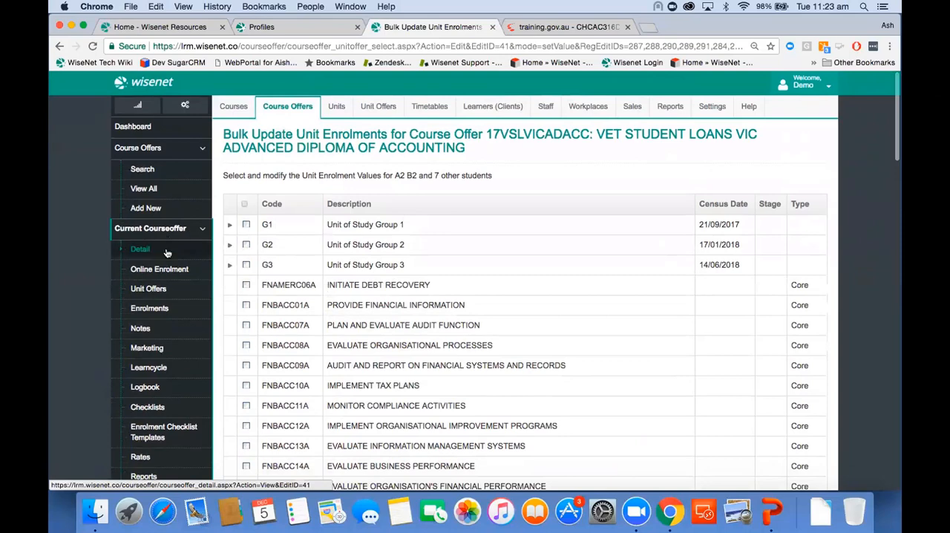
click(166, 253)
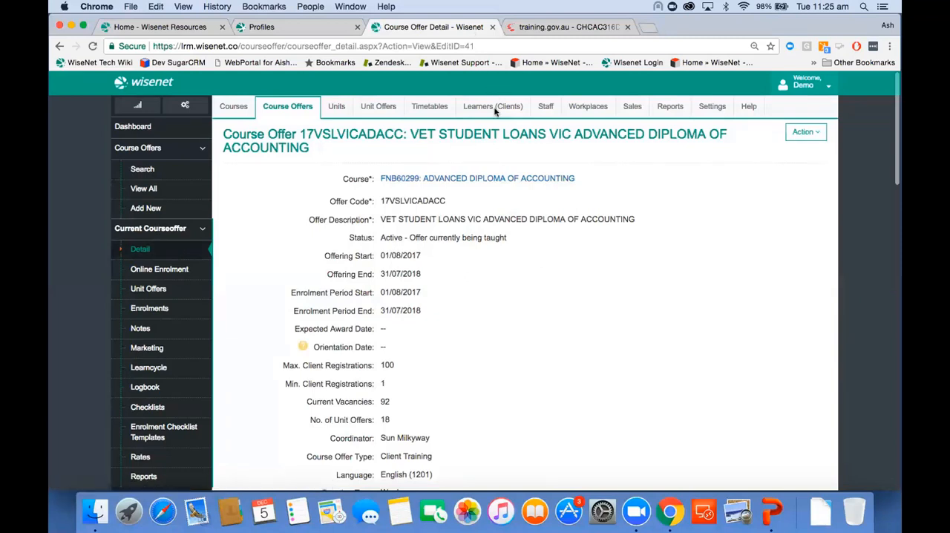
Open the fourth learner in the full client list and start editing their personal details.
click(495, 110)
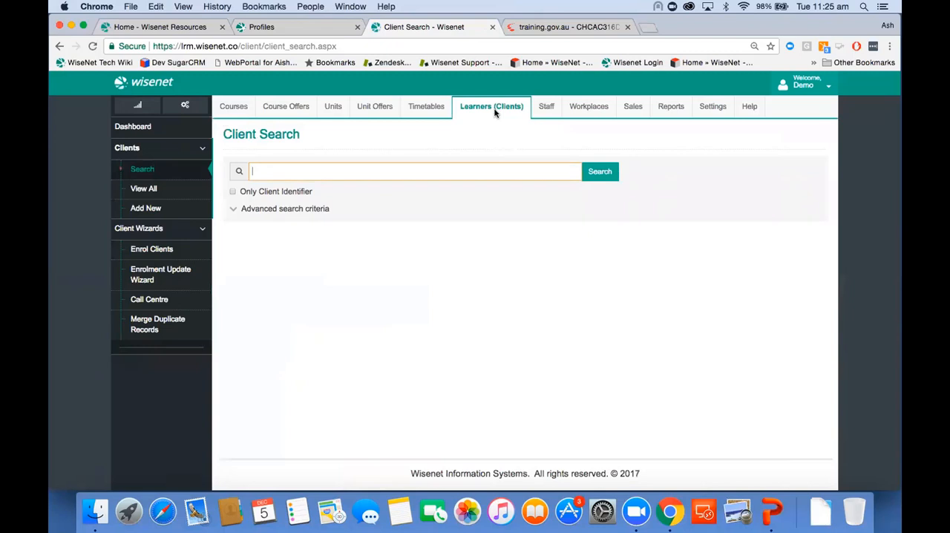
click(159, 191)
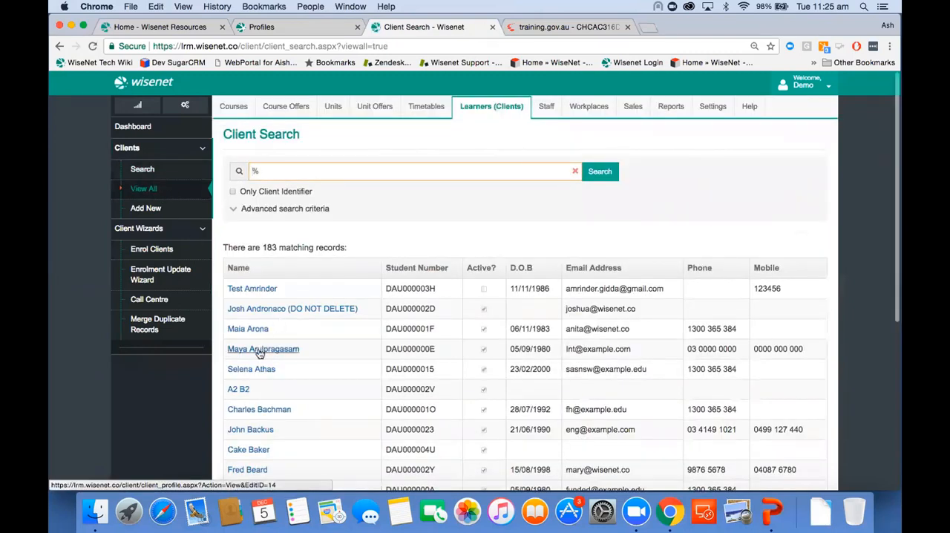
click(259, 349)
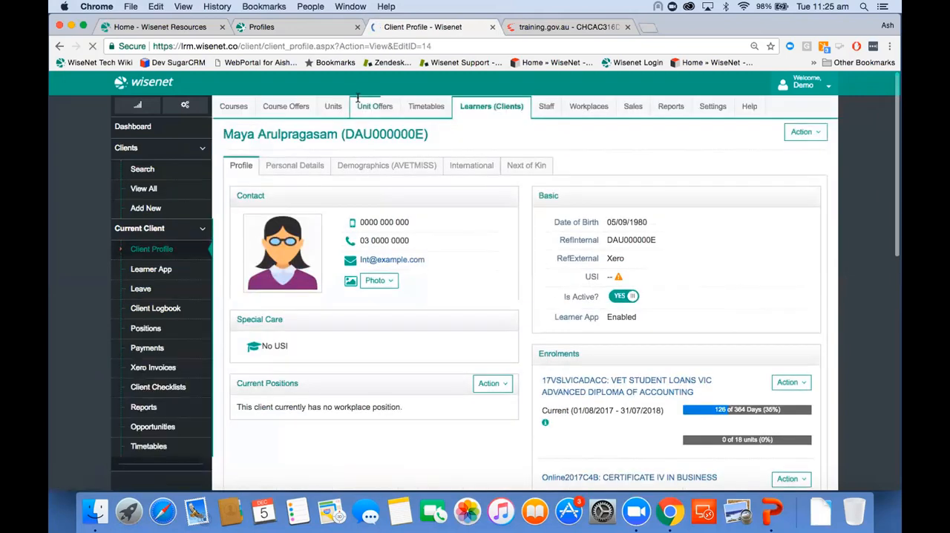
click(312, 166)
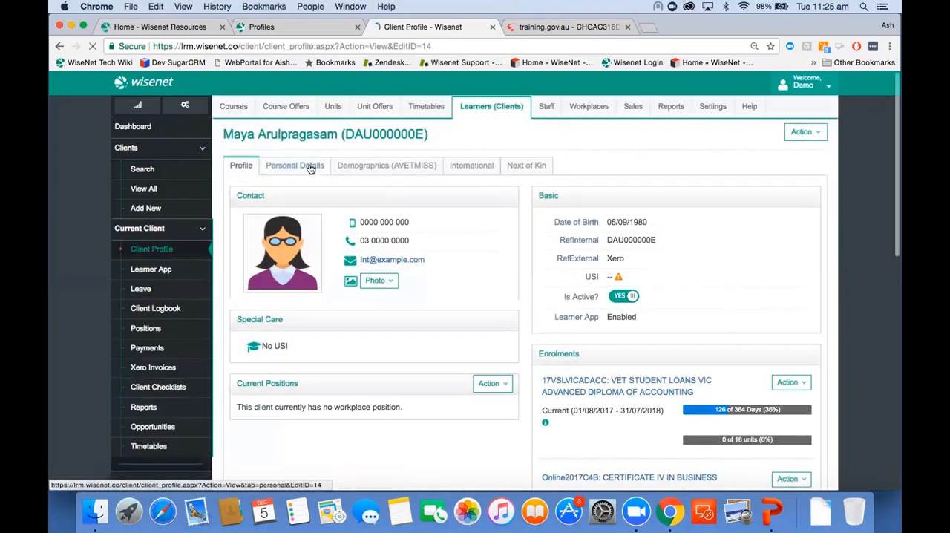
click(817, 139)
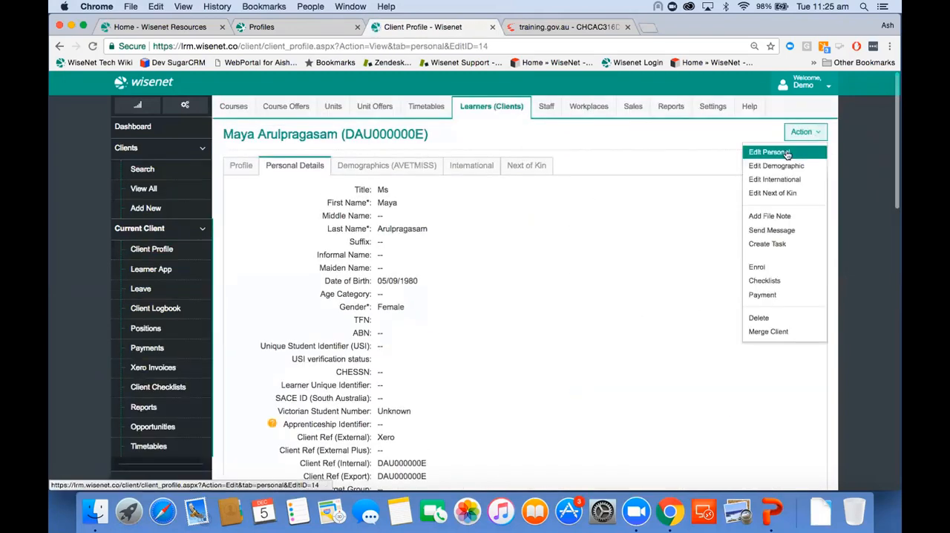
click(787, 153)
Replace the street in the learner's permanent address for AVETMISS with "Not Specified".
scroll(545, 393, down, 15)
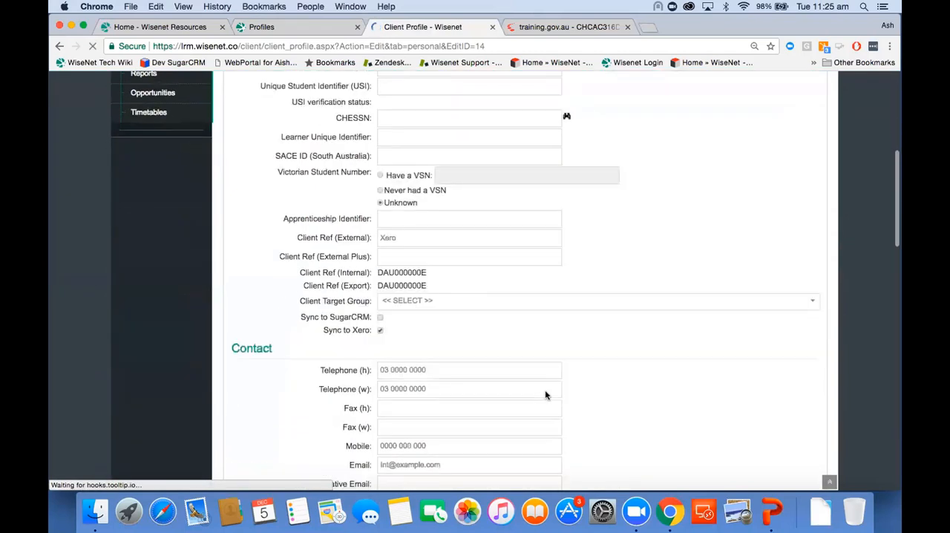
scroll(545, 395, down, 10)
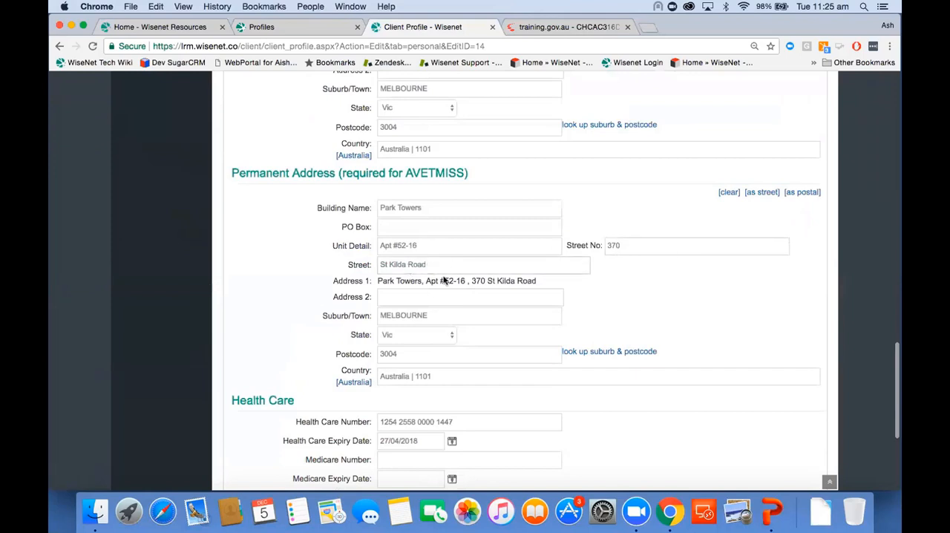
click(440, 317)
drag(437, 264, 364, 258)
text(Not Specified)
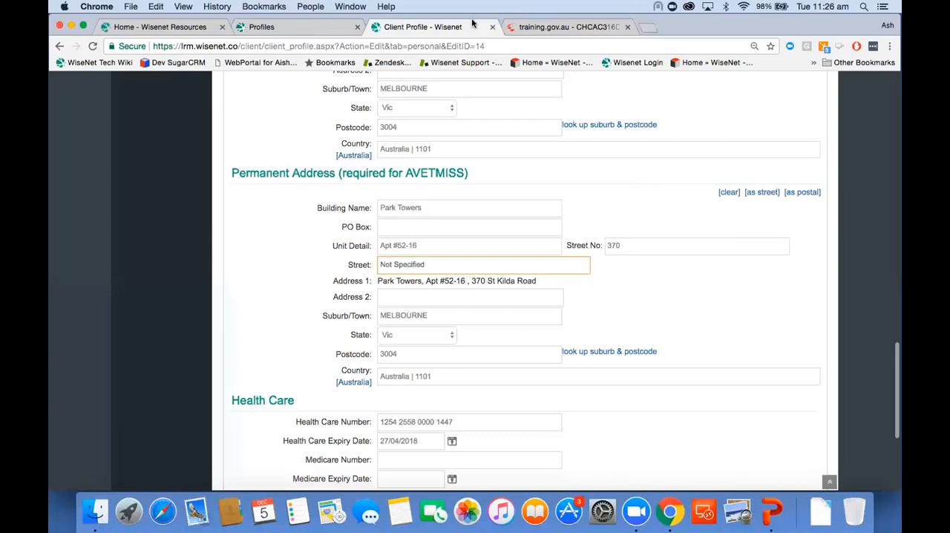
Switch to the Wisenet Resources site and open the "AVETMISS End of Year Data Check" notice.
click(650, 29)
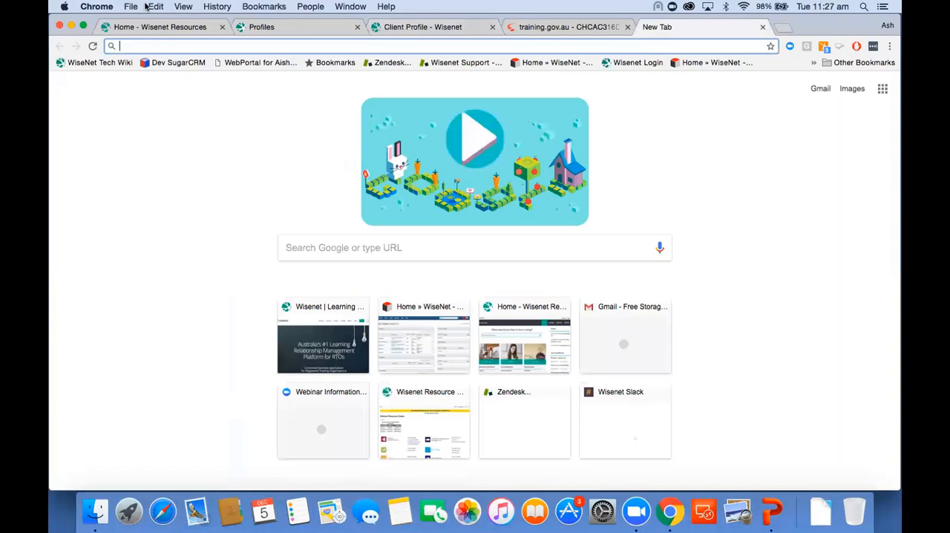
click(158, 29)
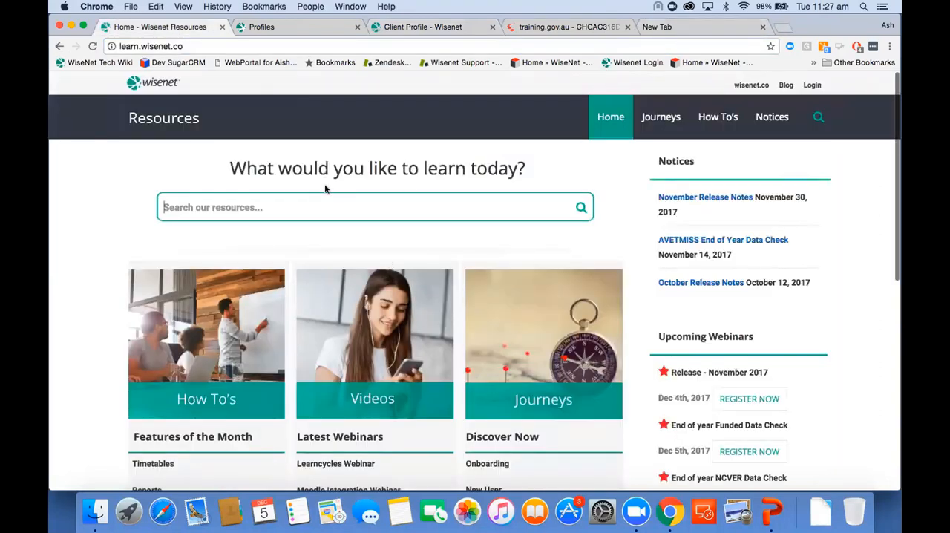
click(763, 28)
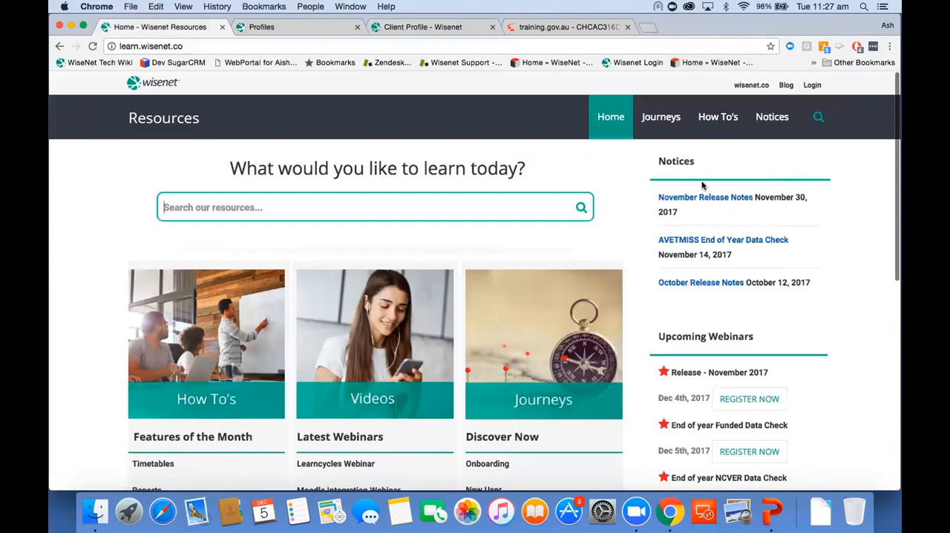
click(683, 242)
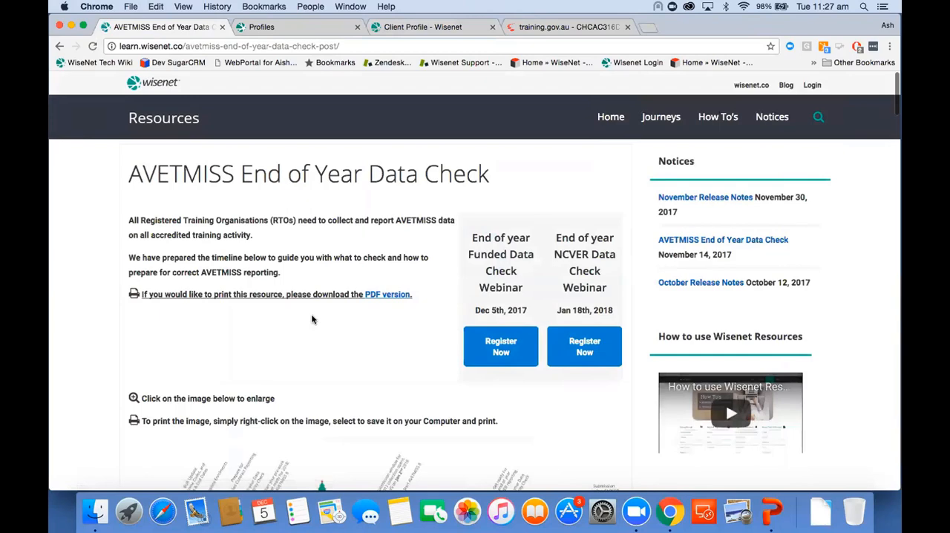
Examine the data check timeline, the instructions for course enrolments, outcome codes and completing enrolments, and the NAT file fields to check.
scroll(312, 320, down, 3)
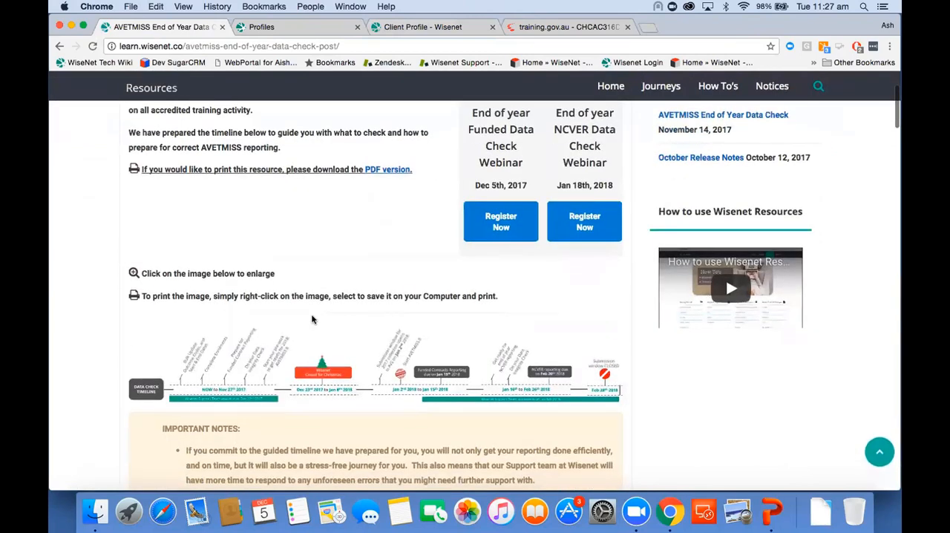
scroll(311, 319, down, 4)
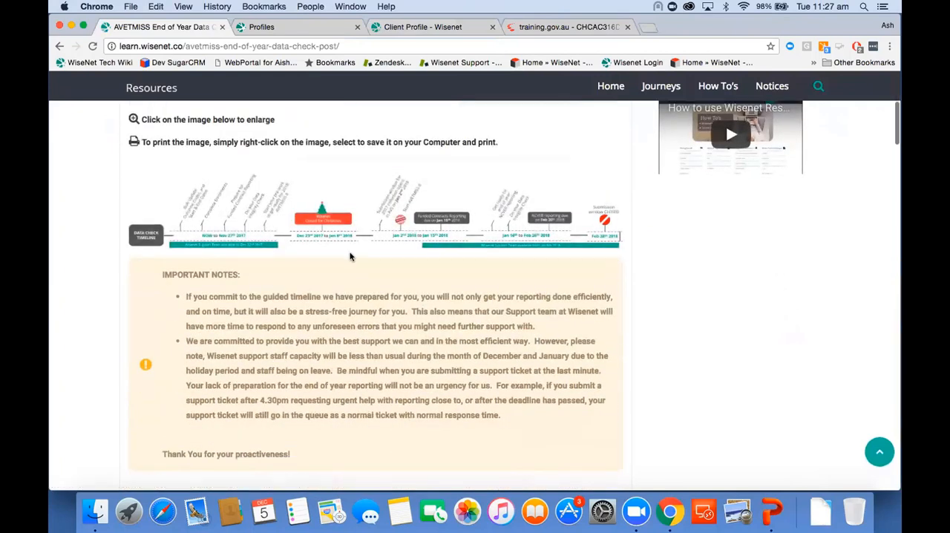
scroll(351, 256, down, 7)
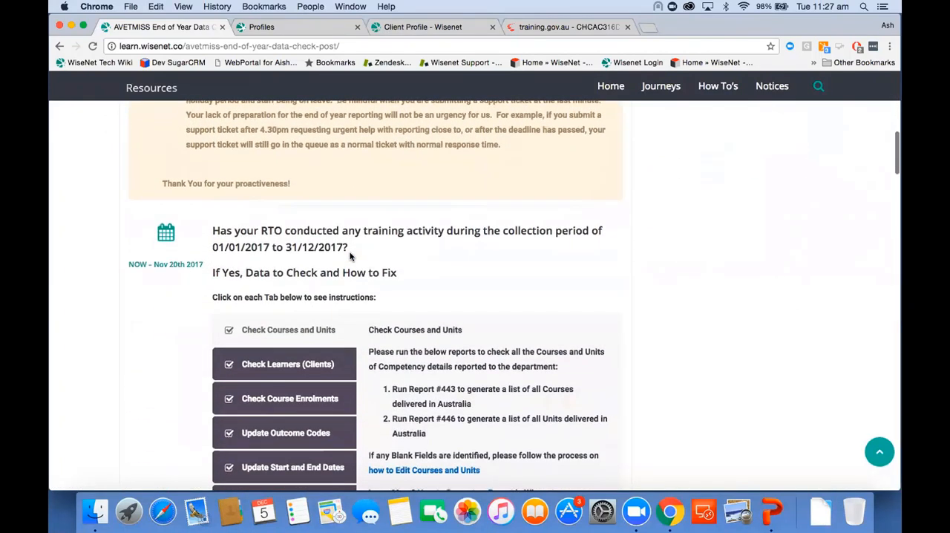
scroll(350, 256, down, 3)
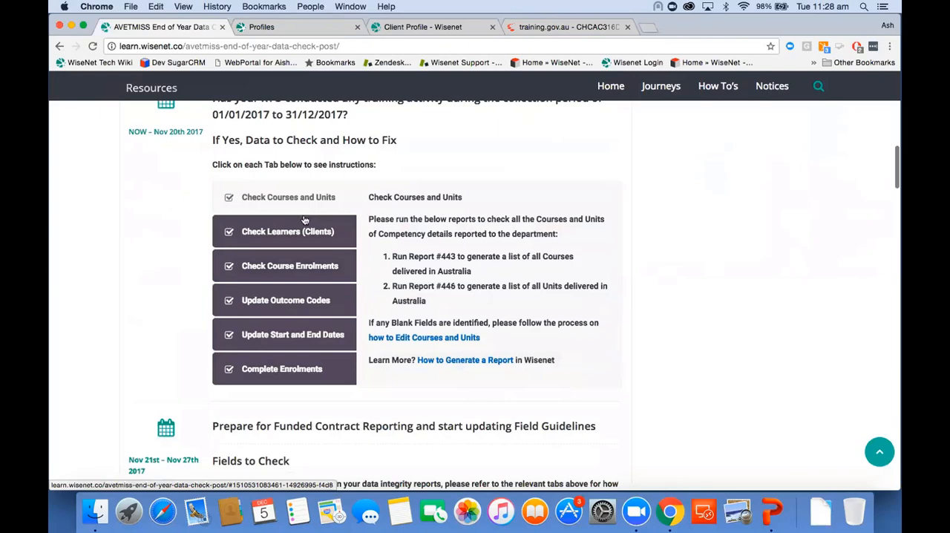
click(305, 267)
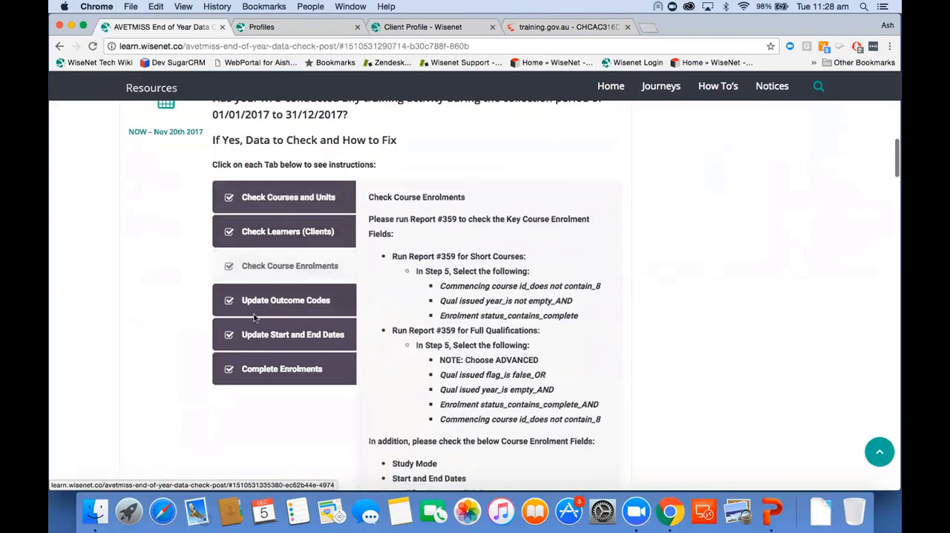
click(298, 304)
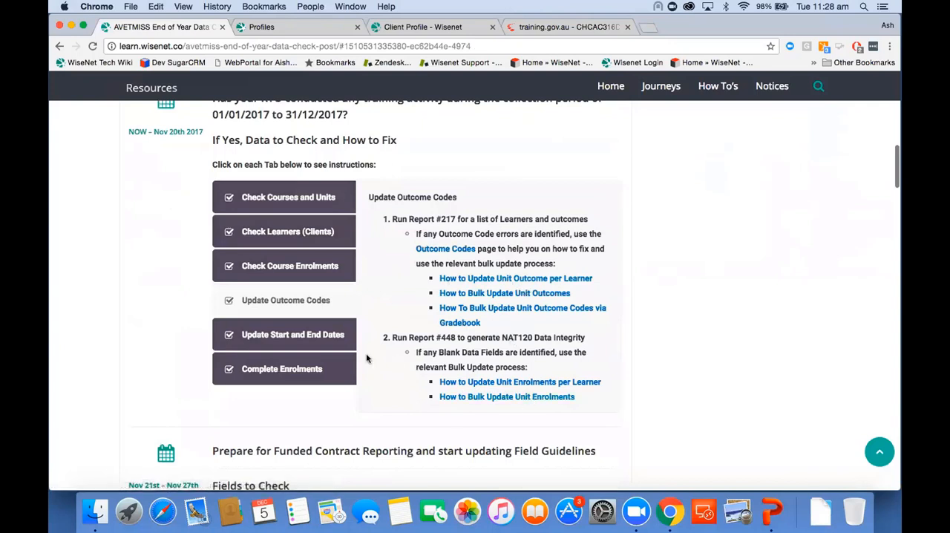
click(316, 371)
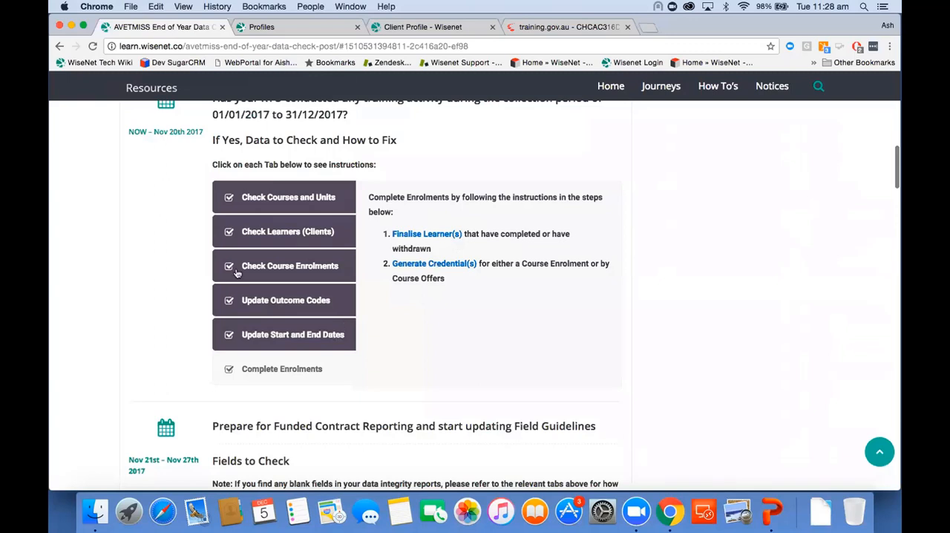
scroll(297, 353, down, 3)
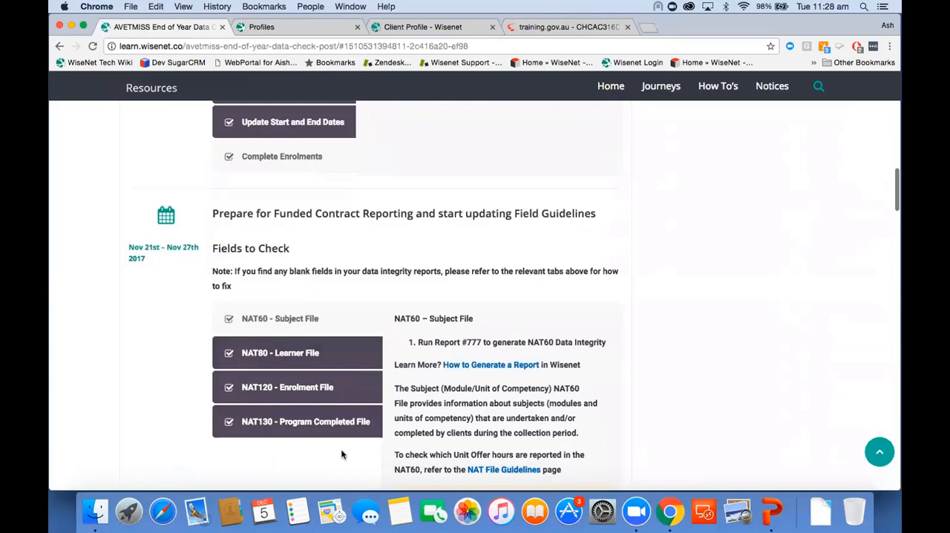
scroll(342, 454, up, 3)
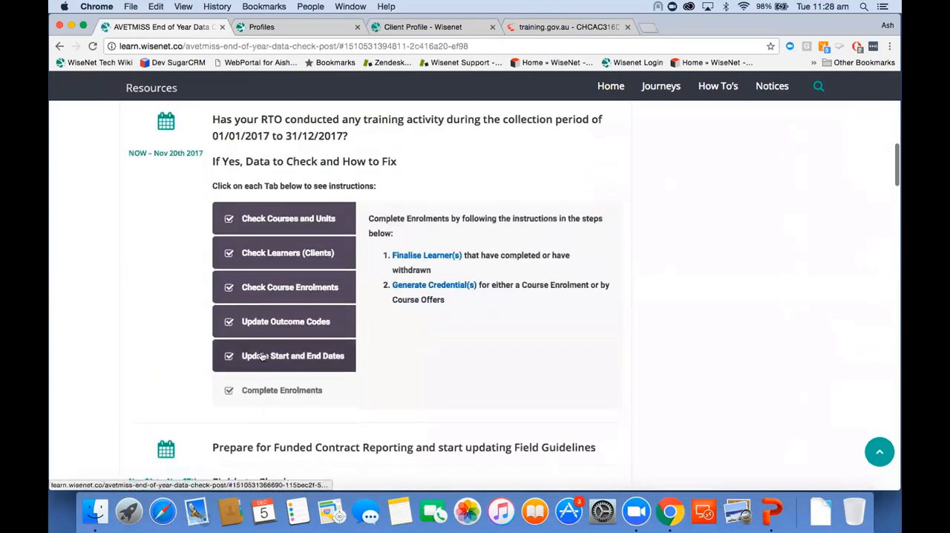
Examine the NAT120 - Enrolment File instructions and the remaining dates in the data check timeline.
scroll(261, 356, down, 5)
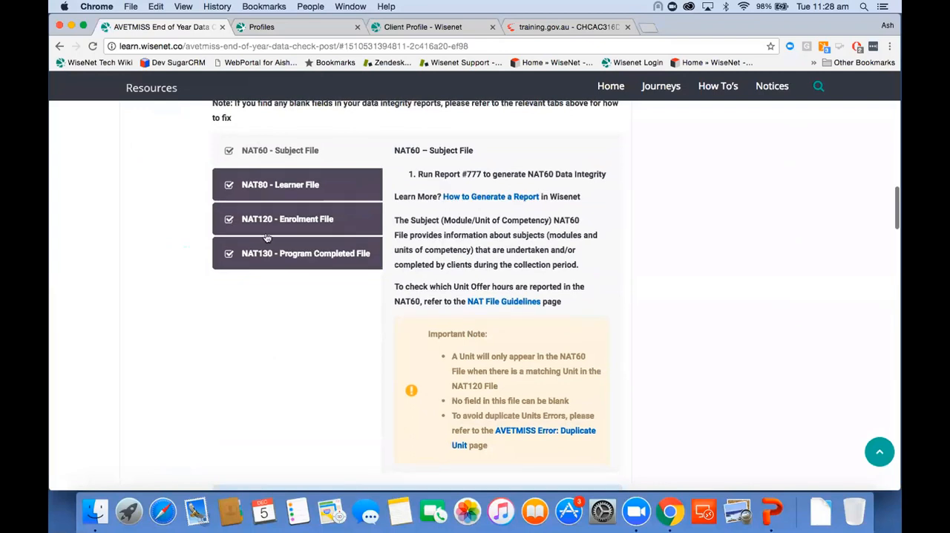
click(321, 219)
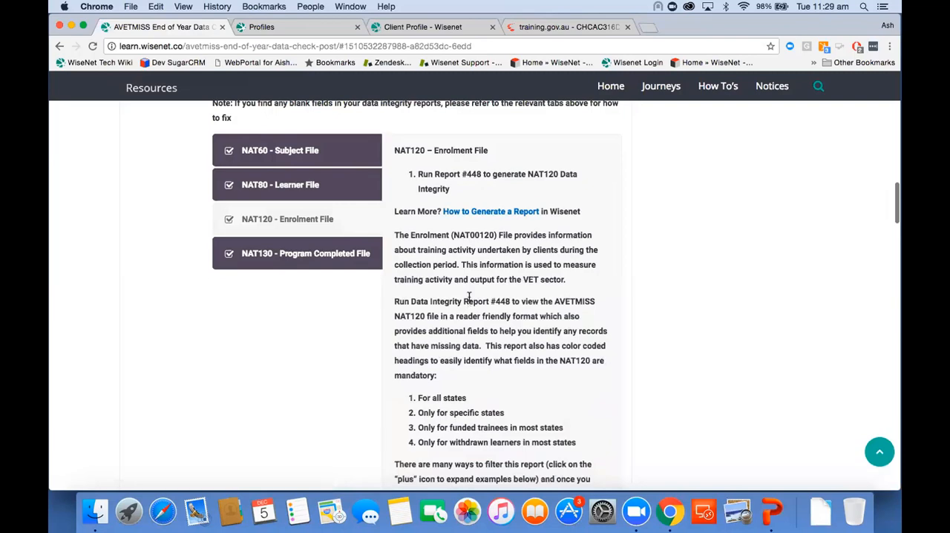
scroll(355, 397, down, 5)
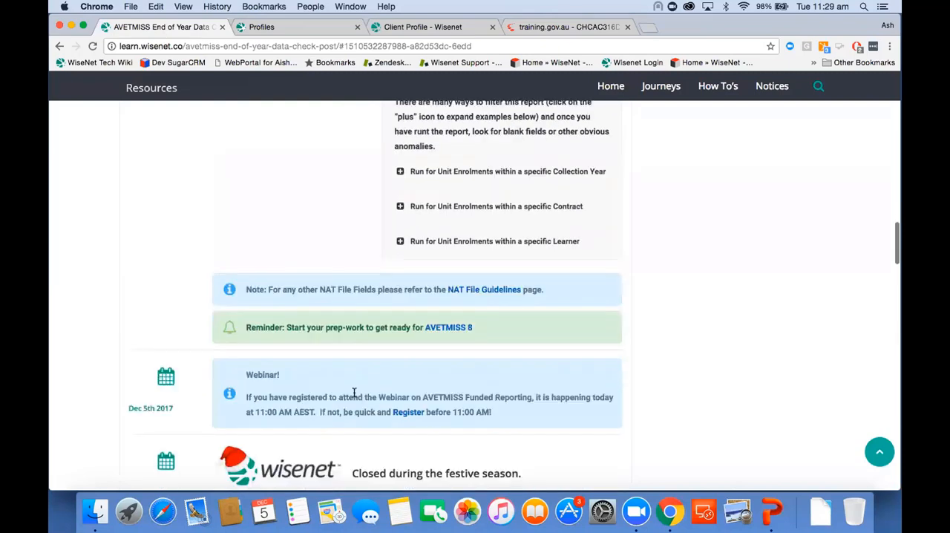
scroll(355, 395, down, 3)
scroll(355, 397, up, 1)
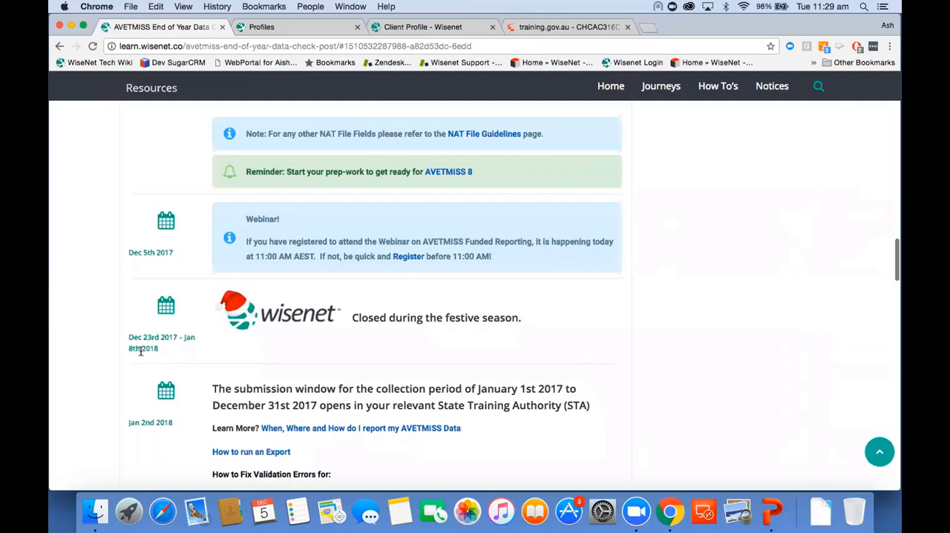
scroll(140, 352, down, 5)
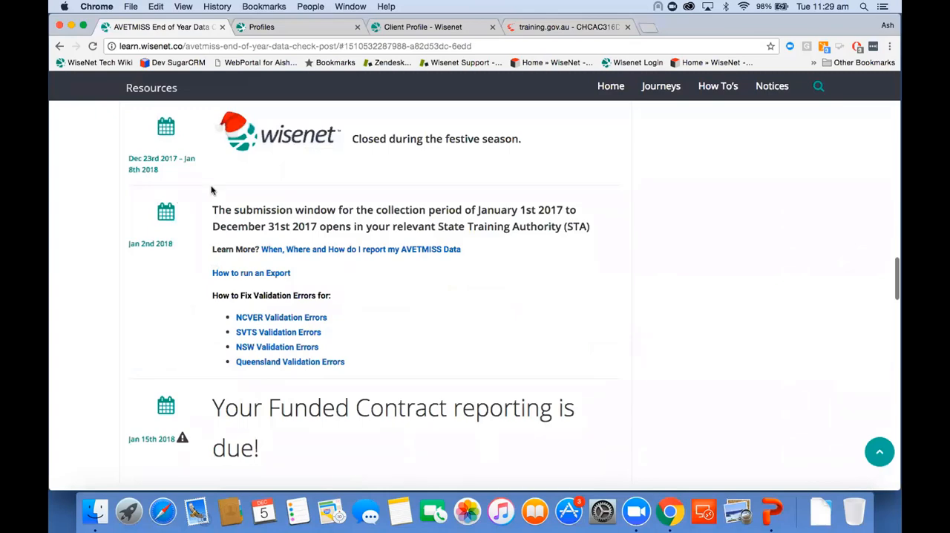
scroll(508, 270, up, 5)
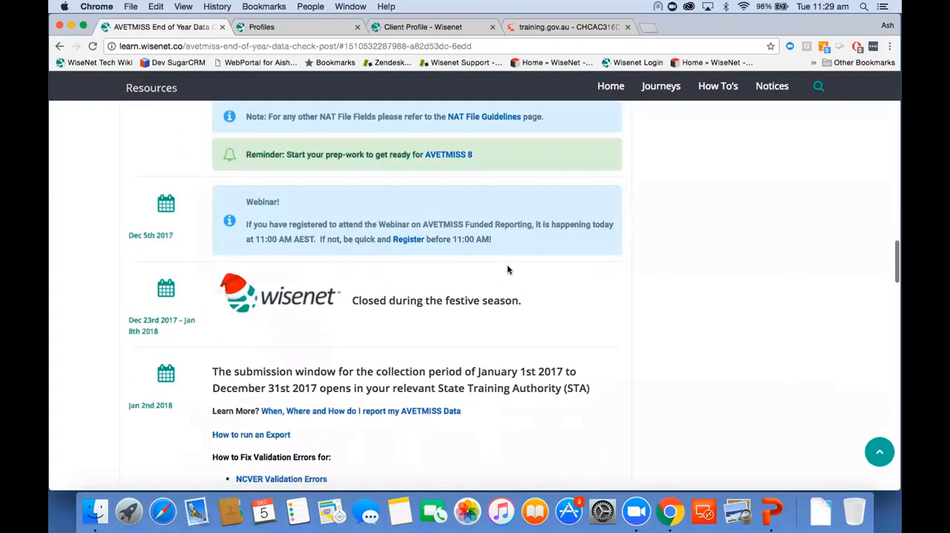
Switch back to the Wisenet client profile, open the Reports Wizard and select report 448, NAT 120 Data Integrity.
click(426, 34)
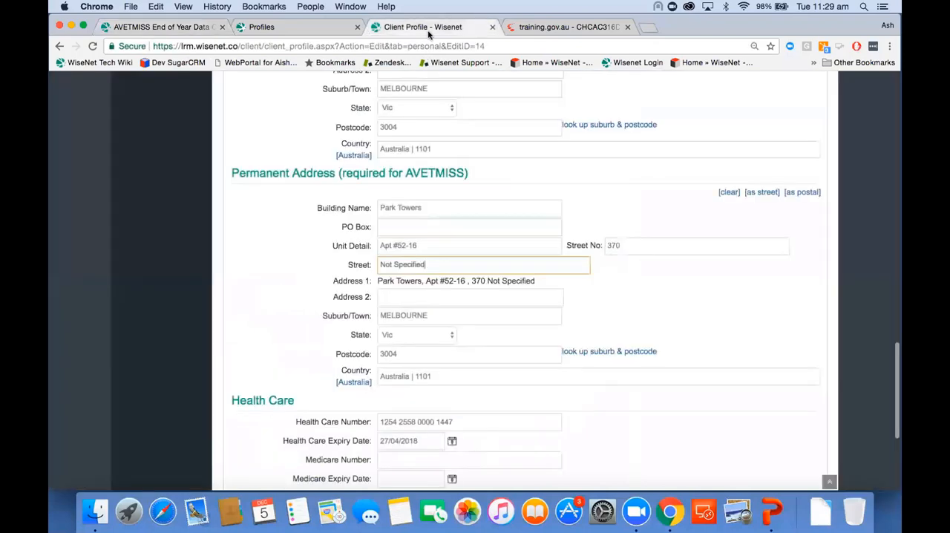
scroll(409, 115, up, 10)
scroll(409, 115, up, 6)
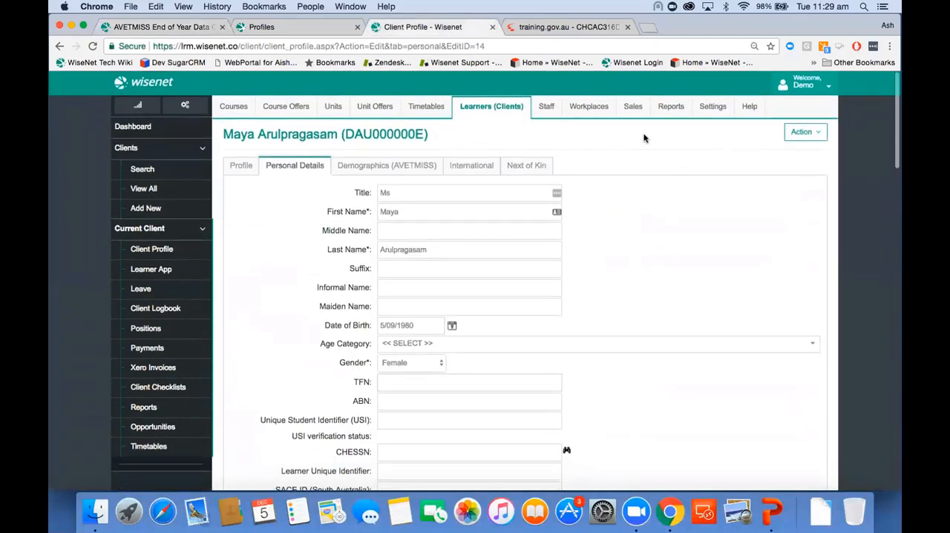
click(673, 111)
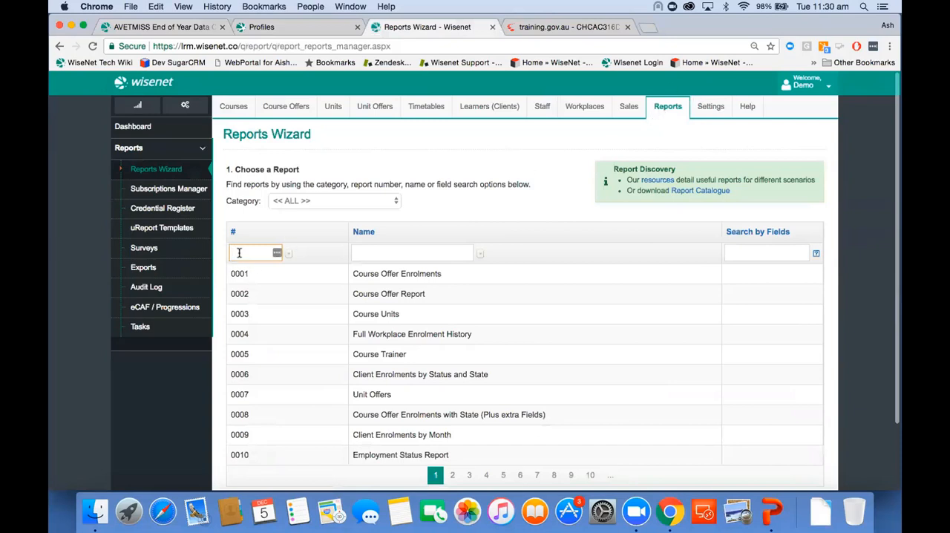
text(448)
key(Return)
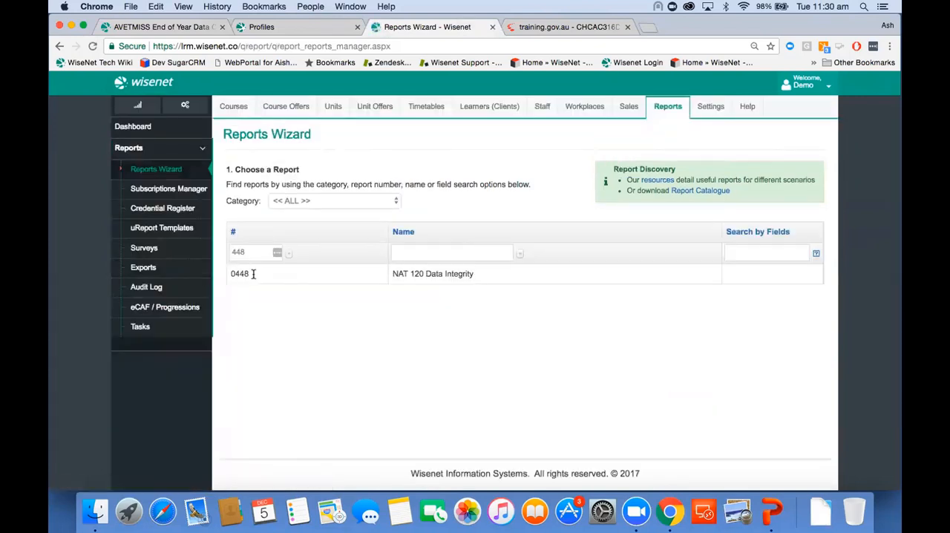
click(427, 272)
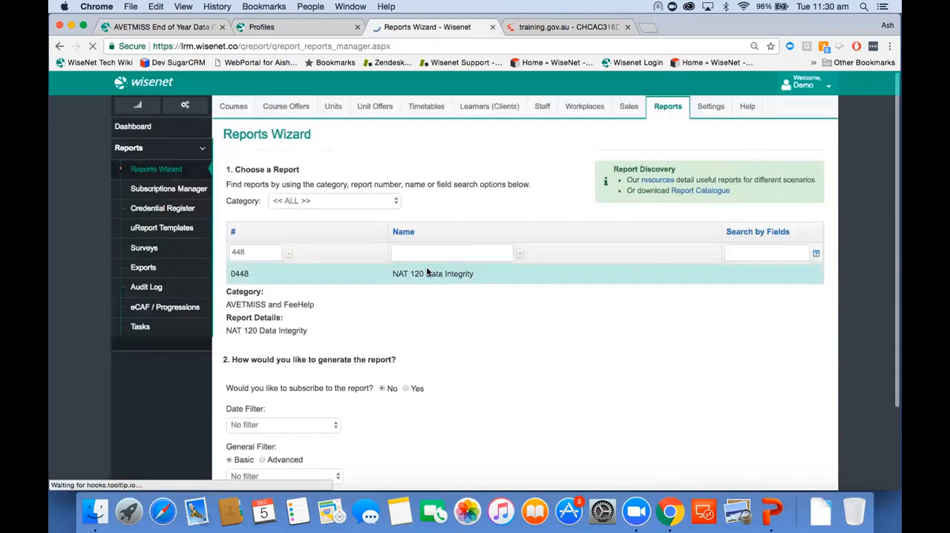
Set the report's date filter to cor start date for This Year.
scroll(427, 272, down, 3)
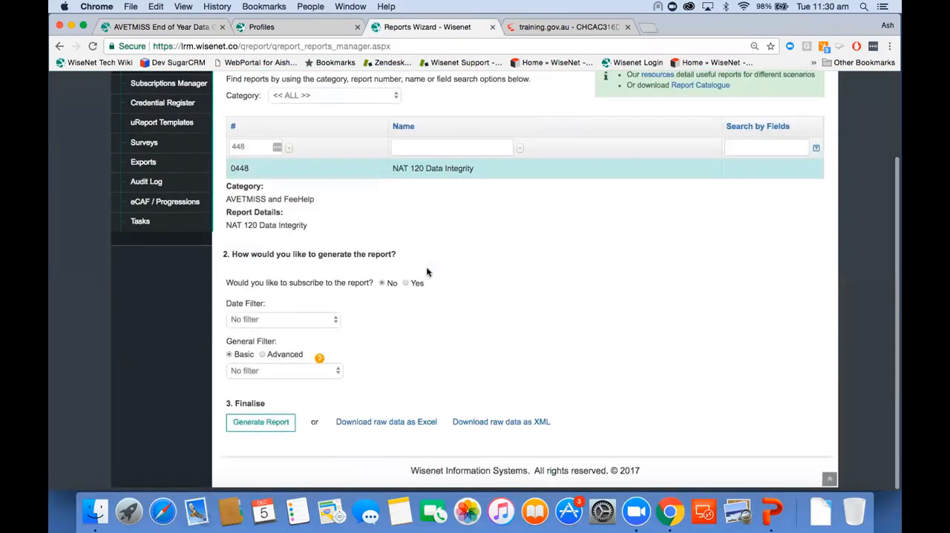
click(269, 327)
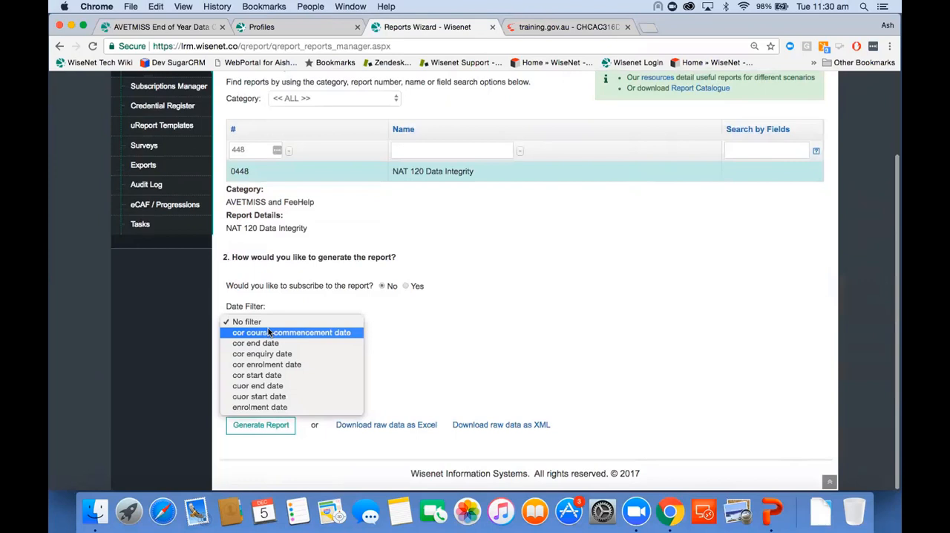
click(271, 376)
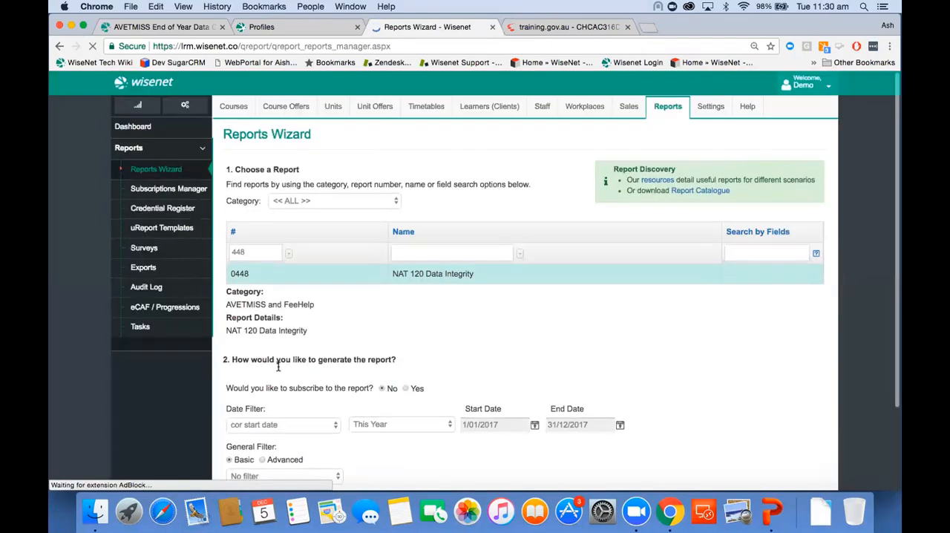
Add a general filter condition where cor commencing course identifier IS EMPTY.
scroll(275, 363, down, 3)
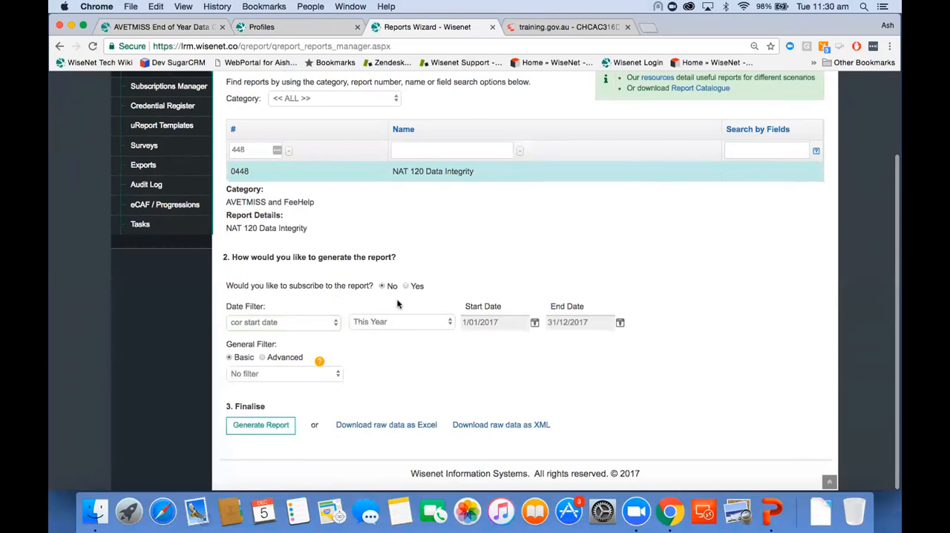
click(294, 373)
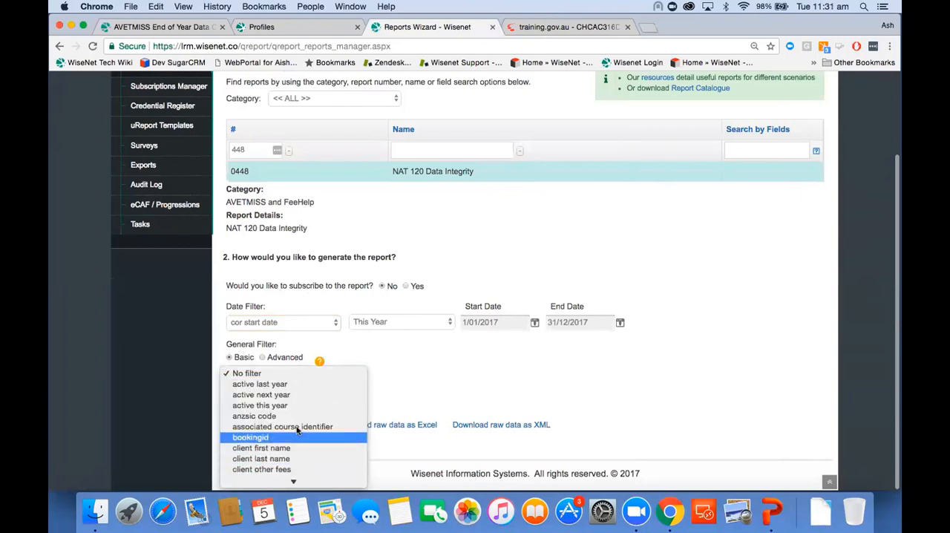
scroll(297, 446, down, 5)
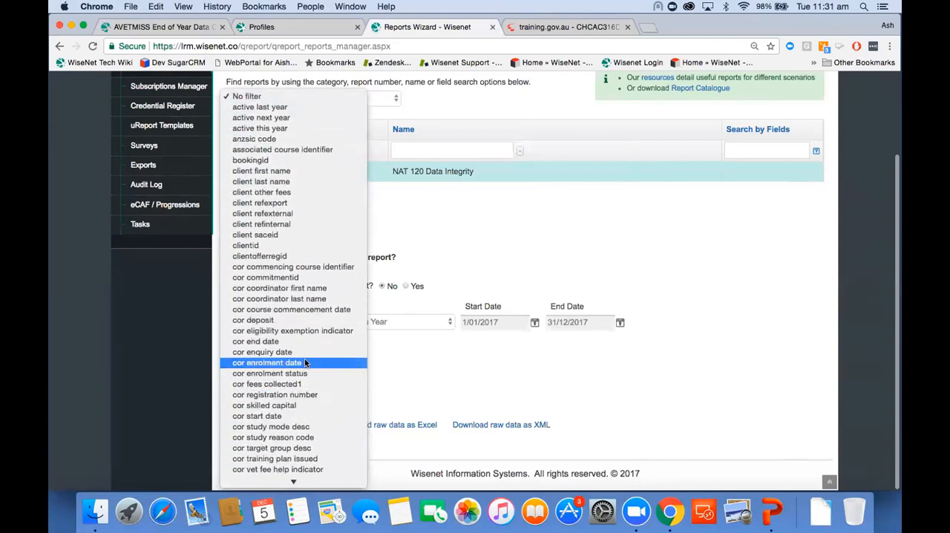
click(316, 267)
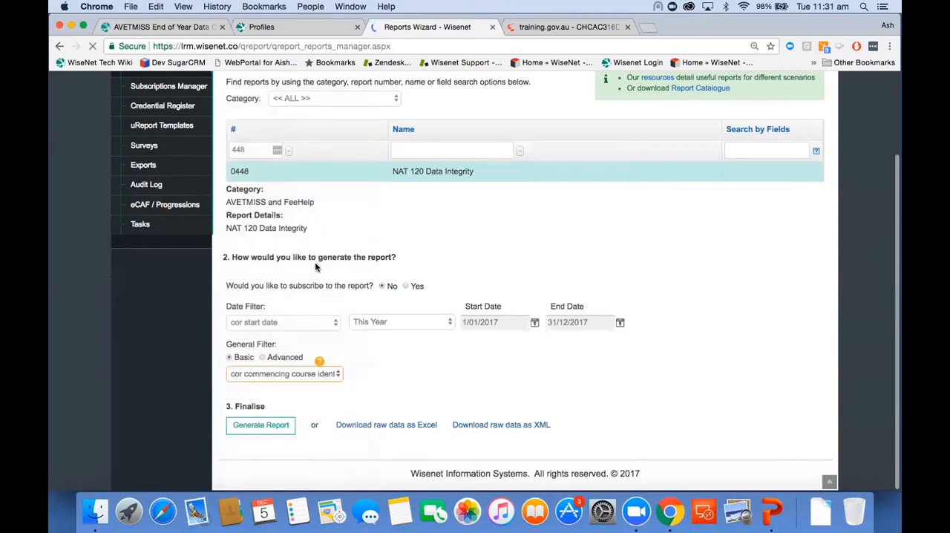
scroll(344, 448, down, 4)
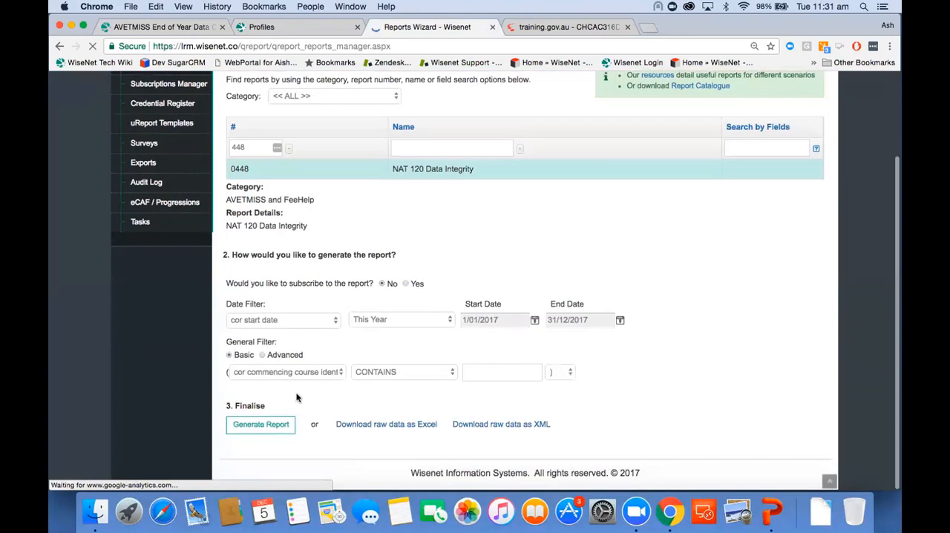
click(409, 375)
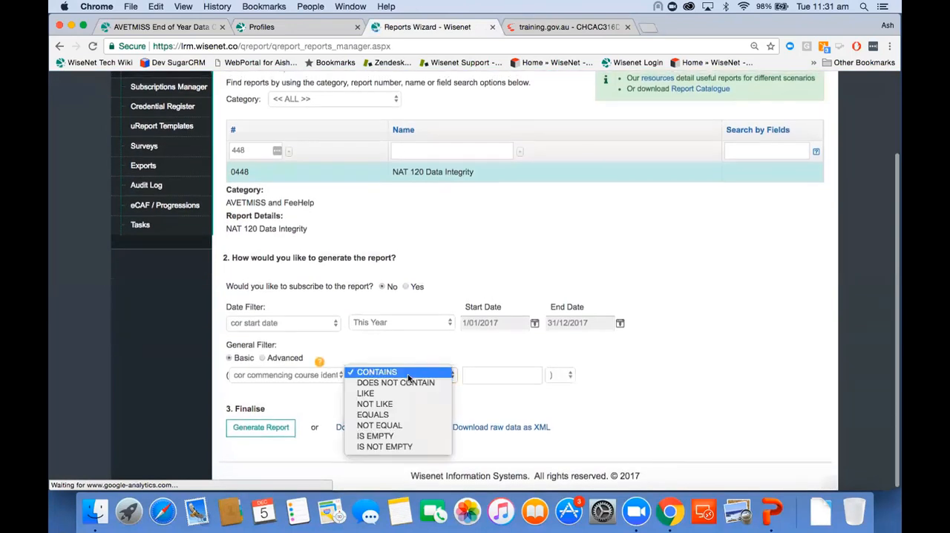
click(394, 437)
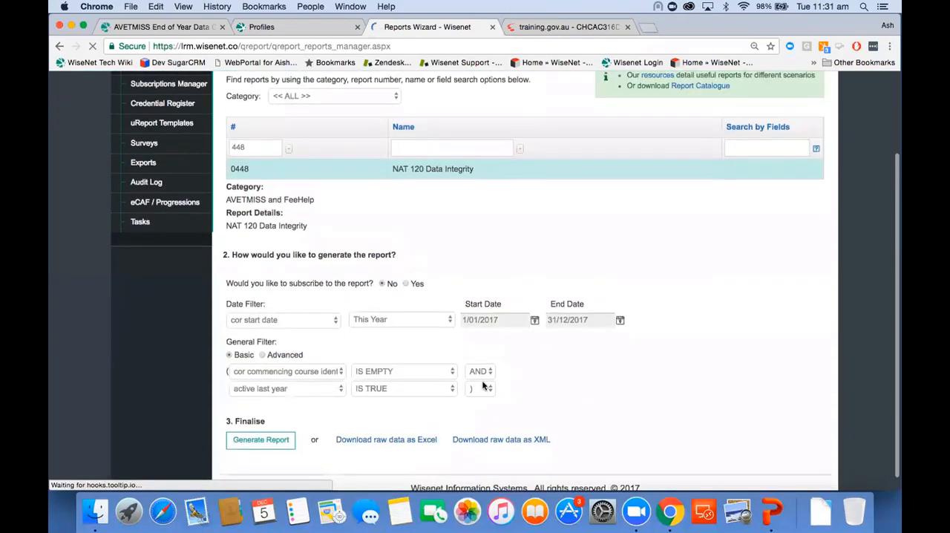
Set the second general filter condition to cor study reason code IS EMPTY, combined with AND.
click(285, 387)
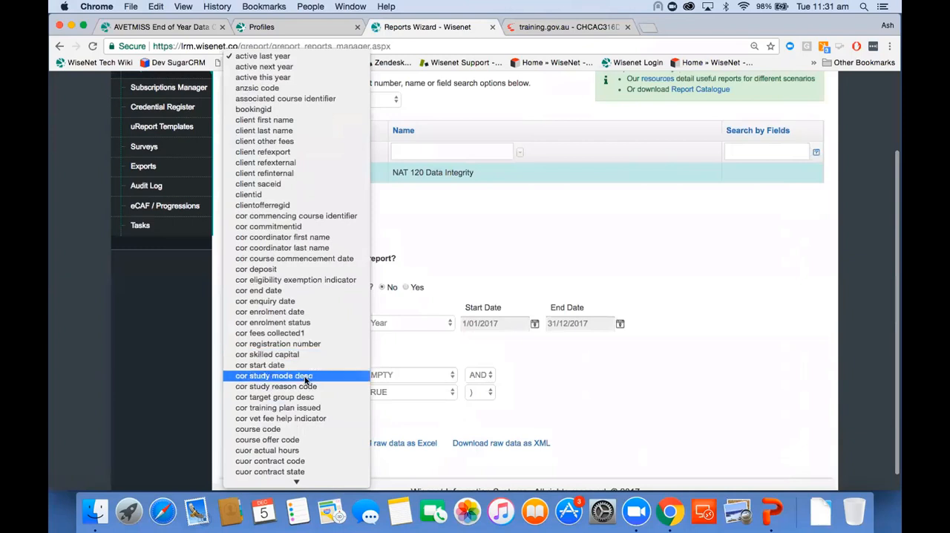
click(308, 387)
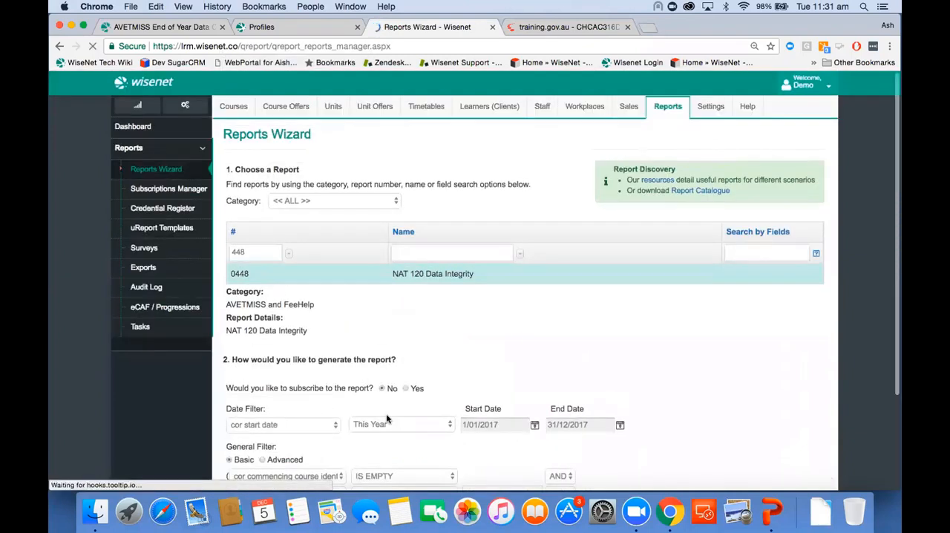
click(396, 370)
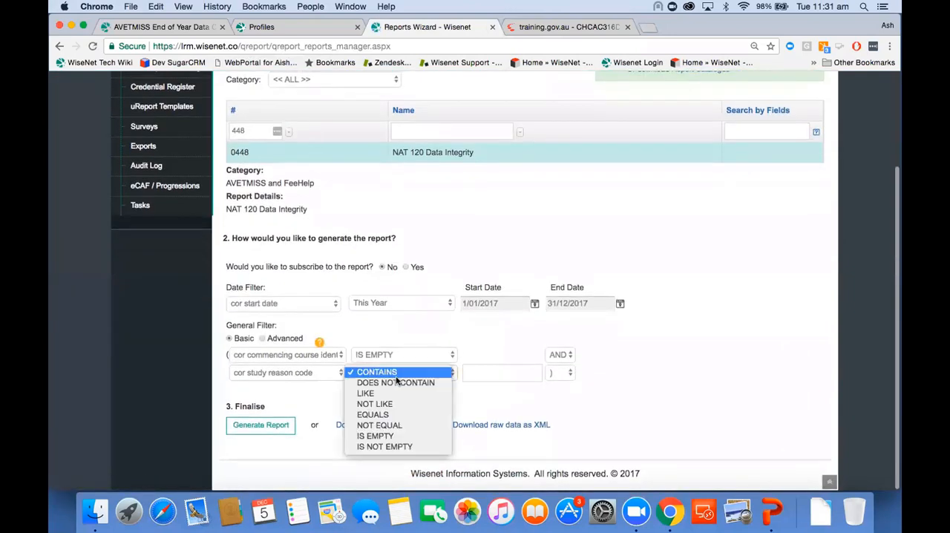
click(399, 437)
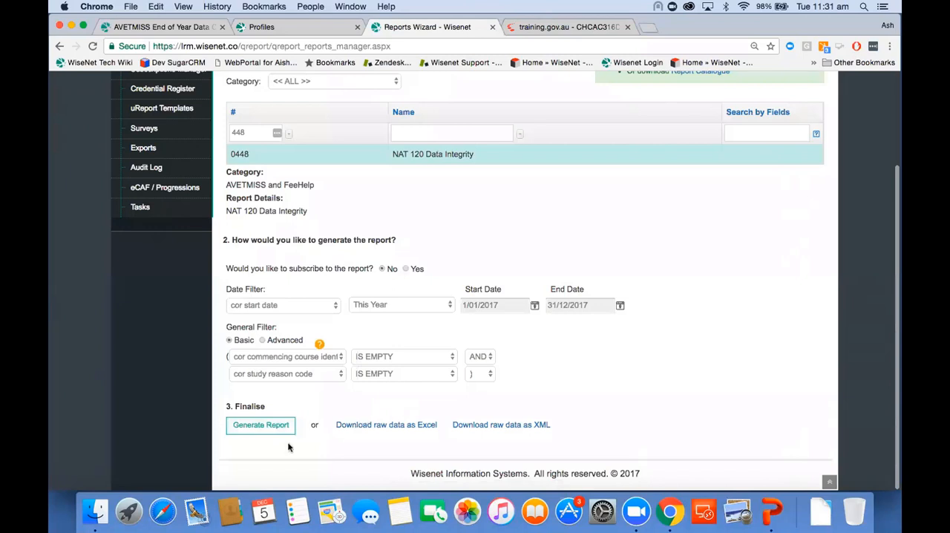
Generate the NAT 120 Data Integrity report, examine its colour-coded NAT 120 fields for blanks, and return to the report filters.
click(272, 426)
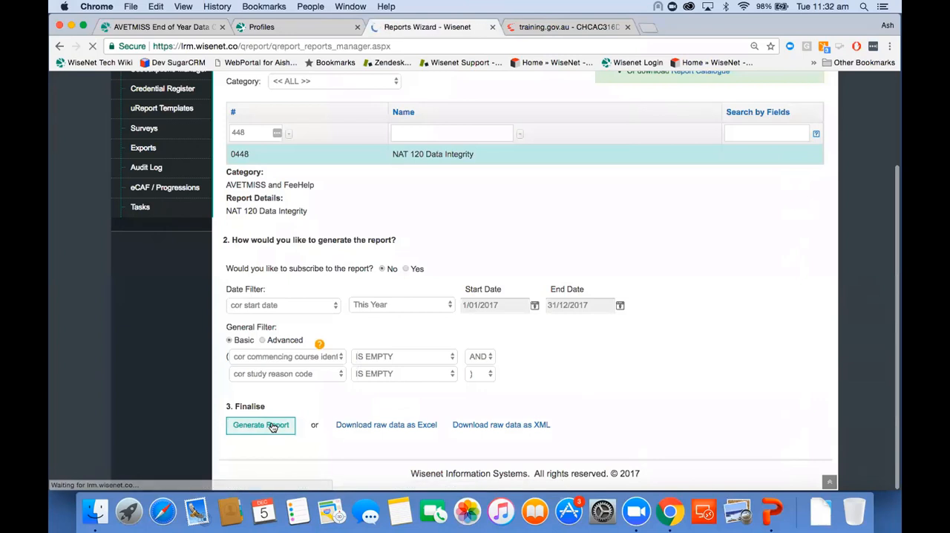
scroll(271, 425, down, 3)
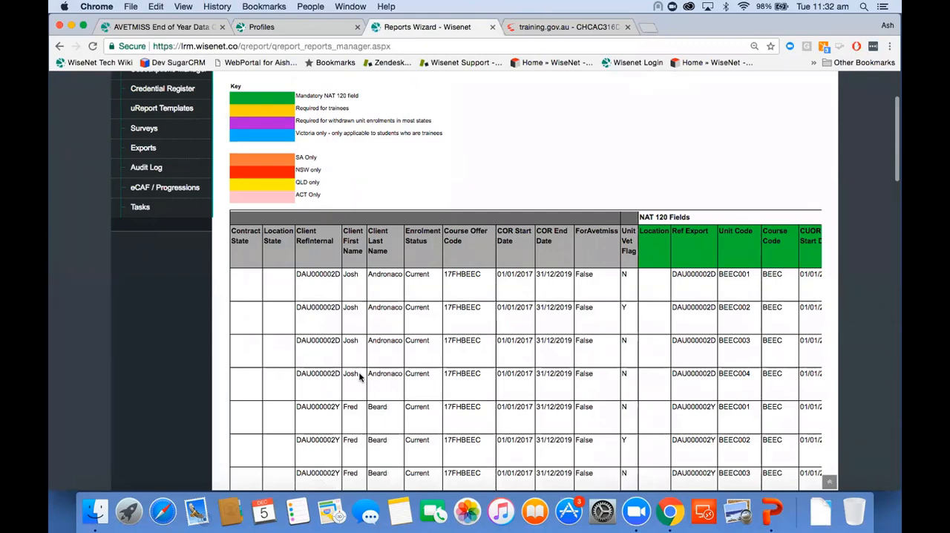
scroll(499, 374, right, 5)
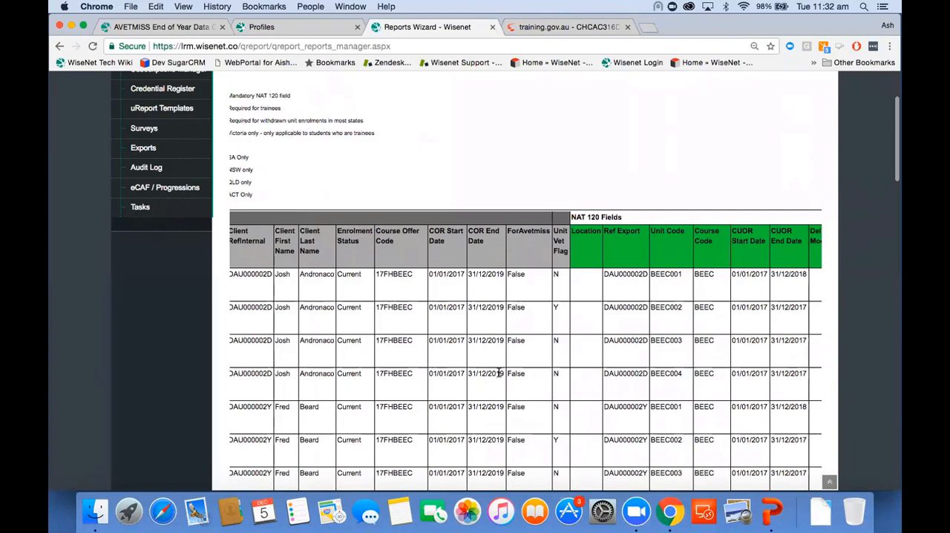
scroll(568, 369, right, 5)
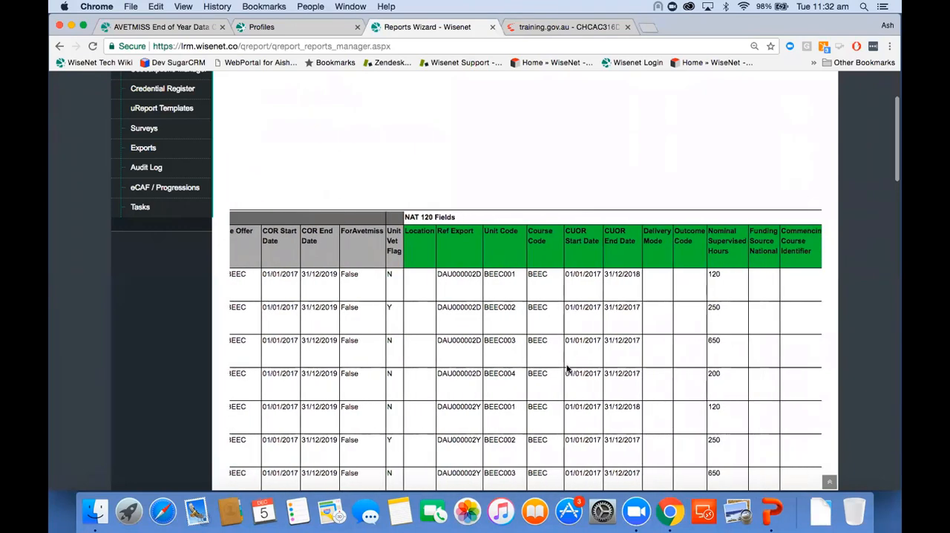
scroll(567, 368, right, 4)
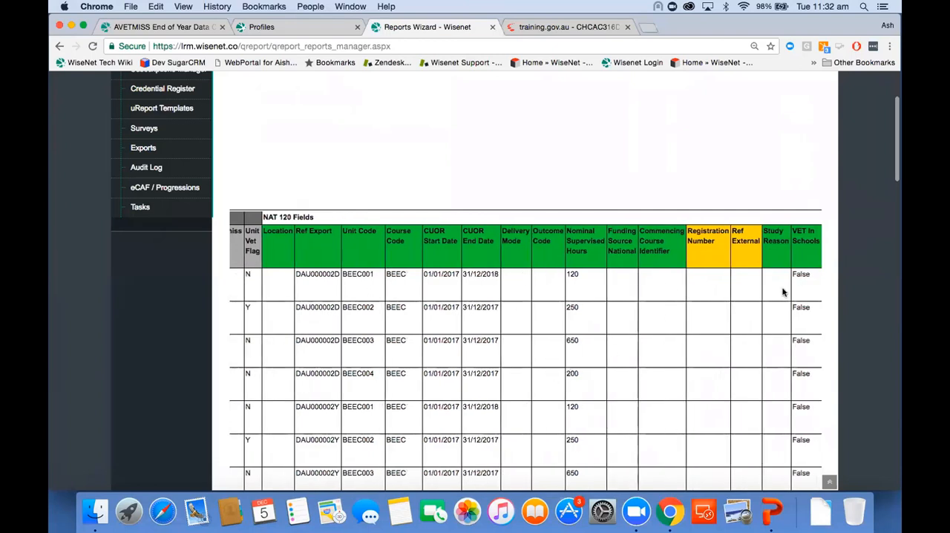
scroll(328, 436, right, 7)
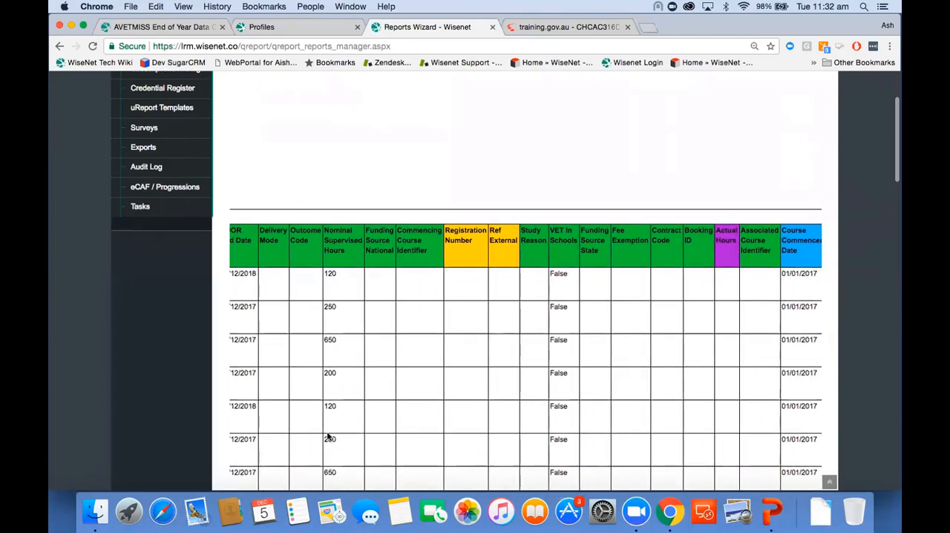
scroll(327, 437, left, 1)
scroll(327, 437, left, 10)
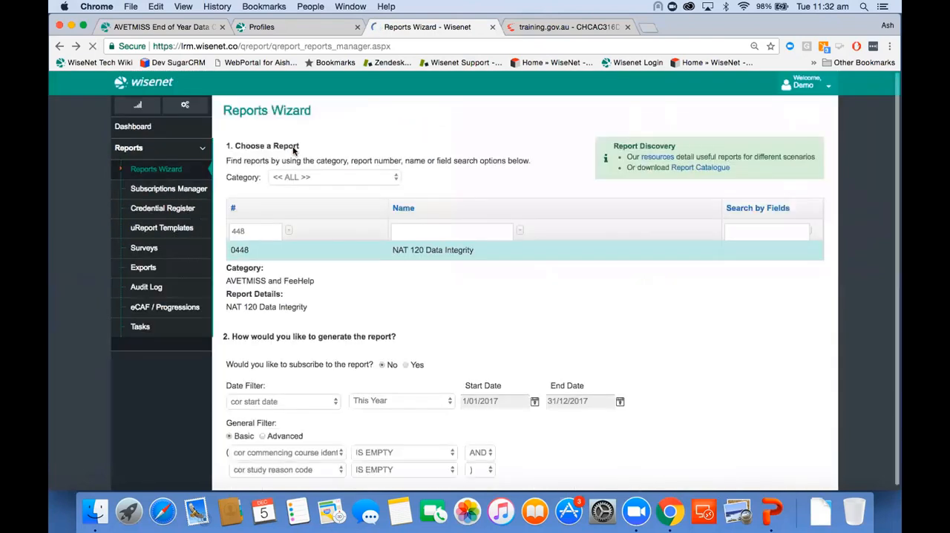
Add a third general filter condition, combined with AND, where cuor outcome code IS EMPTY.
scroll(327, 305, down, 3)
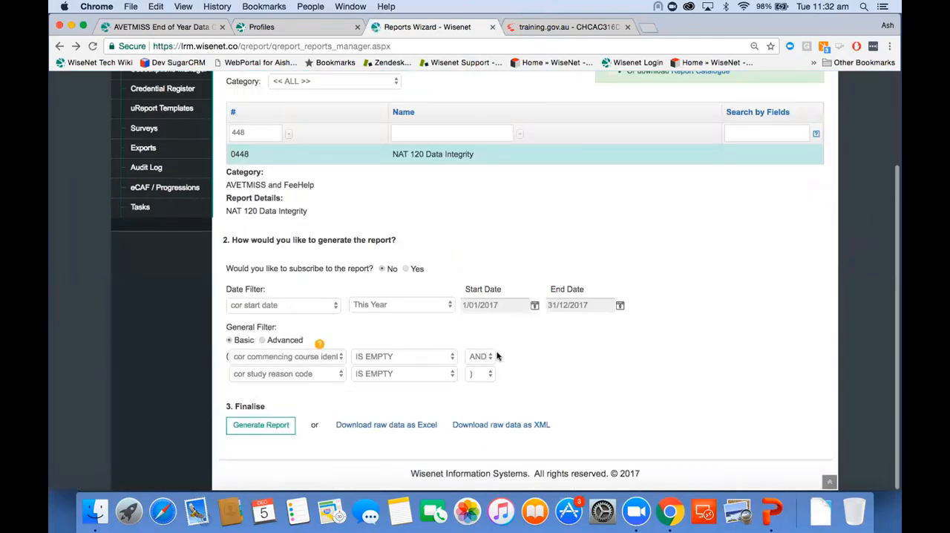
click(481, 374)
click(487, 386)
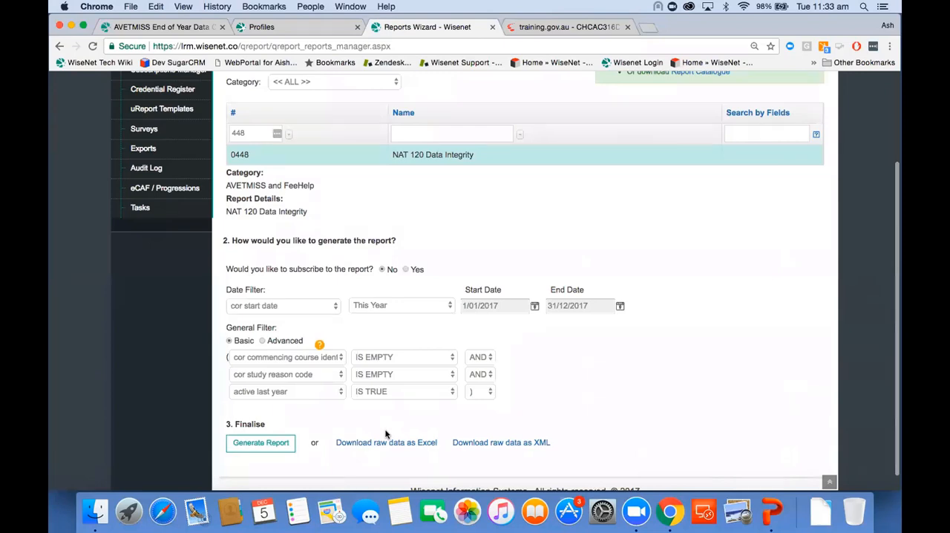
click(339, 387)
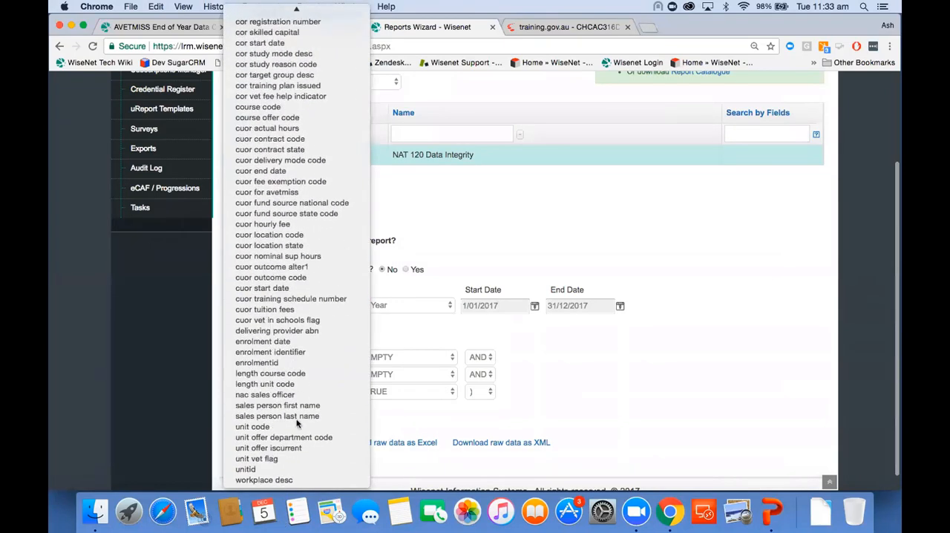
click(305, 280)
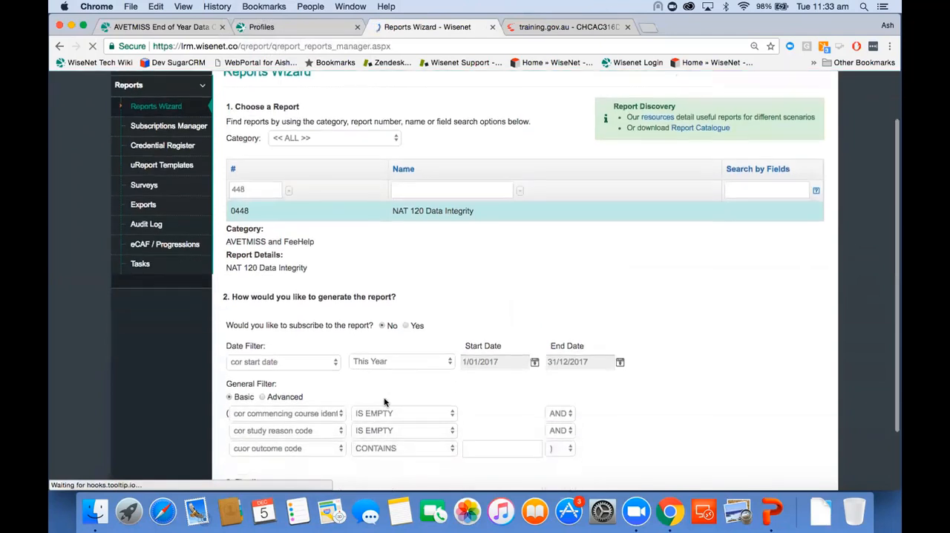
click(406, 448)
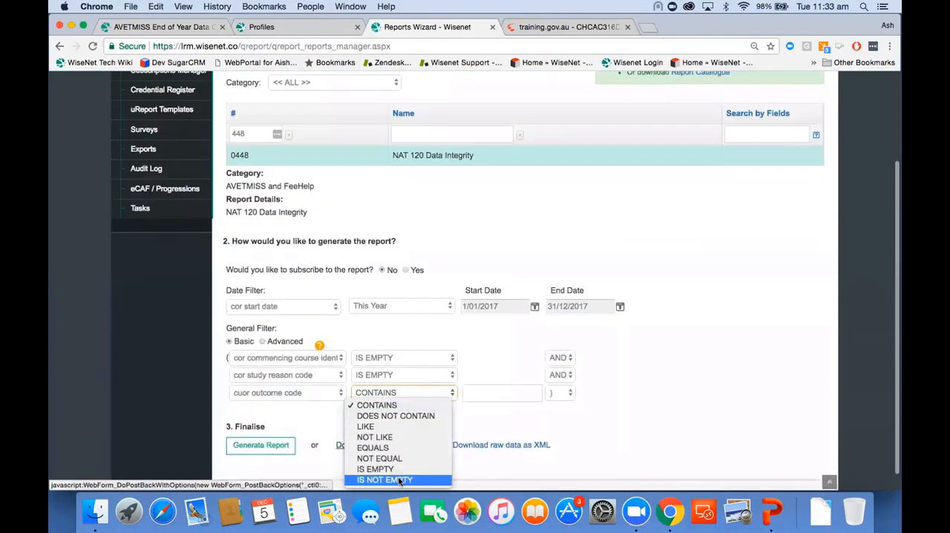
click(386, 468)
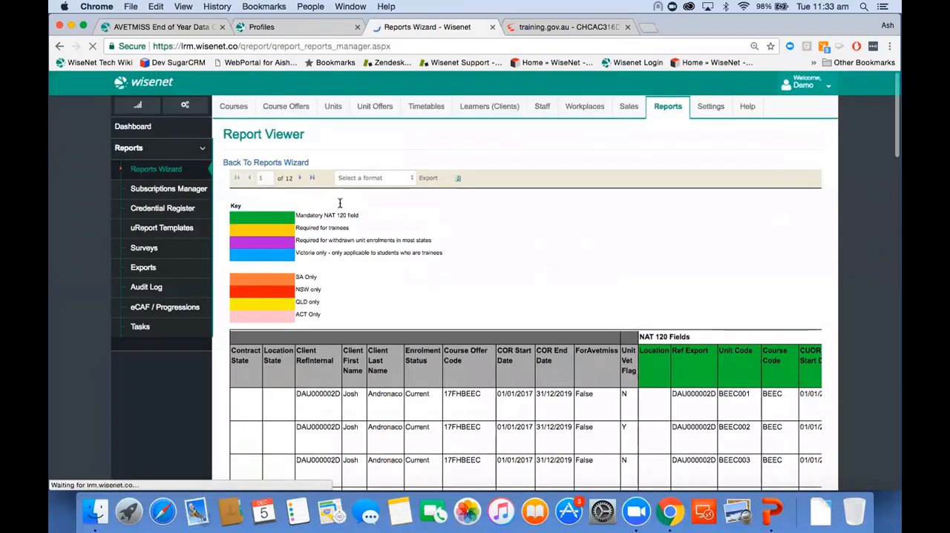
Review the generated NAT 120 Data Integrity report and check which export formats it offers.
scroll(380, 177, down, 4)
scroll(380, 177, up, 2)
scroll(380, 182, up, 2)
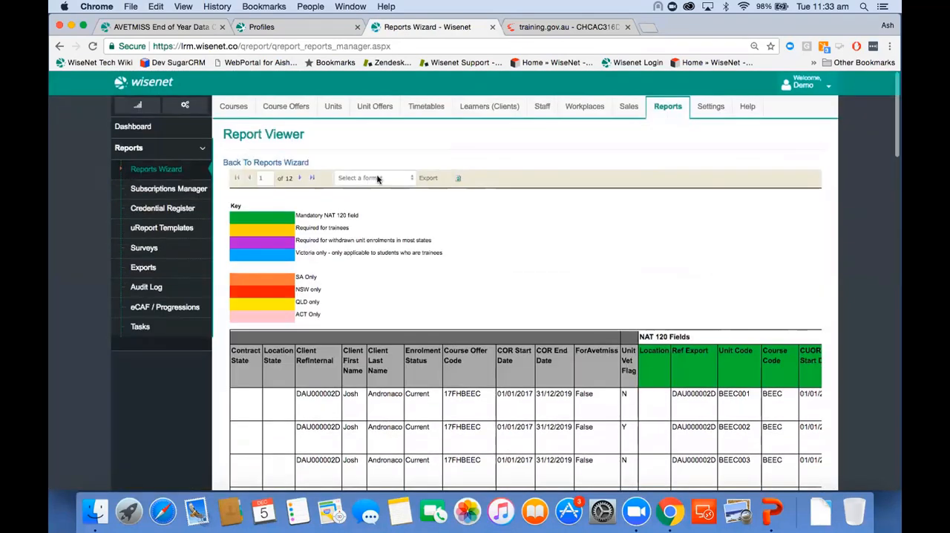
click(378, 178)
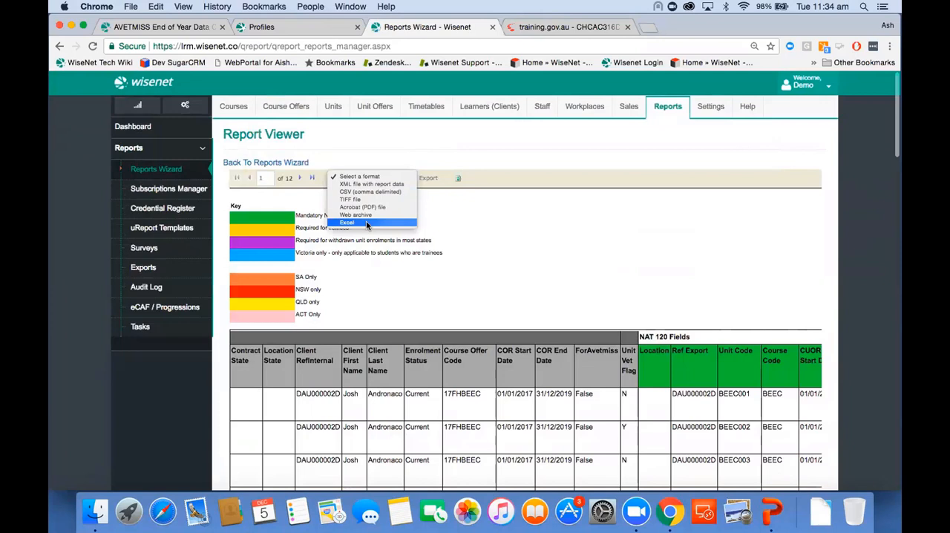
click(483, 256)
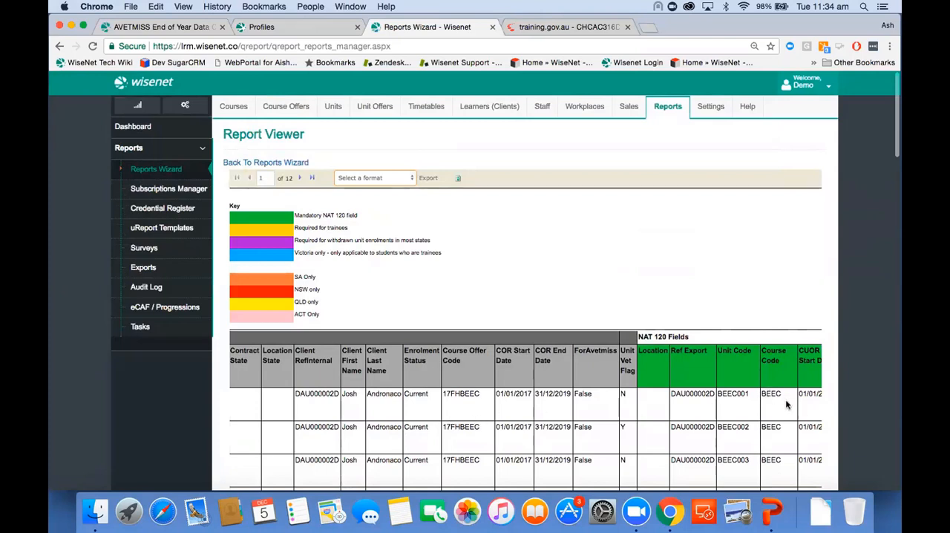
Search the course offers for 17fhbeec and view the enrolments of the matching course offer.
click(297, 109)
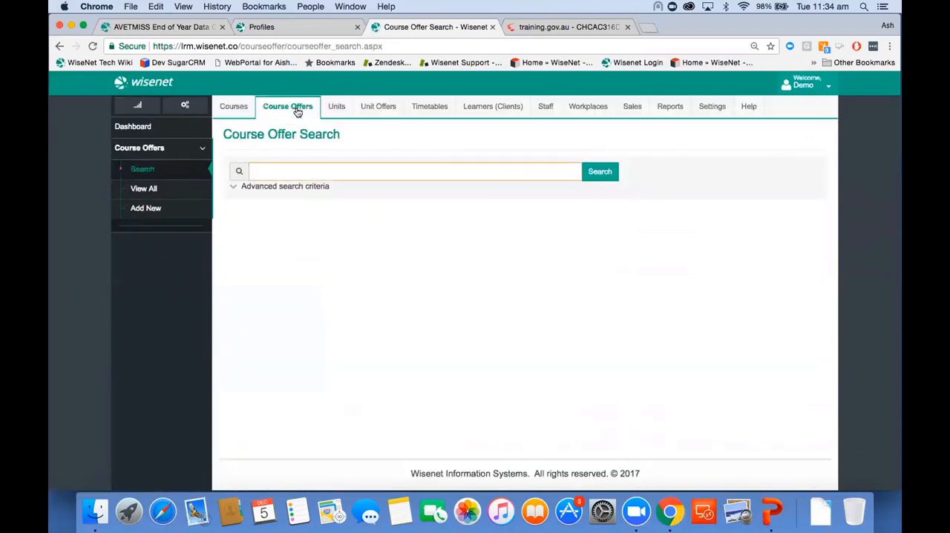
click(298, 175)
text(17fhbeec)
key(Return)
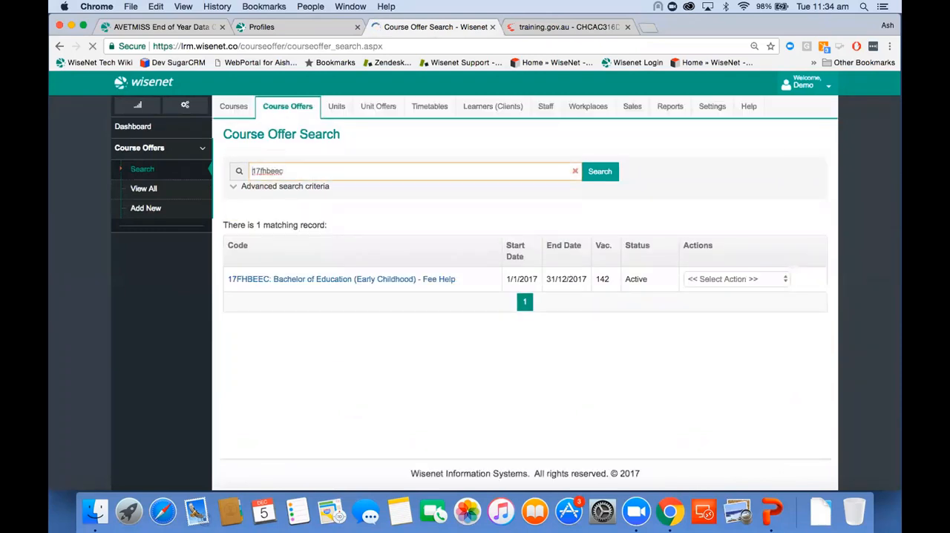
click(719, 279)
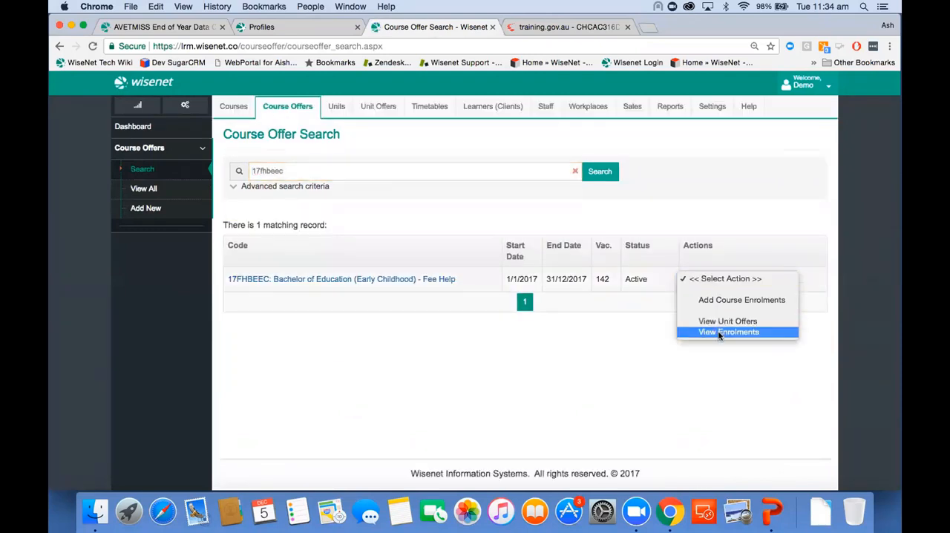
click(718, 333)
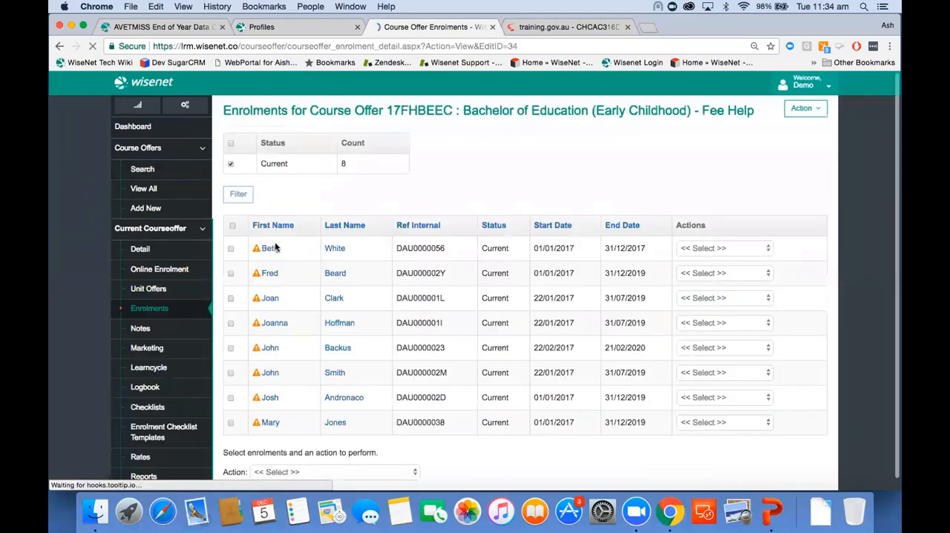
Select all enrolments, choose Bulk Update Course Enrolments and examine the updatable fields such as Study Reason (AV).
click(232, 249)
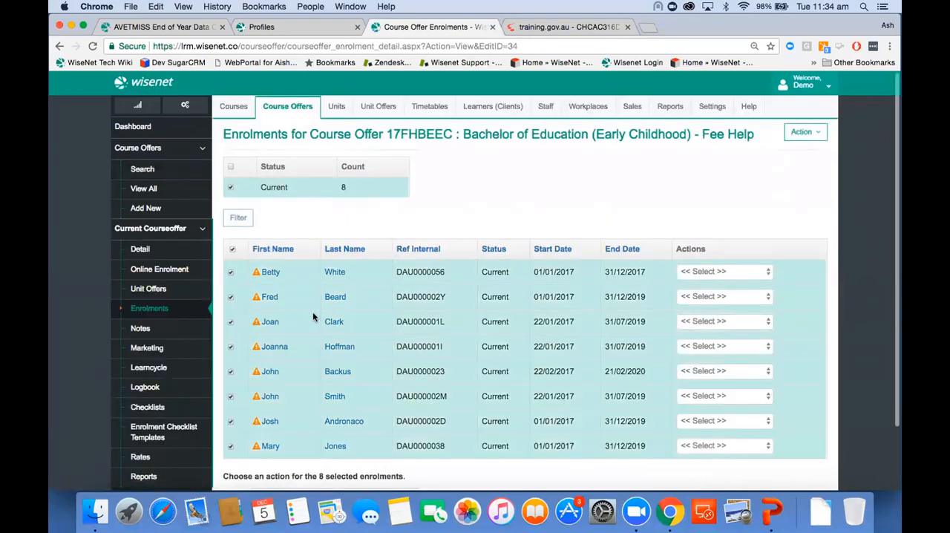
scroll(313, 312, down, 2)
click(278, 421)
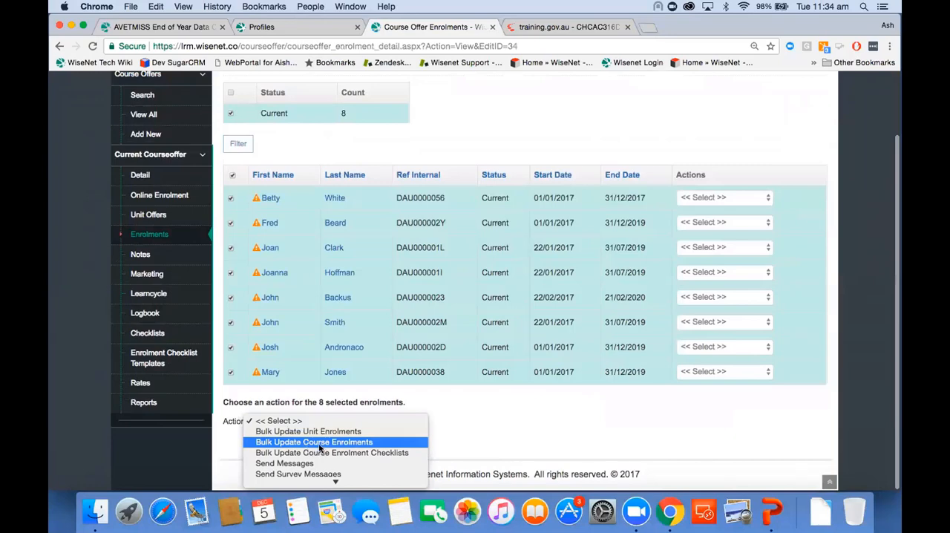
click(320, 444)
scroll(319, 444, down, 6)
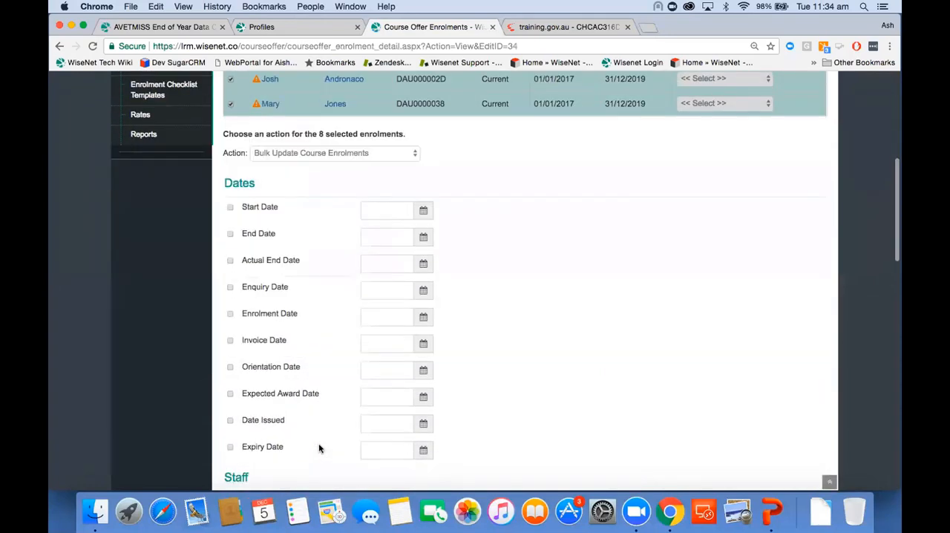
scroll(319, 448, down, 8)
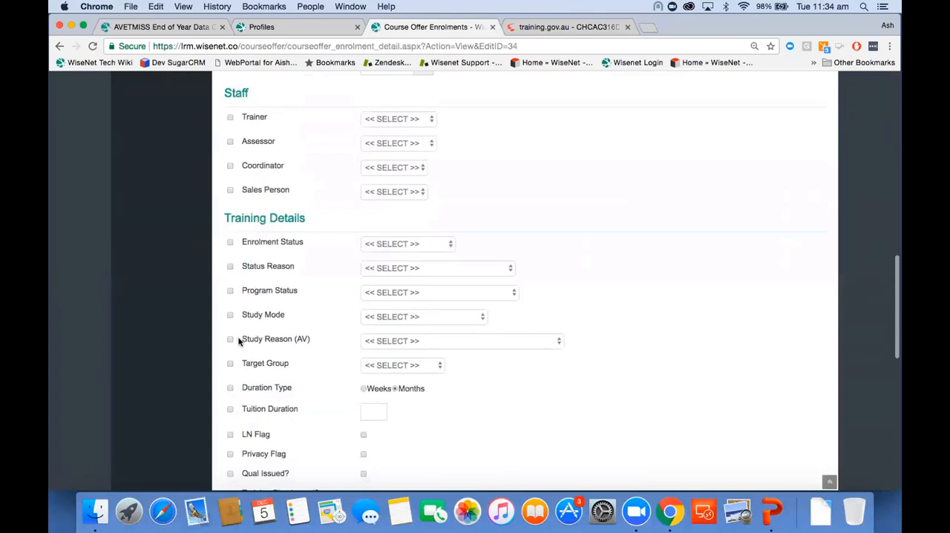
scroll(249, 401, down, 4)
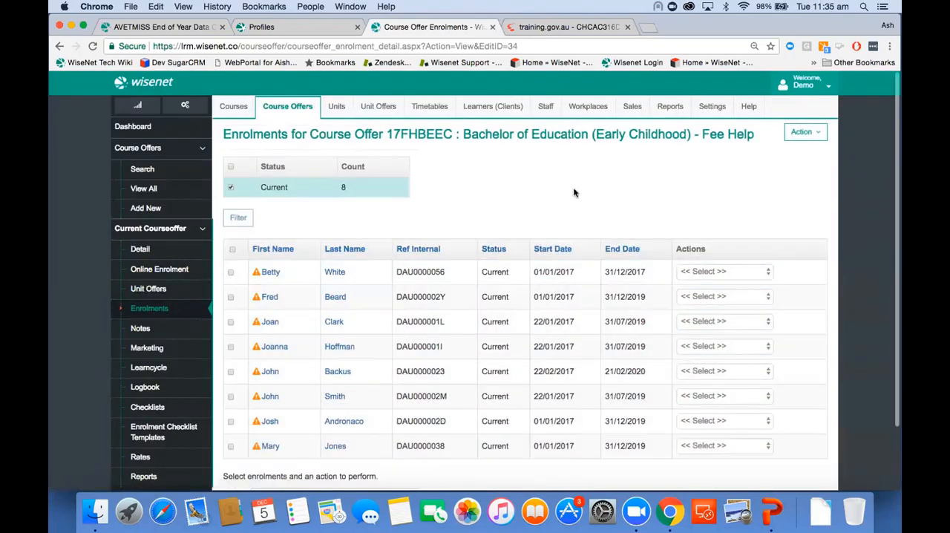
Begin an AVETMISS export from the reports area, set to report to State Vic, and proceed to its contracts.
click(661, 118)
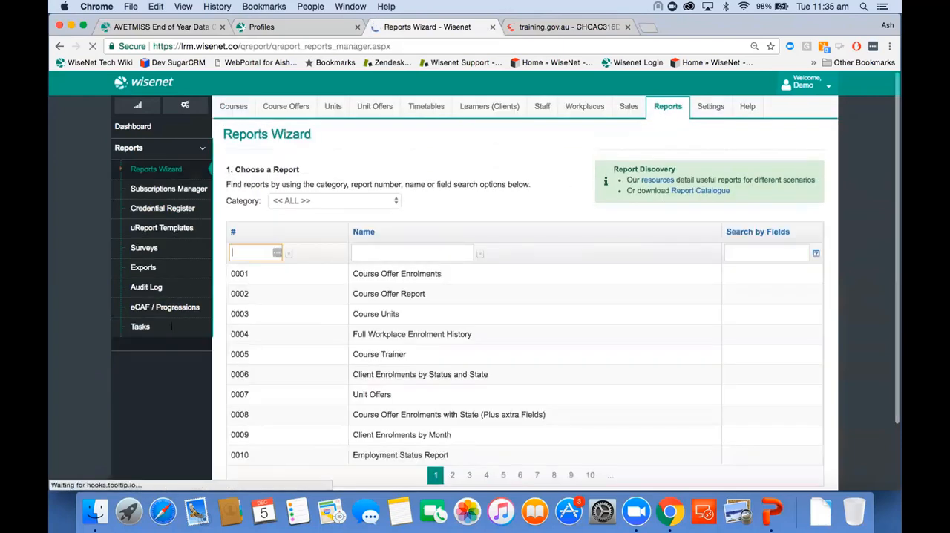
click(169, 275)
click(279, 253)
click(308, 181)
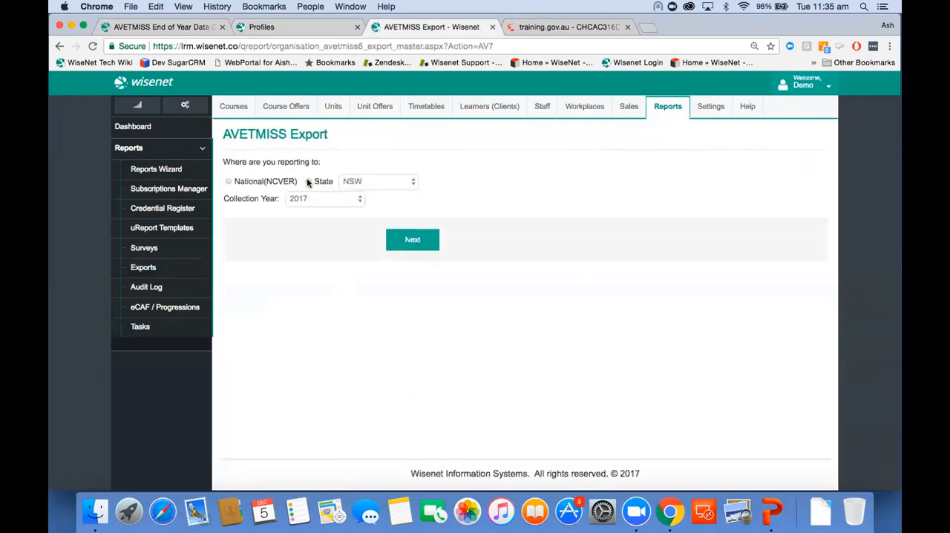
click(379, 182)
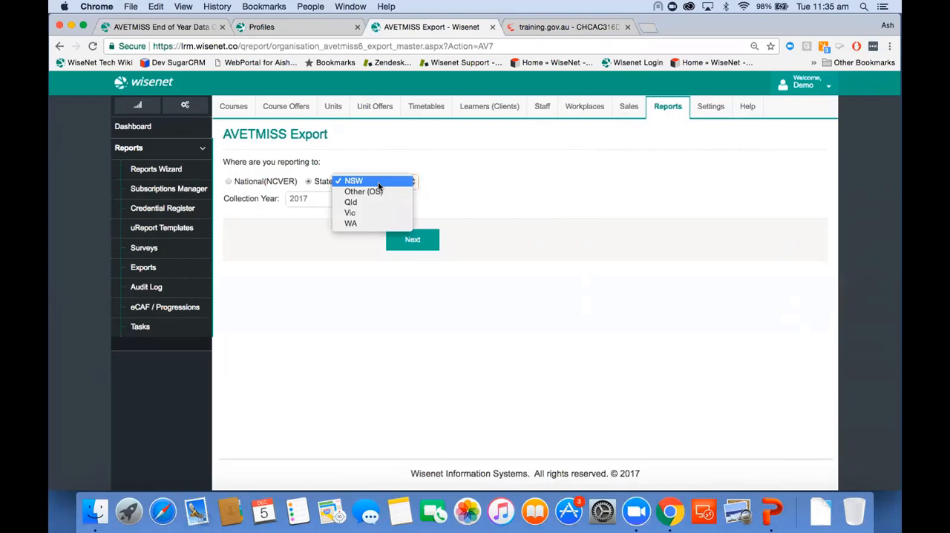
click(352, 213)
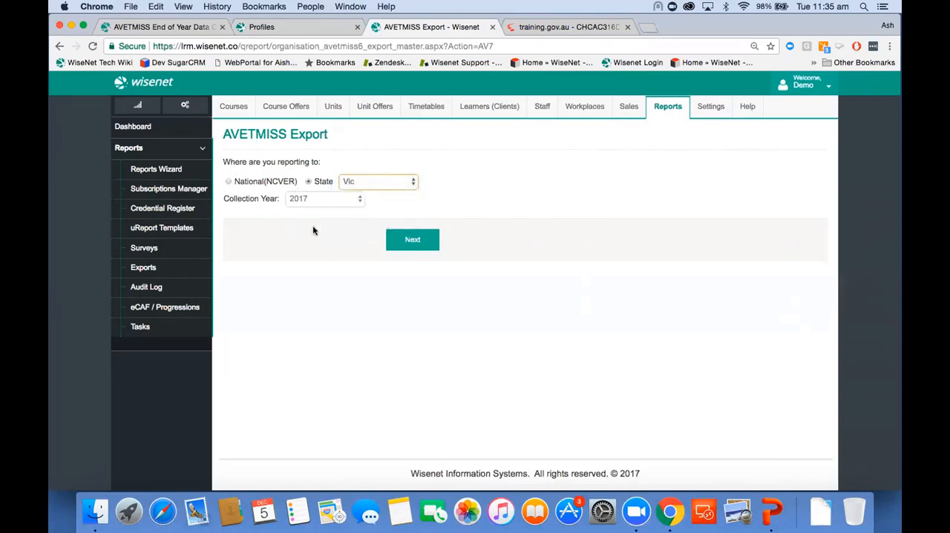
click(413, 241)
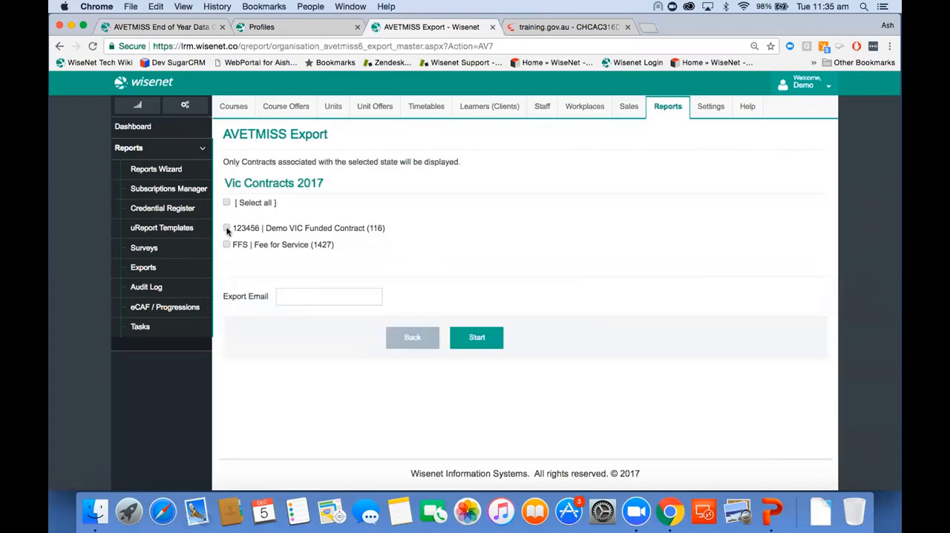
Select the Demo VIC Funded Contract and Fee for Service contracts, run the export and view today's export jobs.
click(226, 229)
click(227, 245)
click(277, 298)
click(477, 338)
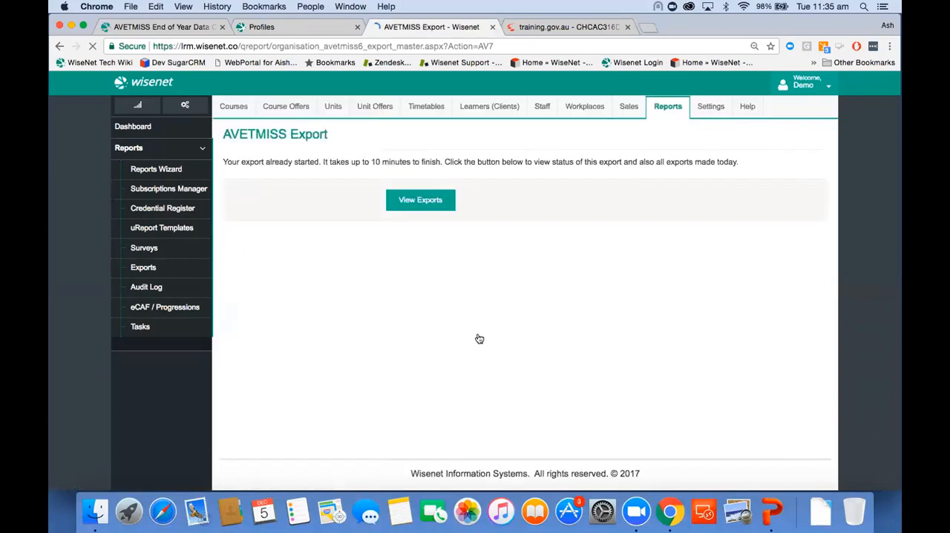
click(441, 202)
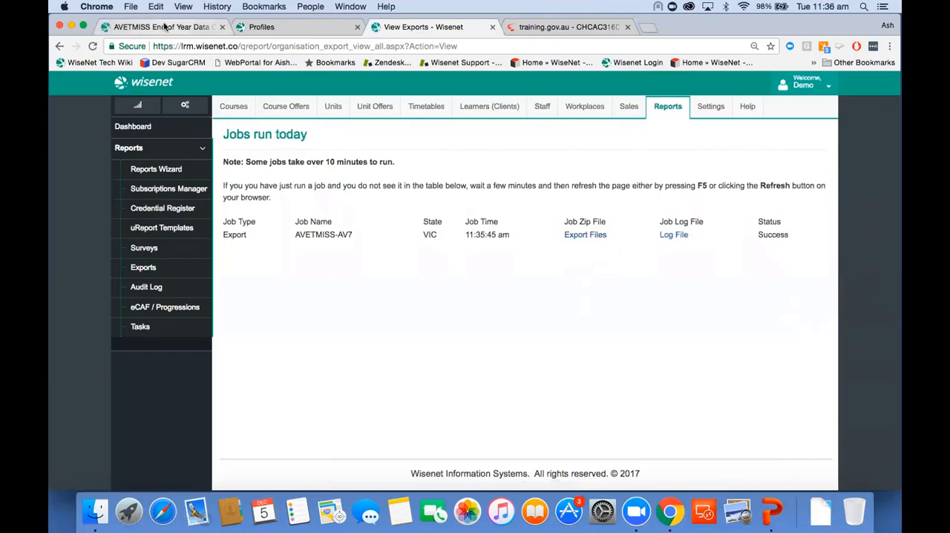
Open the SVTS Validation Errors page from the End of Year Data Check guide and examine the NAT10 file errors and fixes.
click(165, 27)
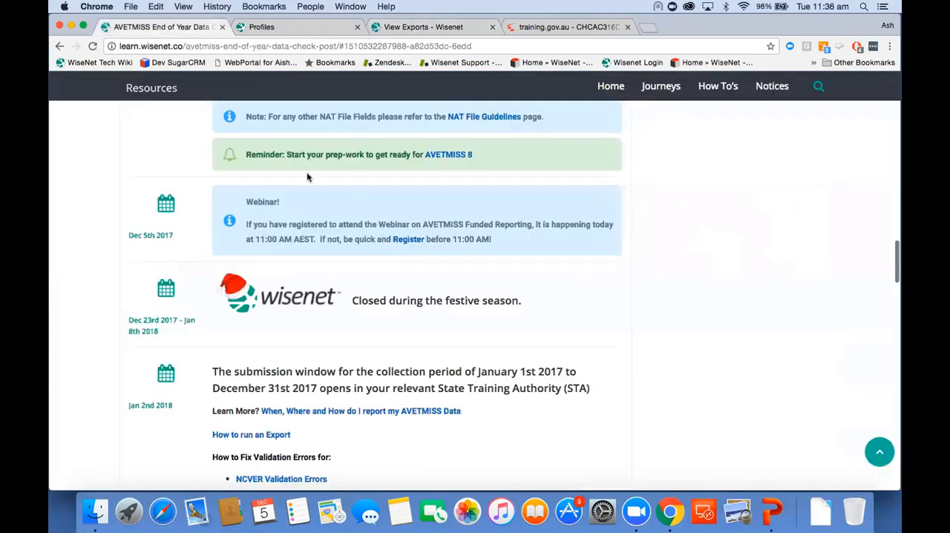
scroll(307, 171, down, 2)
scroll(306, 176, down, 3)
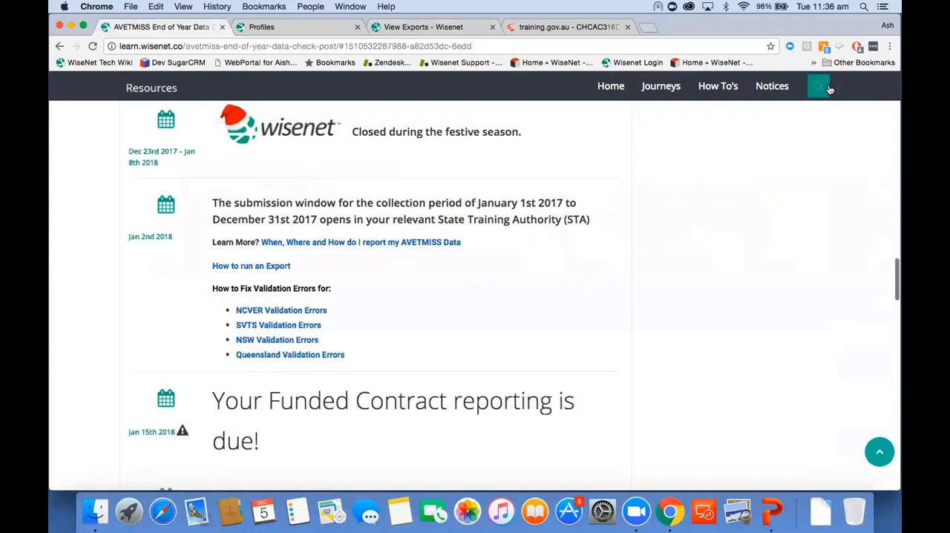
click(278, 325)
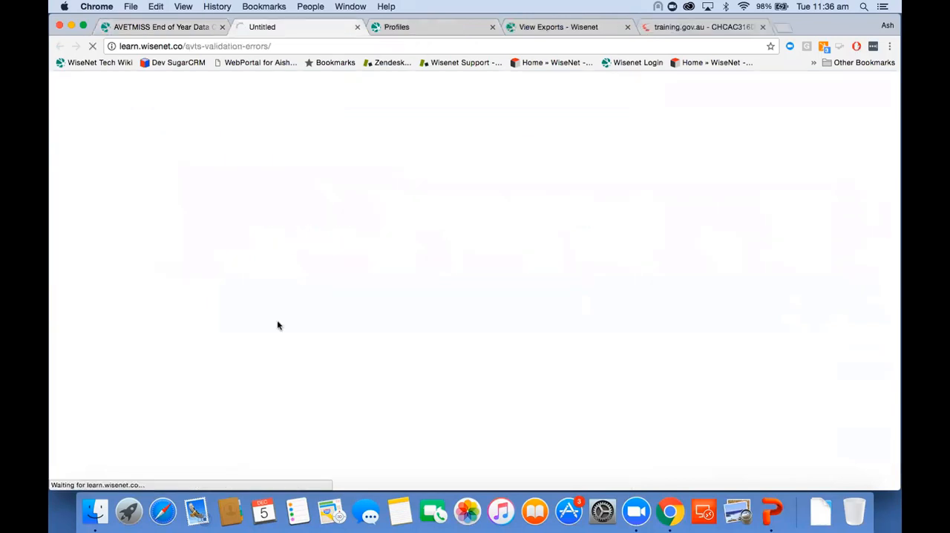
scroll(388, 392, down, 2)
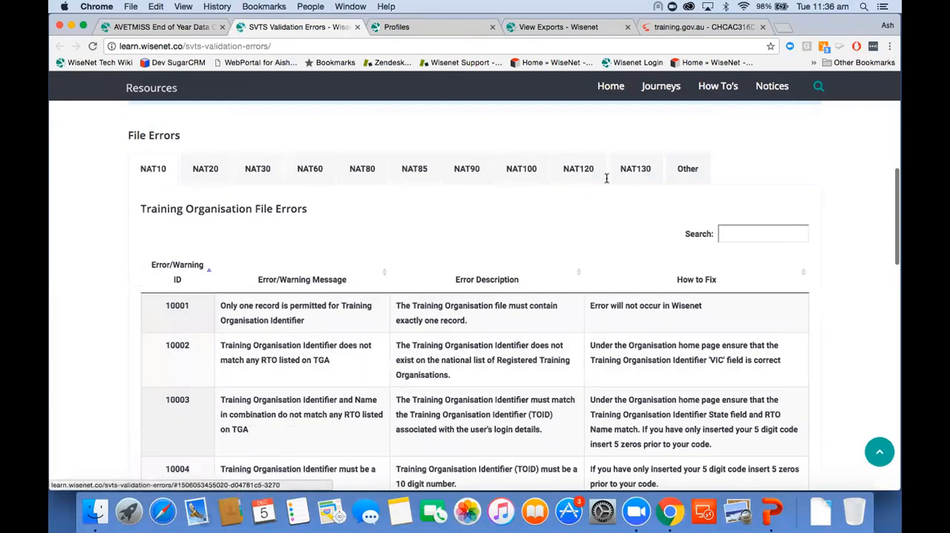
click(735, 234)
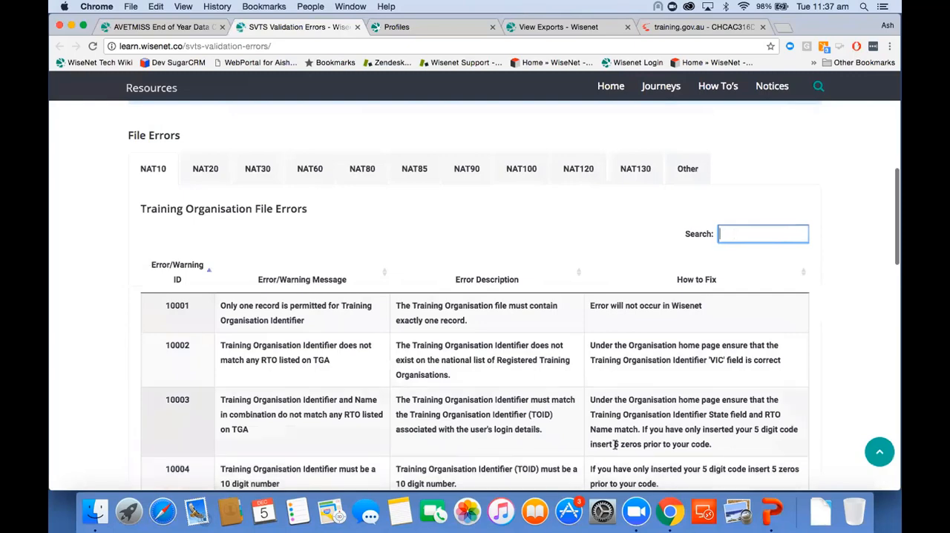
scroll(712, 405, down, 5)
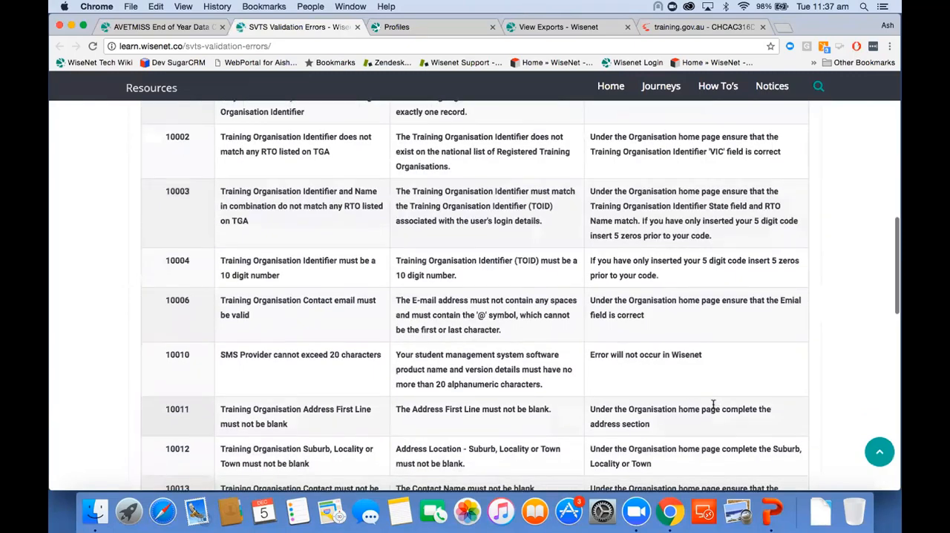